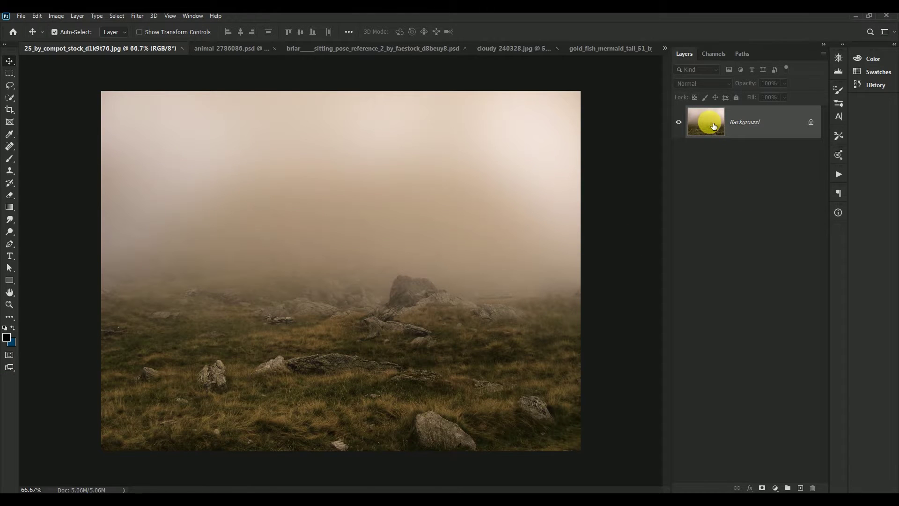
# Step: Mask Layer 0 with a top-down black-to-white gradient so the foggy sky fades to transparency
pyautogui.click(762, 488)
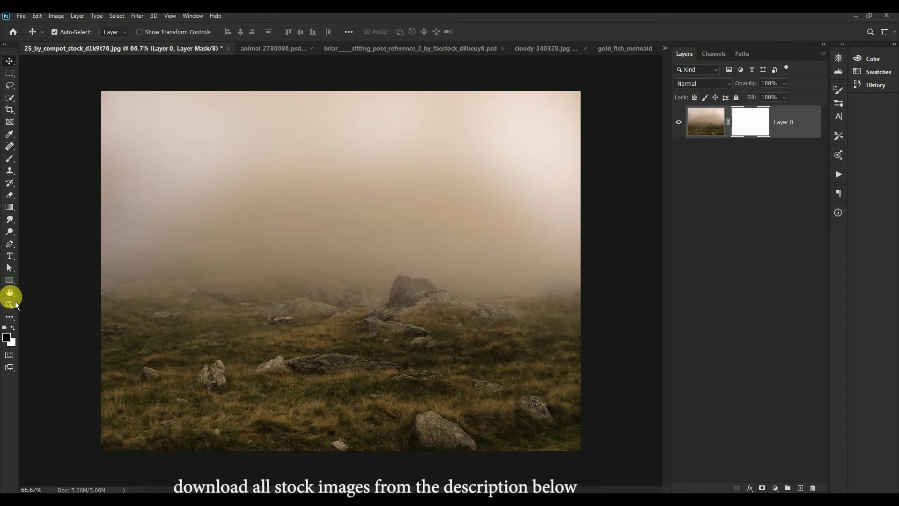
pyautogui.click(10, 207)
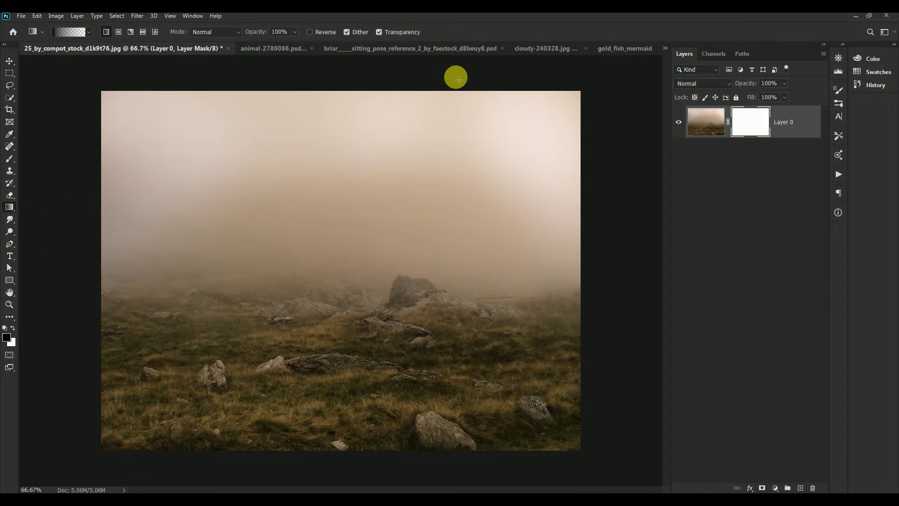
pyautogui.moveTo(343, 79); pyautogui.dragTo(346, 220)
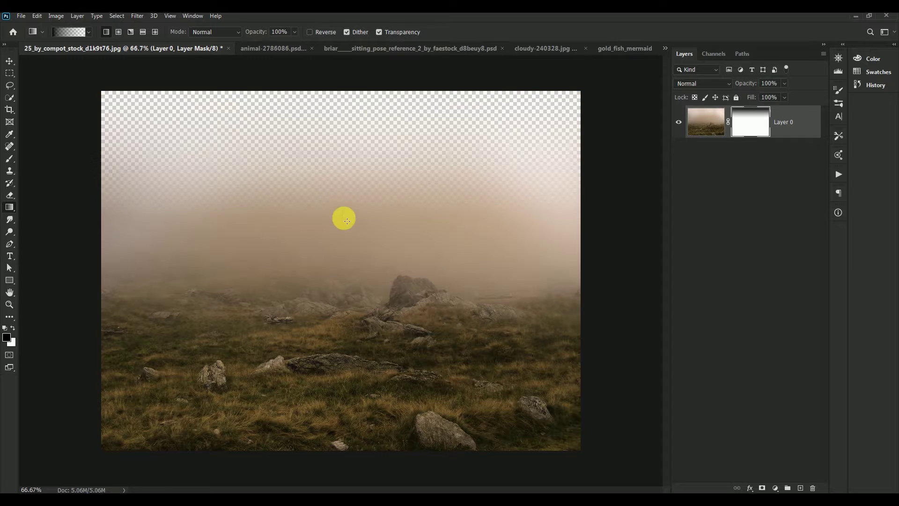
pyautogui.moveTo(349, 83); pyautogui.dragTo(347, 326)
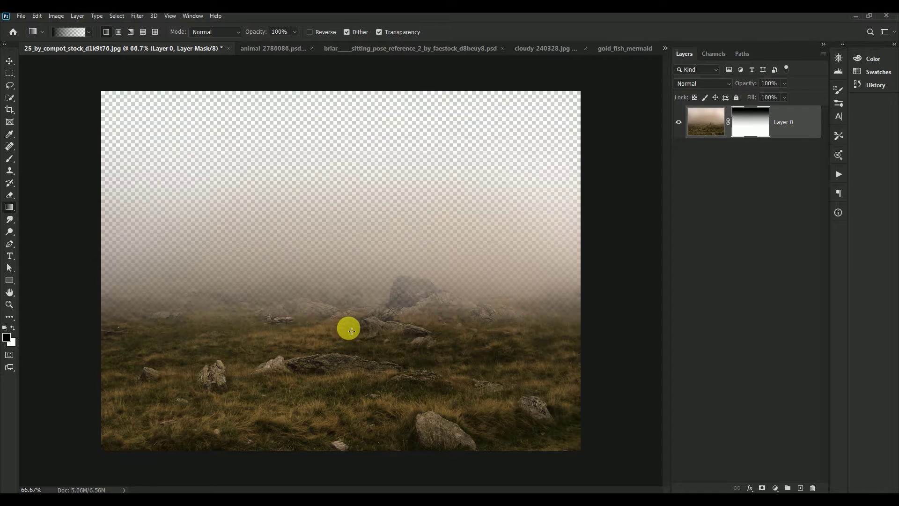
pyautogui.moveTo(196, 145); pyautogui.dragTo(293, 154)
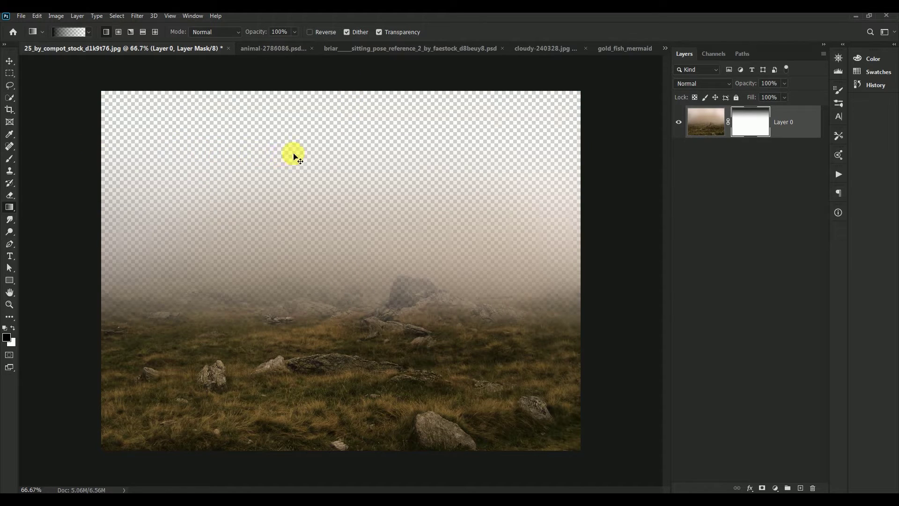
pyautogui.moveTo(344, 89); pyautogui.dragTo(339, 261)
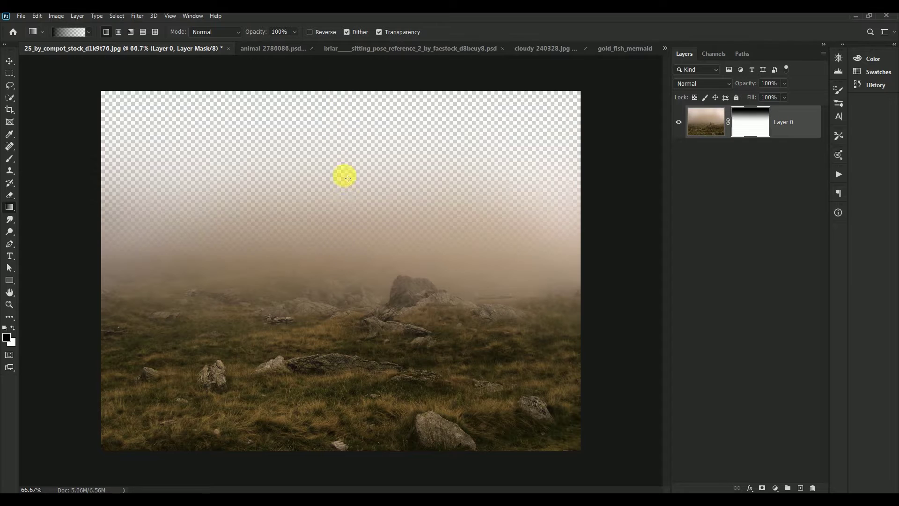
pyautogui.moveTo(344, 82); pyautogui.dragTo(339, 281)
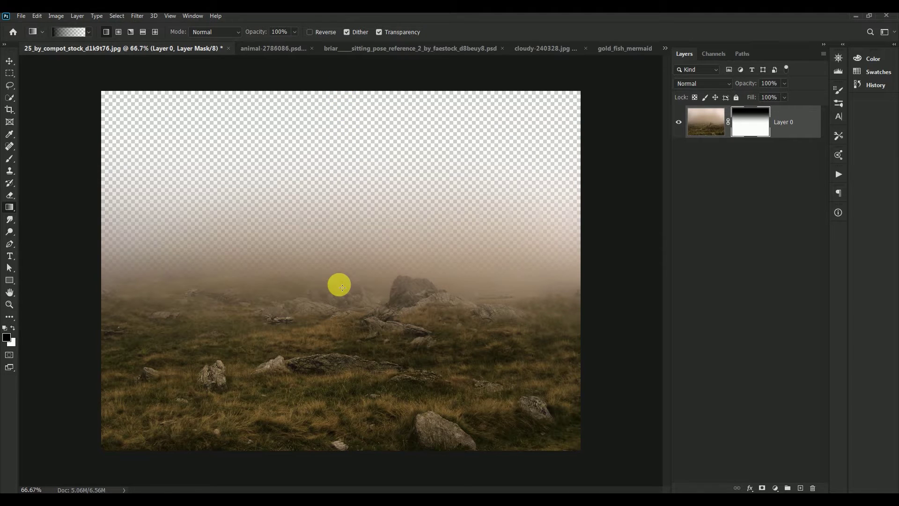
pyautogui.moveTo(350, 86); pyautogui.dragTo(352, 299)
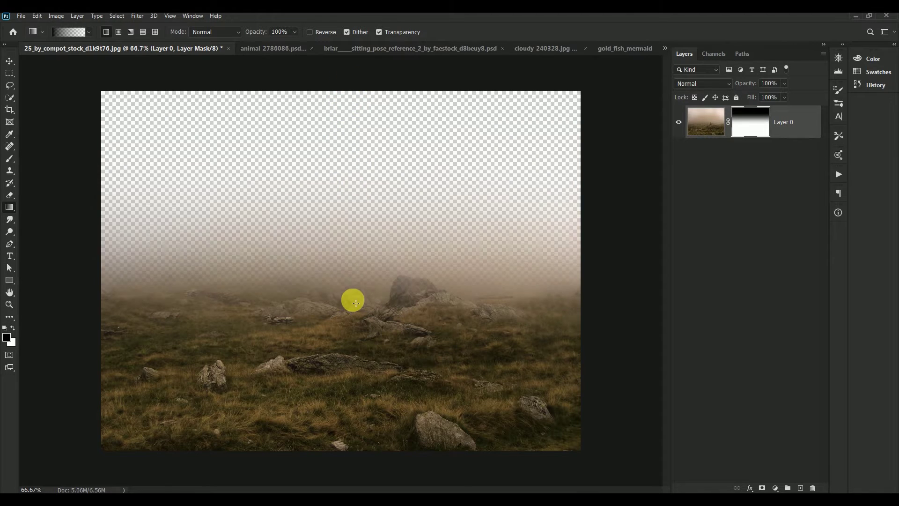
pyautogui.click(14, 63)
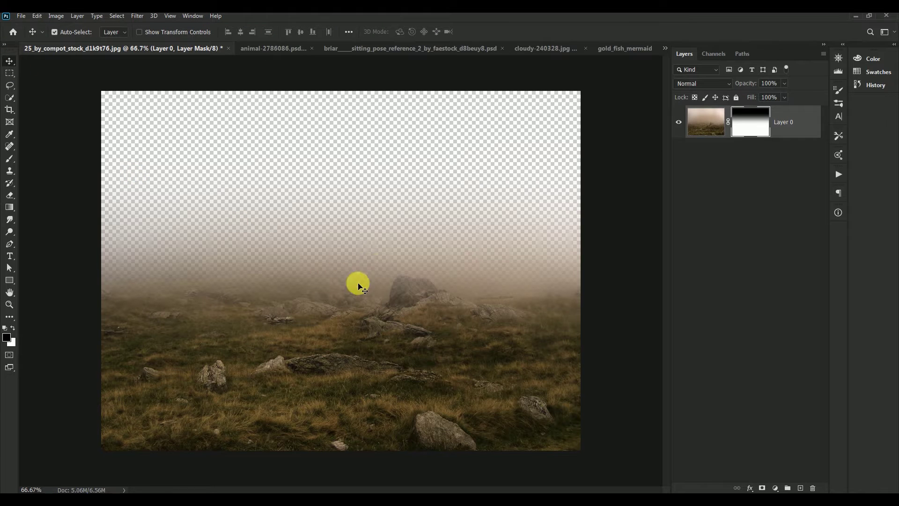
# Step: Add a new layer in Soft Light mode at 30% opacity, with a soft round brush
pyautogui.click(801, 488)
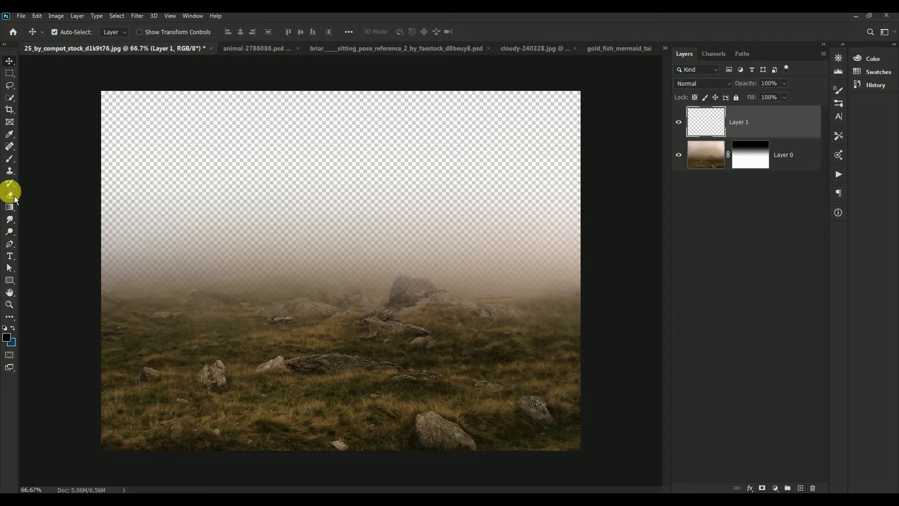
pyautogui.click(9, 159)
pyautogui.rightClick(303, 165)
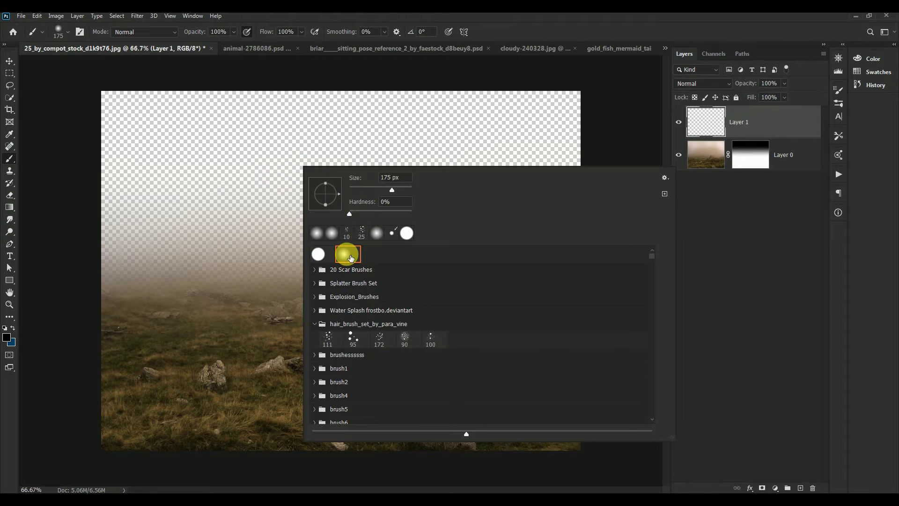
pyautogui.click(530, 26)
pyautogui.click(718, 84)
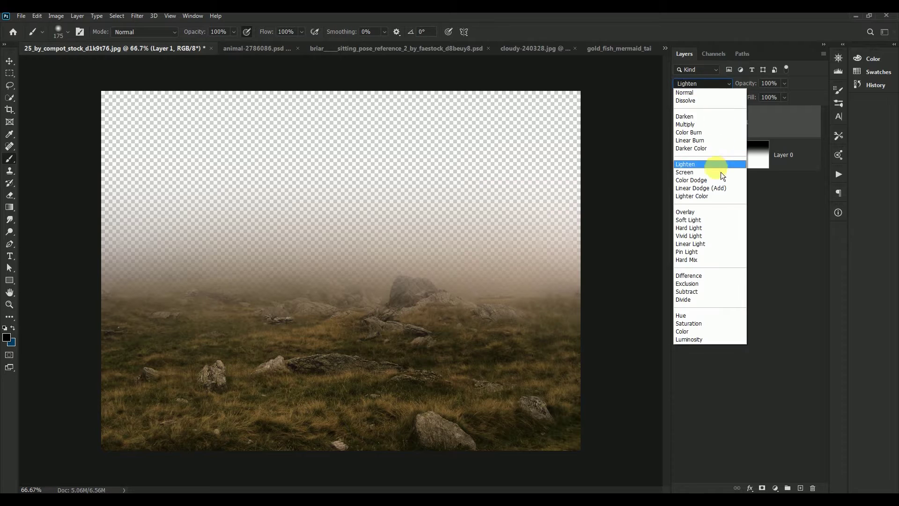
pyautogui.click(721, 221)
pyautogui.click(771, 83)
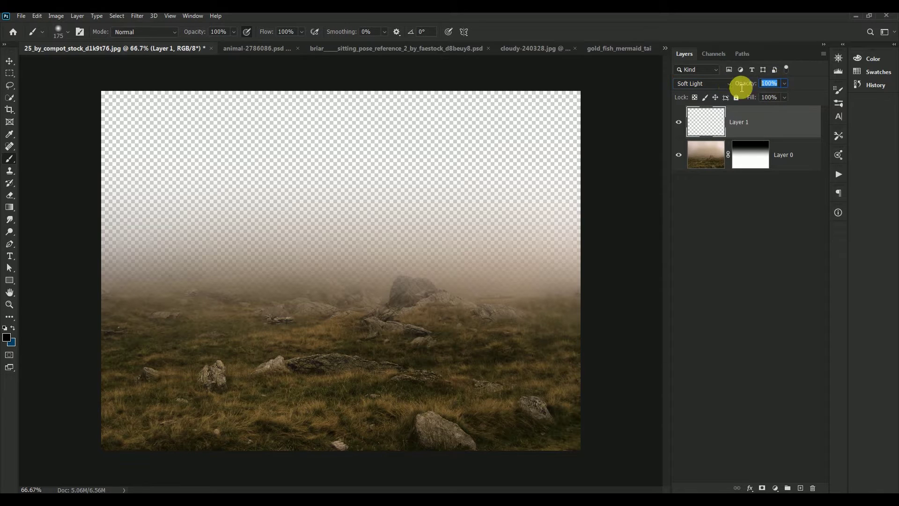
pyautogui.write('30')
pyautogui.press('Return')
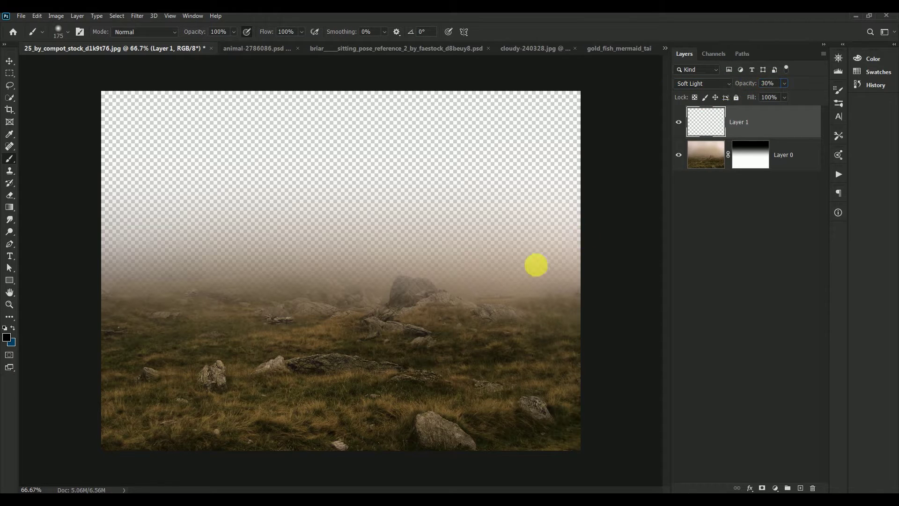
# Step: Paint black with a 600 px soft brush across the bottom of the moorland
pyautogui.press(']')
pyautogui.press(']')
pyautogui.press(']')
pyautogui.press(']')
pyautogui.moveTo(679, 499); pyautogui.dragTo(183, 504)
pyautogui.moveTo(626, 484)
pyautogui.mouseDown()
pyautogui.moveTo(210, 457)
pyautogui.moveTo(458, 432)
pyautogui.moveTo(409, 410)
pyautogui.moveTo(156, 399)
pyautogui.moveTo(646, 494)
pyautogui.moveTo(320, 491)
pyautogui.moveTo(178, 447)
pyautogui.moveTo(650, 441)
pyautogui.moveTo(176, 406)
pyautogui.moveTo(626, 392)
pyautogui.mouseUp()
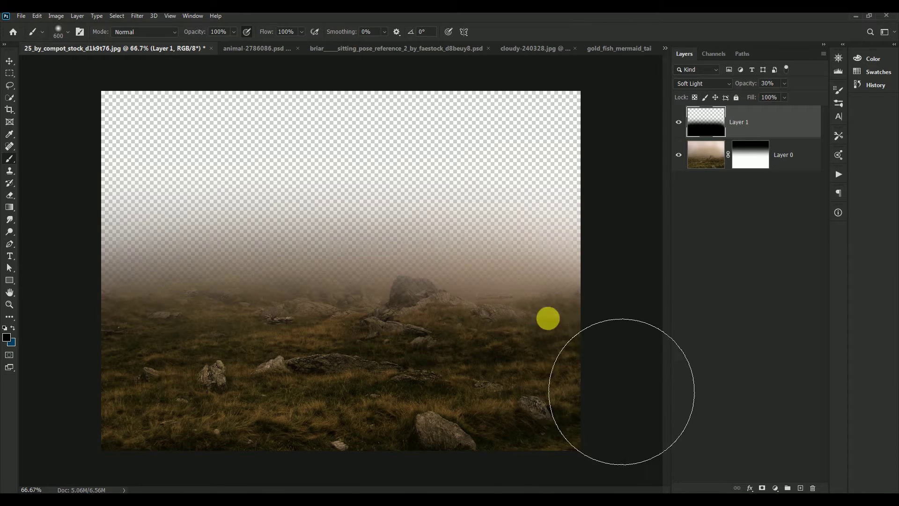
pyautogui.click(679, 121)
pyautogui.click(9, 61)
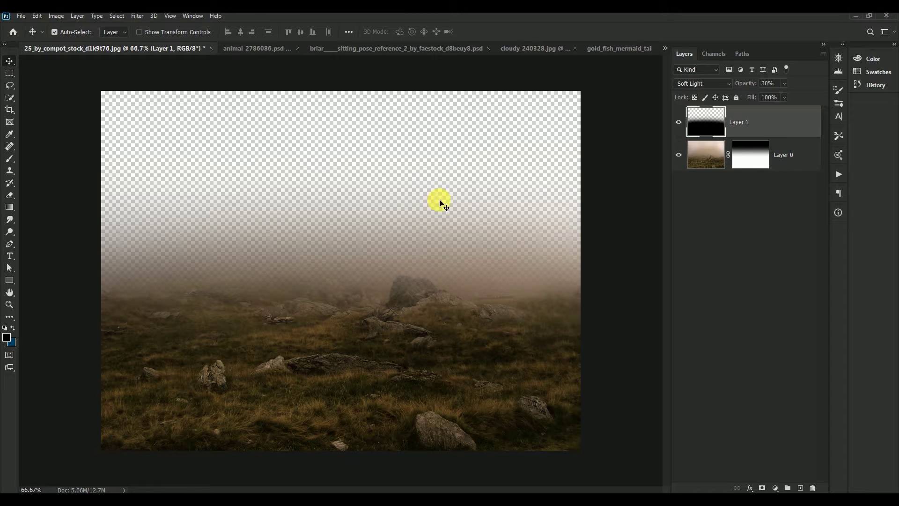
pyautogui.click(776, 488)
# Step: Add a Hue/Saturation adjustment with saturation -31 and lightness -29
pyautogui.click(805, 395)
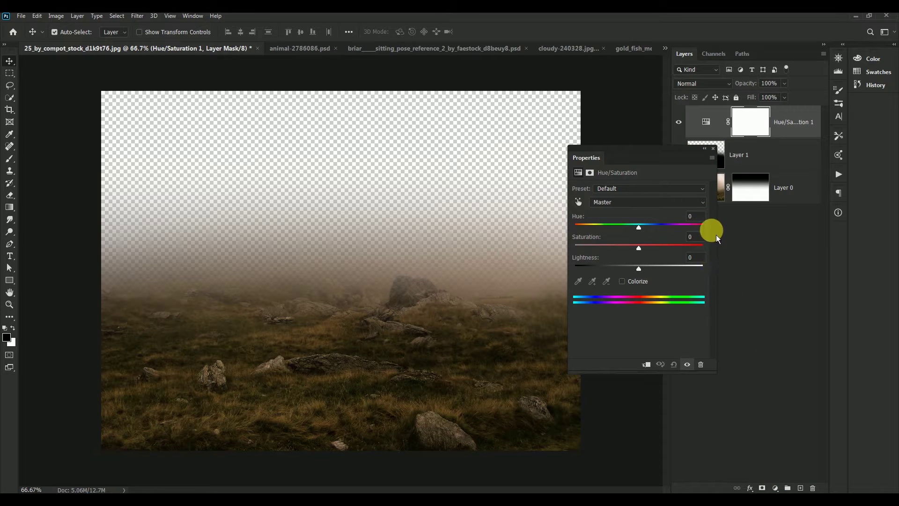
pyautogui.click(690, 237)
pyautogui.write('-31')
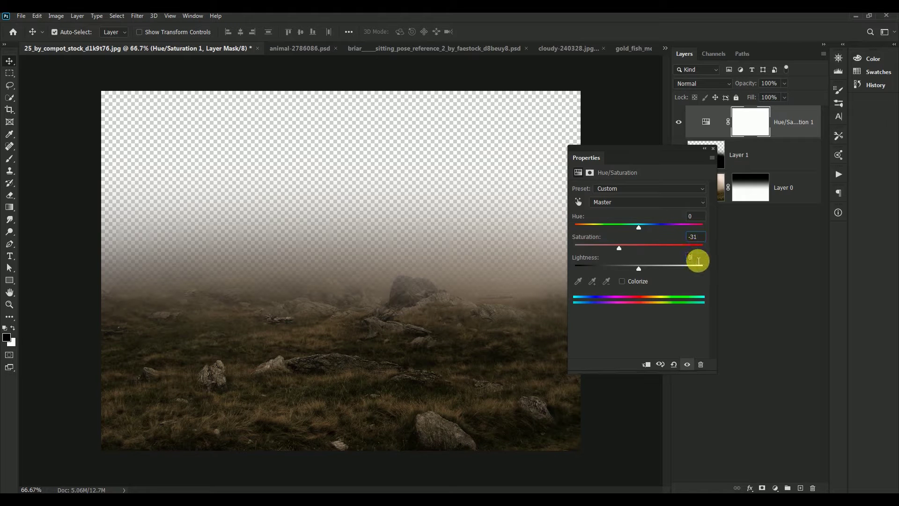
pyautogui.click(698, 261)
pyautogui.write('-29')
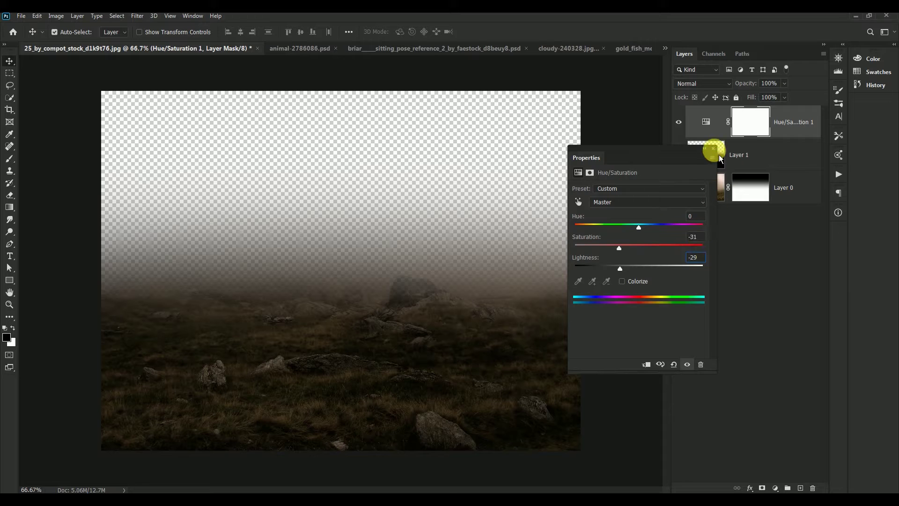
pyautogui.click(719, 155)
pyautogui.click(679, 122)
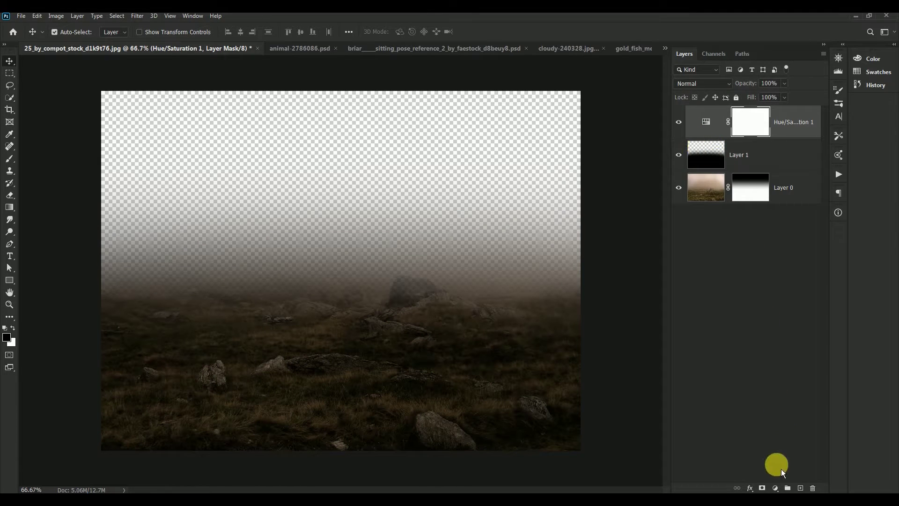
# Step: Add a Levels adjustment with midtone 1.15 and output white 165
pyautogui.click(776, 488)
pyautogui.click(802, 364)
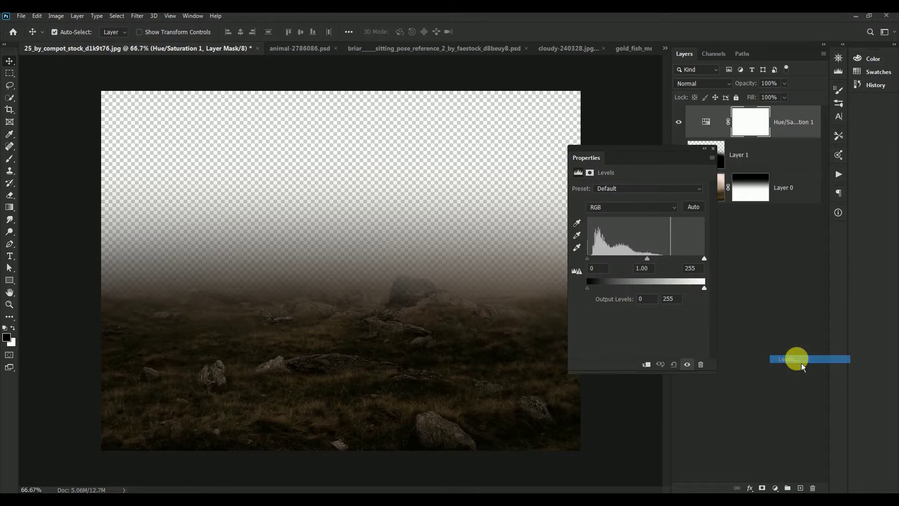
pyautogui.moveTo(647, 258); pyautogui.dragTo(646, 258)
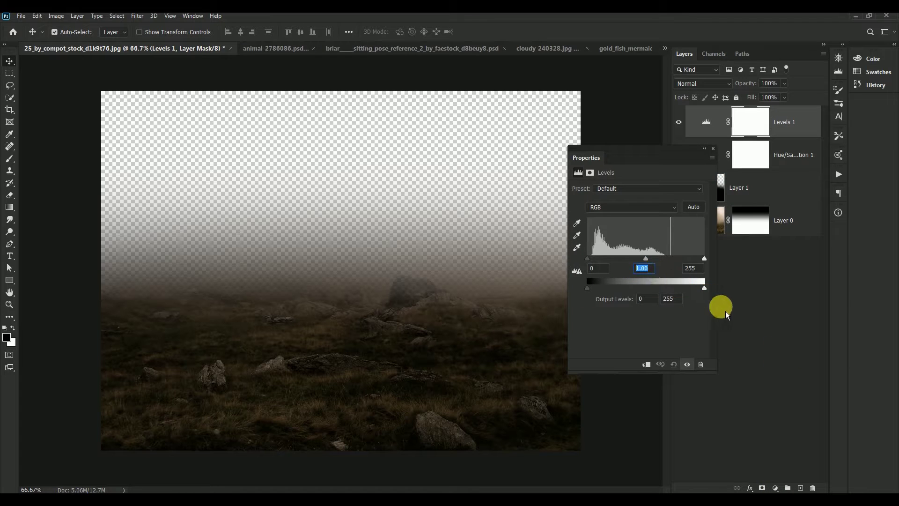
pyautogui.write('1.15')
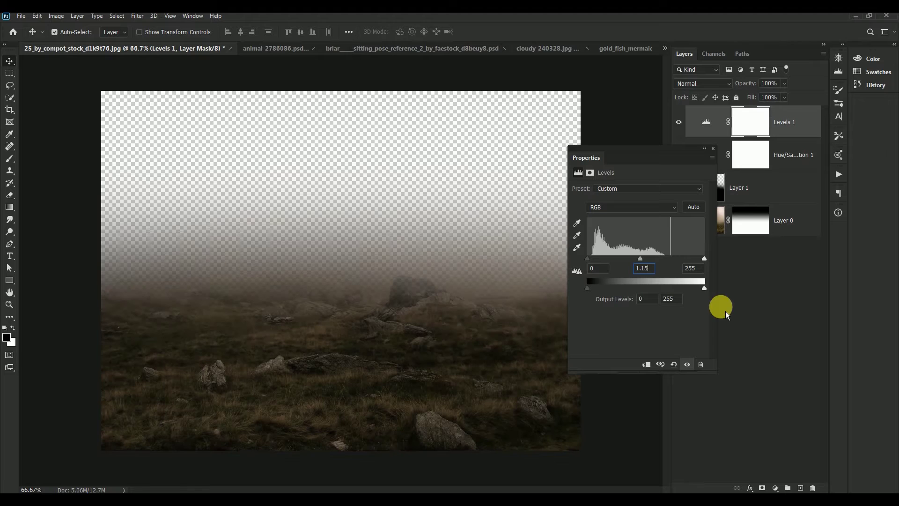
pyautogui.doubleClick(674, 299)
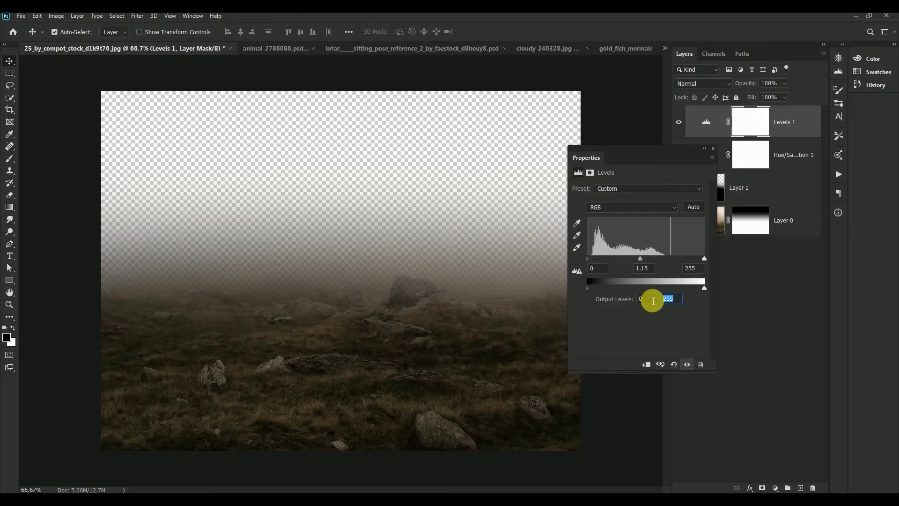
pyautogui.write('165')
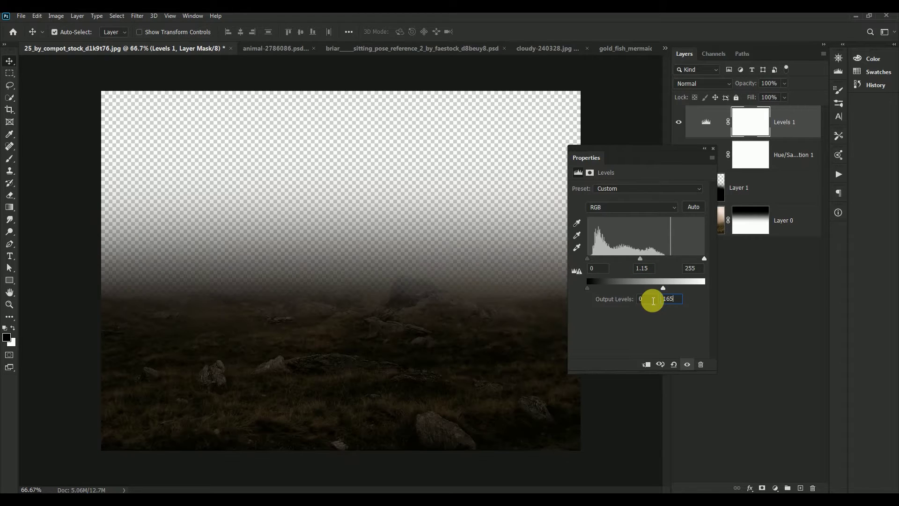
pyautogui.click(716, 151)
pyautogui.click(680, 122)
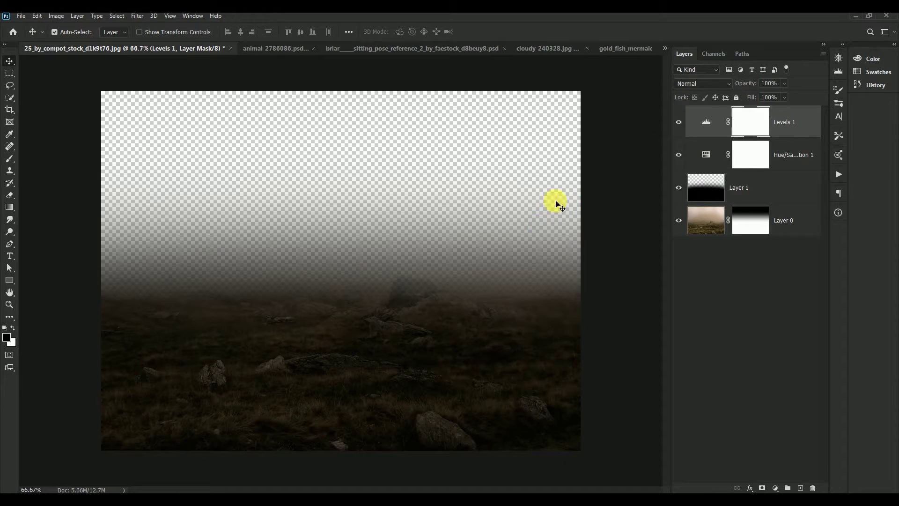
# Step: Copy the cloudy-240328.jpg sky into the composition, then close the cloud photo without saving
pyautogui.click(669, 51)
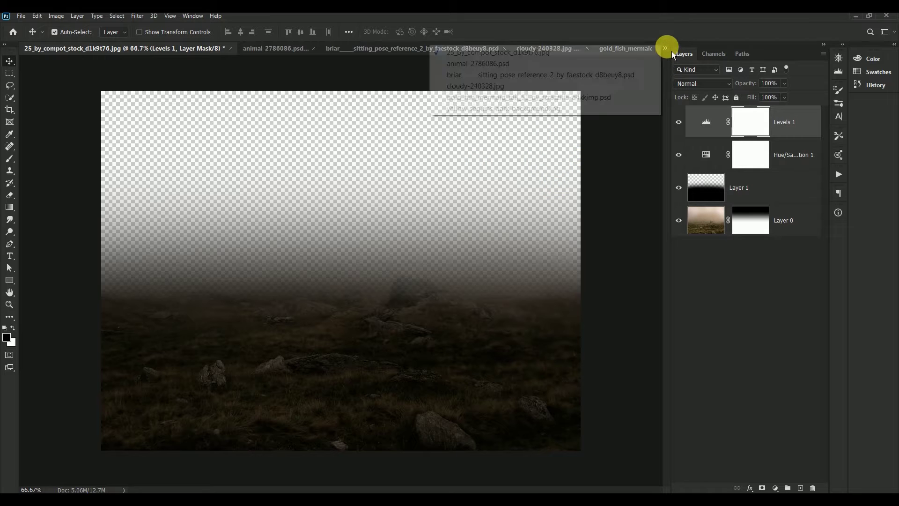
pyautogui.click(605, 89)
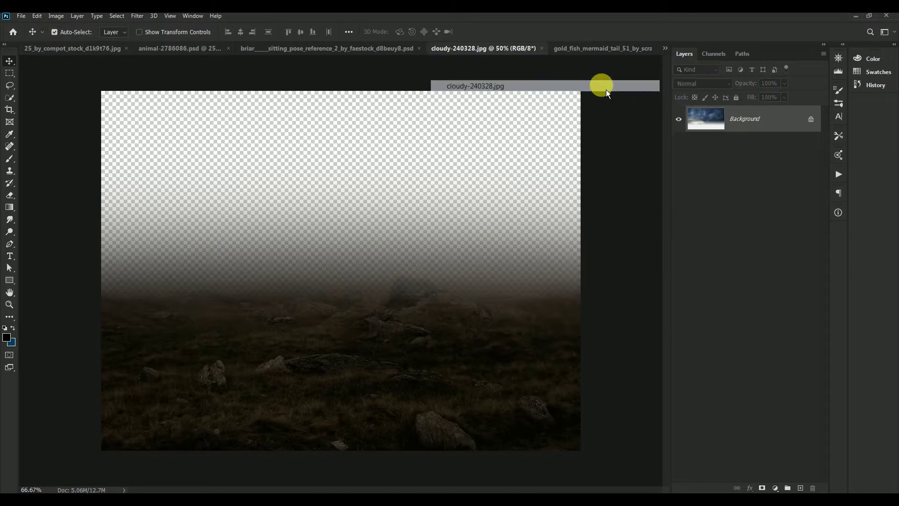
pyautogui.moveTo(471, 52); pyautogui.dragTo(488, 195)
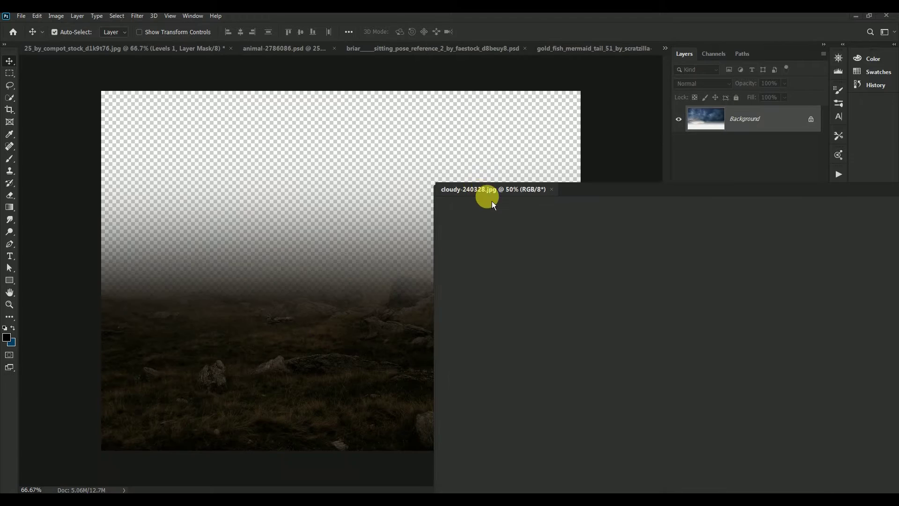
pyautogui.moveTo(580, 295); pyautogui.dragTo(275, 192)
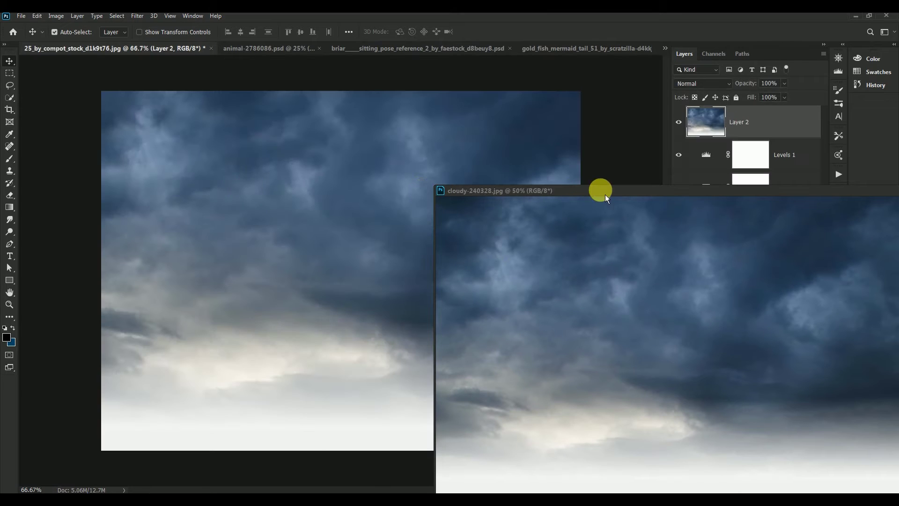
pyautogui.moveTo(605, 192); pyautogui.dragTo(555, 139)
pyautogui.click(637, 141)
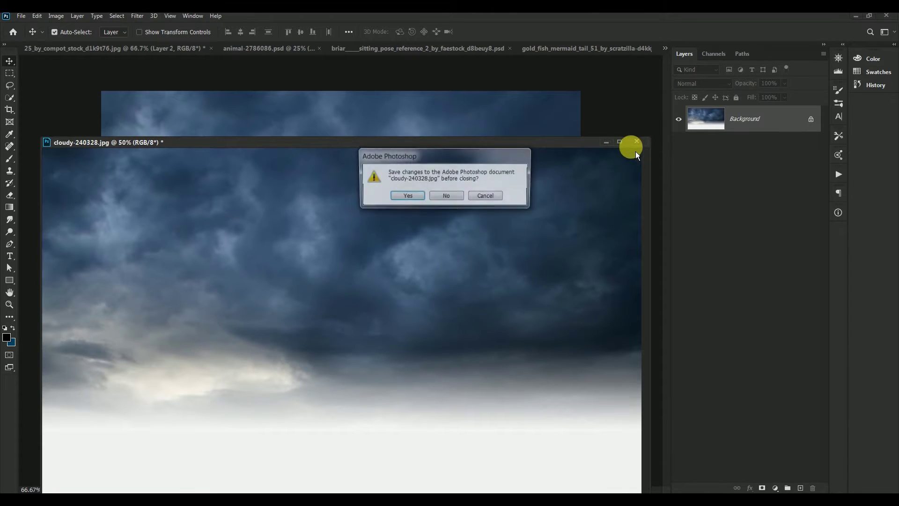
pyautogui.click(451, 199)
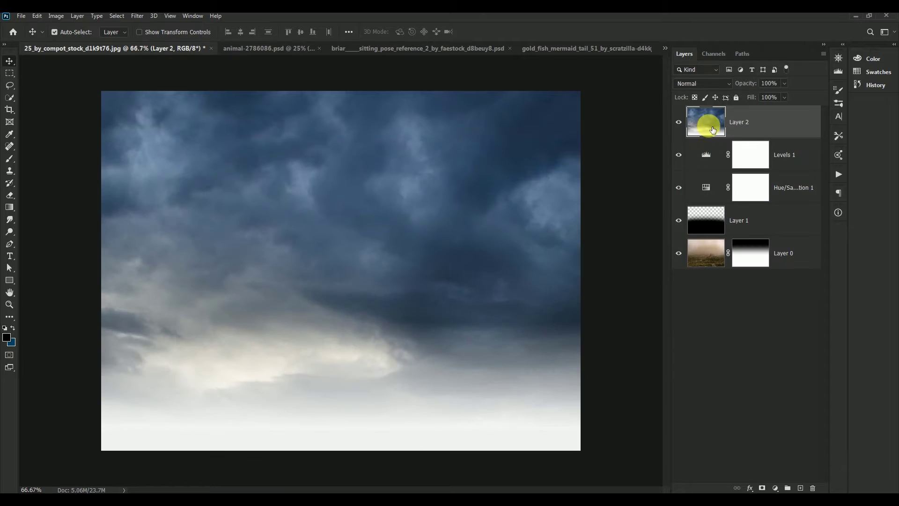
# Step: Move the sky Layer 2 below Layer 0 and reposition both layers
pyautogui.moveTo(706, 122); pyautogui.dragTo(701, 280)
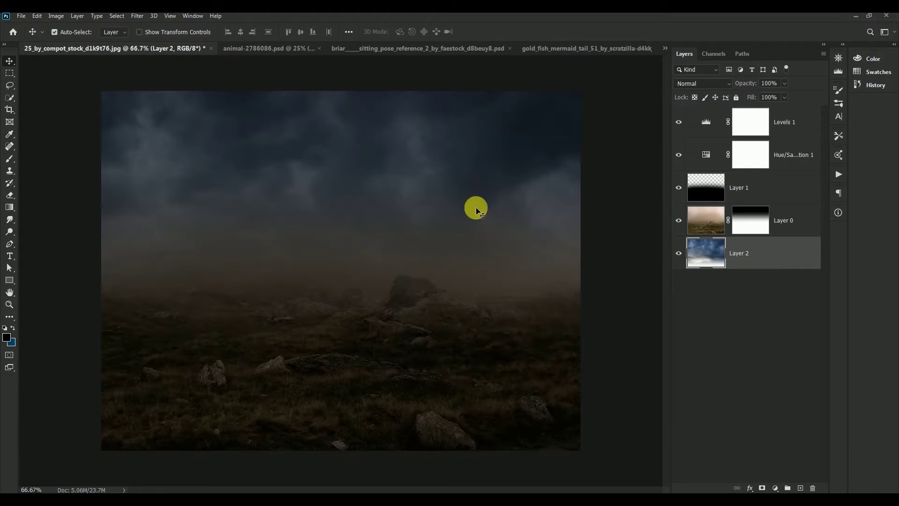
pyautogui.moveTo(453, 187)
pyautogui.mouseDown()
pyautogui.moveTo(451, 220)
pyautogui.moveTo(462, 171)
pyautogui.mouseUp()
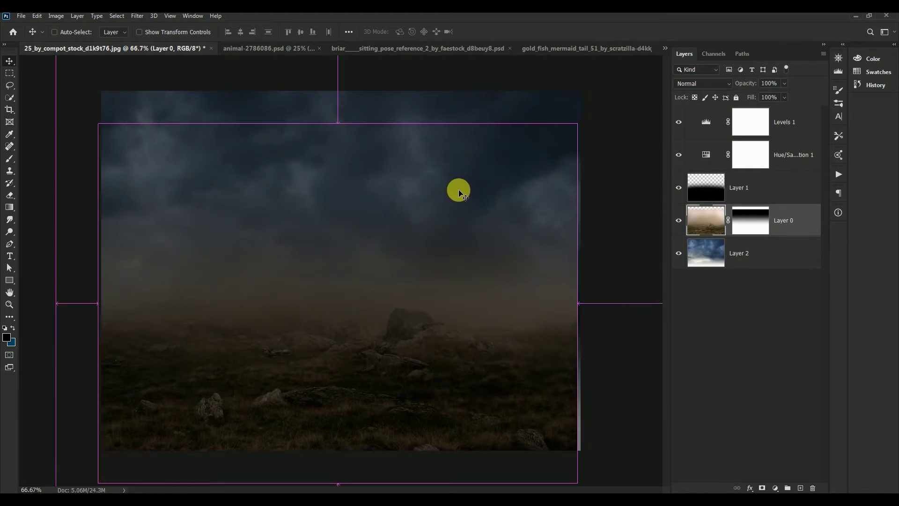
pyautogui.click(705, 255)
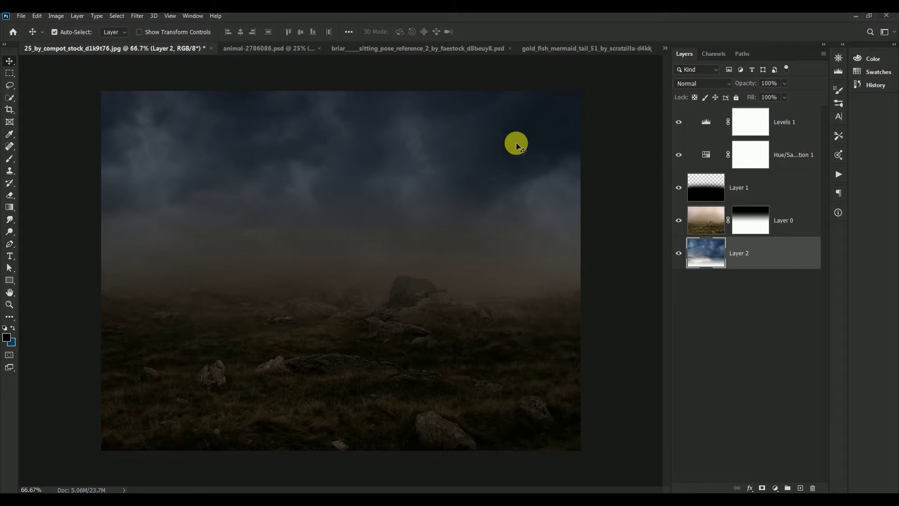
pyautogui.moveTo(504, 136); pyautogui.dragTo(505, 146)
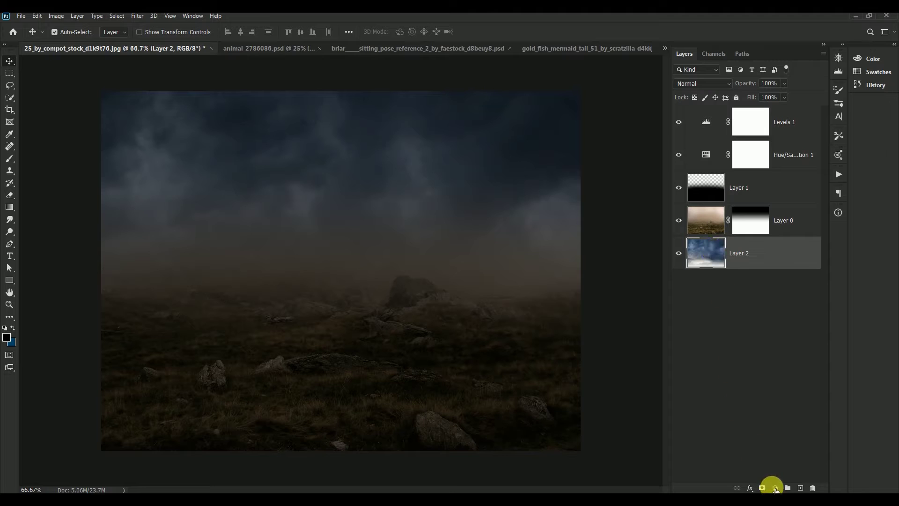
# Step: Clip a Color Balance layer to sky Layer 2 with midtones -38, -5, -16
pyautogui.click(776, 489)
pyautogui.click(801, 405)
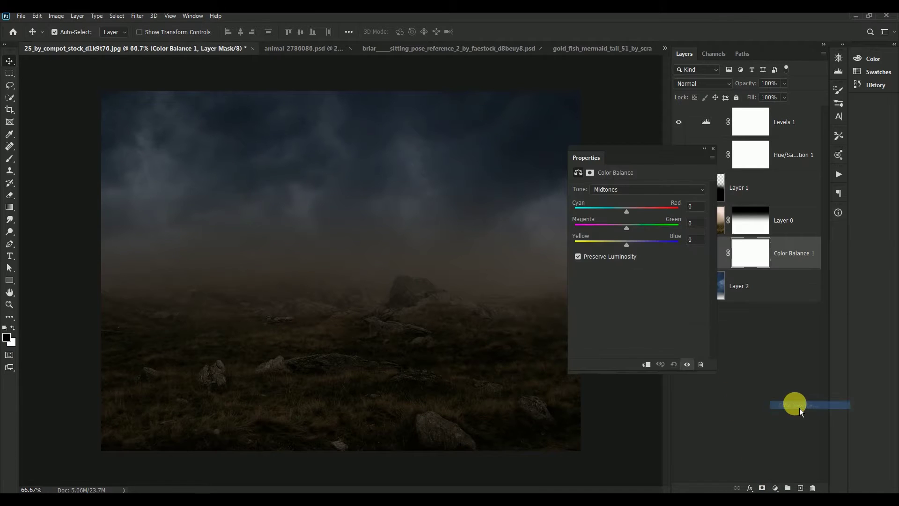
pyautogui.click(646, 365)
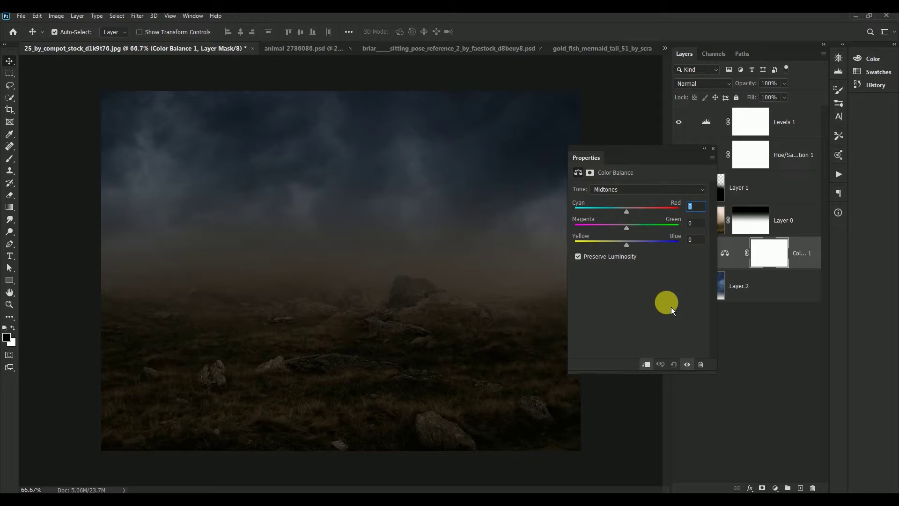
pyautogui.write('-38')
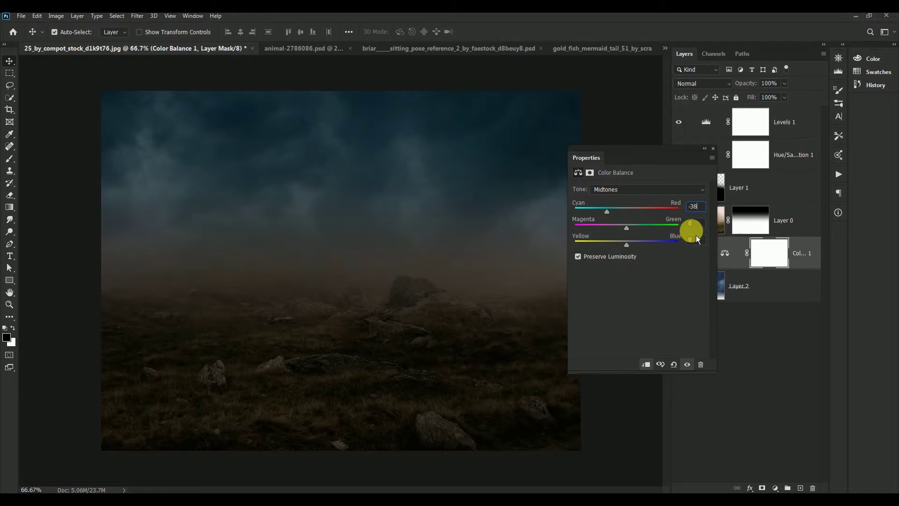
pyautogui.press('Tab')
pyautogui.write('-')
pyautogui.write('5')
pyautogui.press('Tab')
pyautogui.write('-')
pyautogui.write('16')
pyautogui.click(712, 148)
pyautogui.click(679, 252)
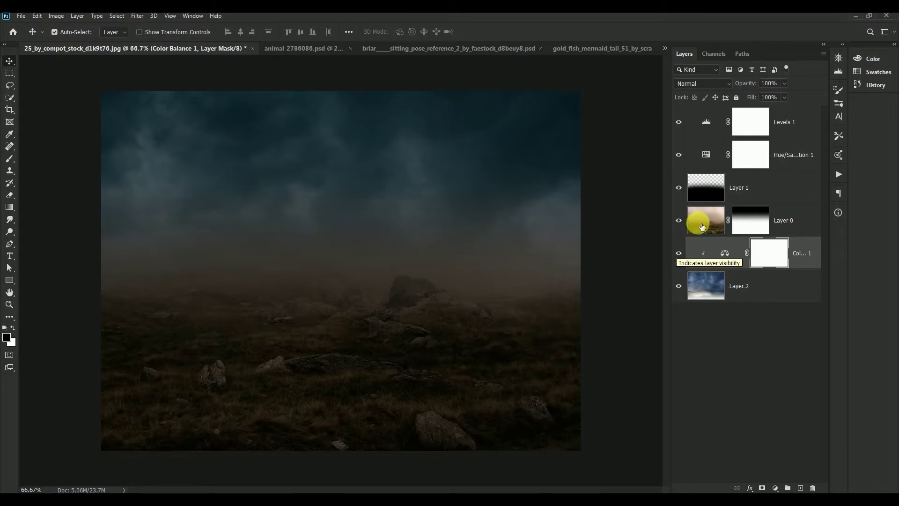
# Step: Copy the rhino from animal-2786086.psd into the moorland composition and lower it
pyautogui.click(665, 49)
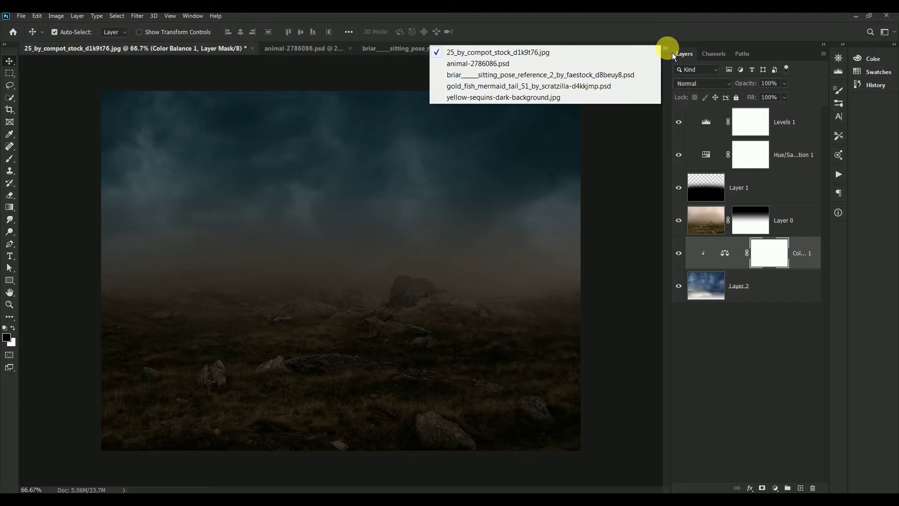
pyautogui.click(625, 65)
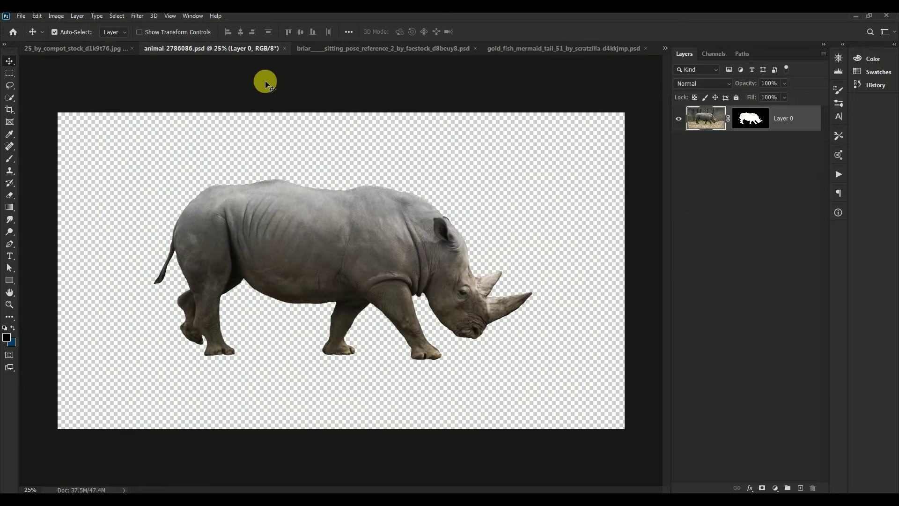
pyautogui.moveTo(240, 57); pyautogui.dragTo(382, 181)
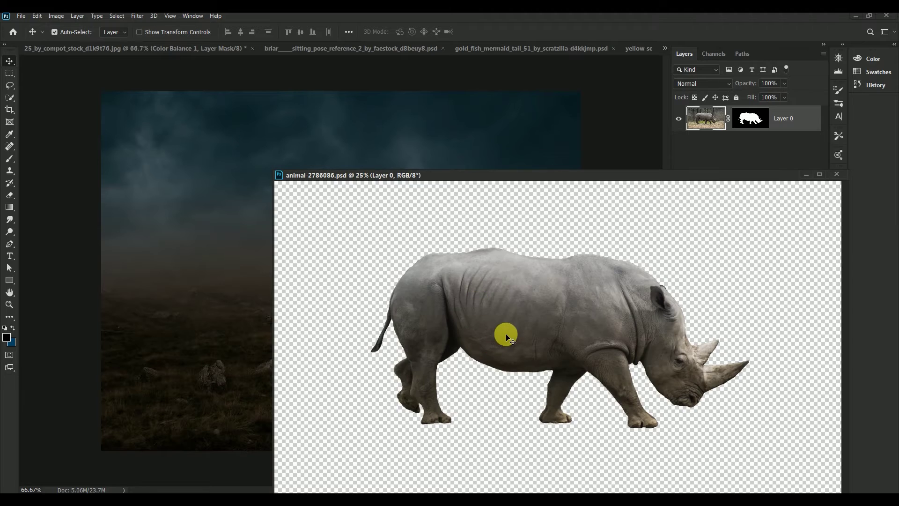
pyautogui.moveTo(506, 333)
pyautogui.mouseDown()
pyautogui.moveTo(445, 297)
pyautogui.moveTo(192, 201)
pyautogui.mouseUp()
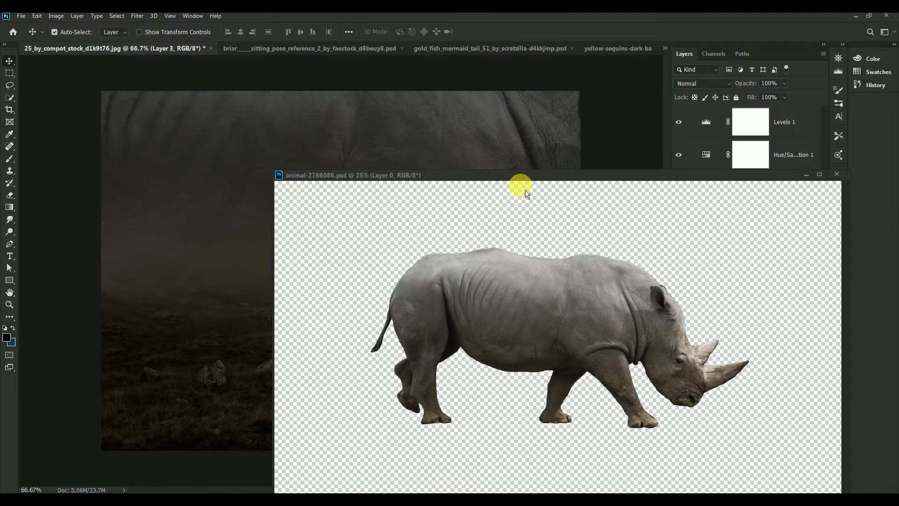
pyautogui.moveTo(520, 177); pyautogui.dragTo(283, 157)
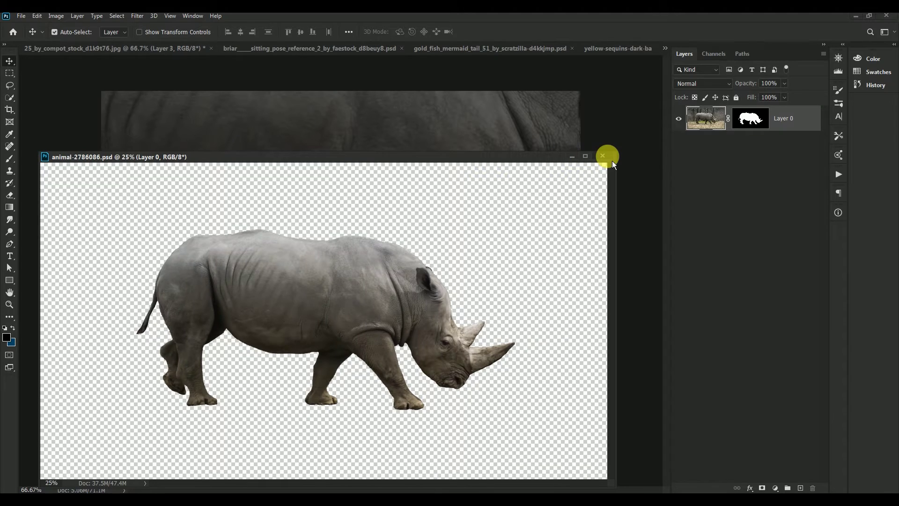
pyautogui.click(609, 157)
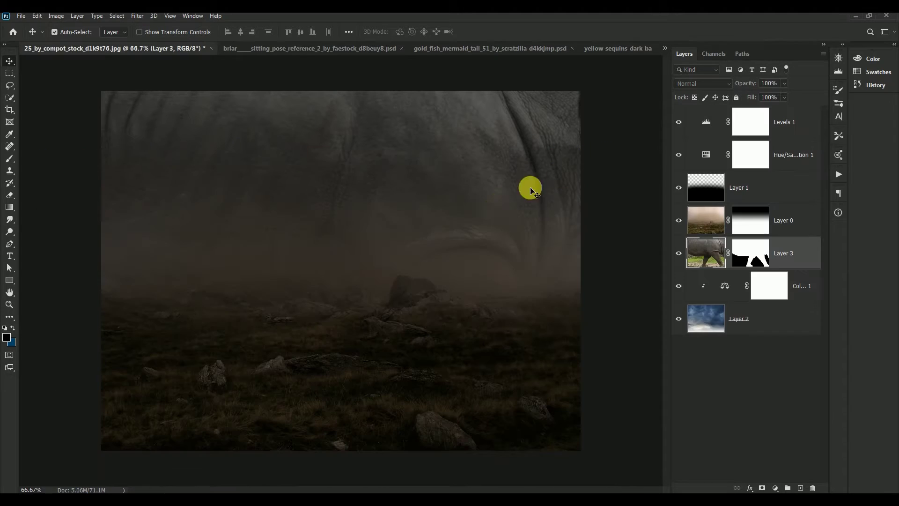
pyautogui.moveTo(401, 184); pyautogui.dragTo(402, 224)
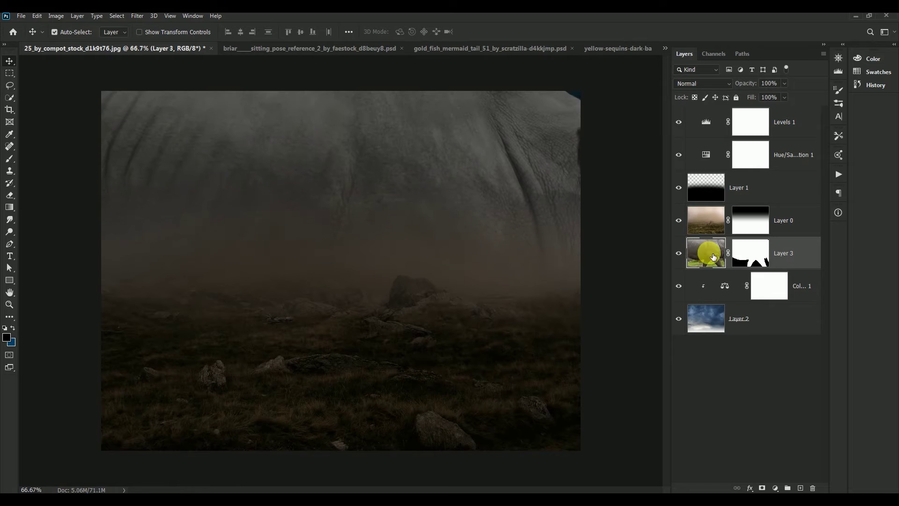
# Step: Move rhino Layer 3 to the top, apply its mask, and make it a smart object
pyautogui.moveTo(714, 256); pyautogui.dragTo(706, 122)
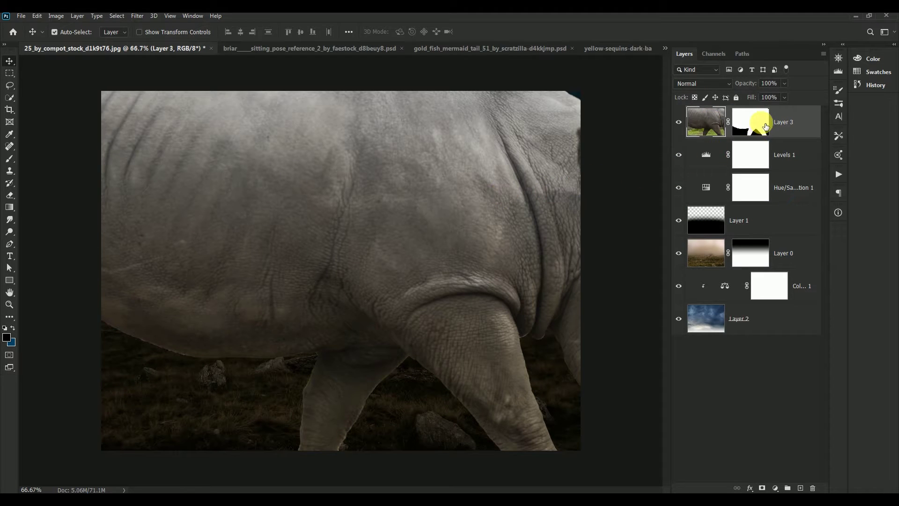
pyautogui.click(750, 122)
pyautogui.rightClick(759, 123)
pyautogui.click(782, 150)
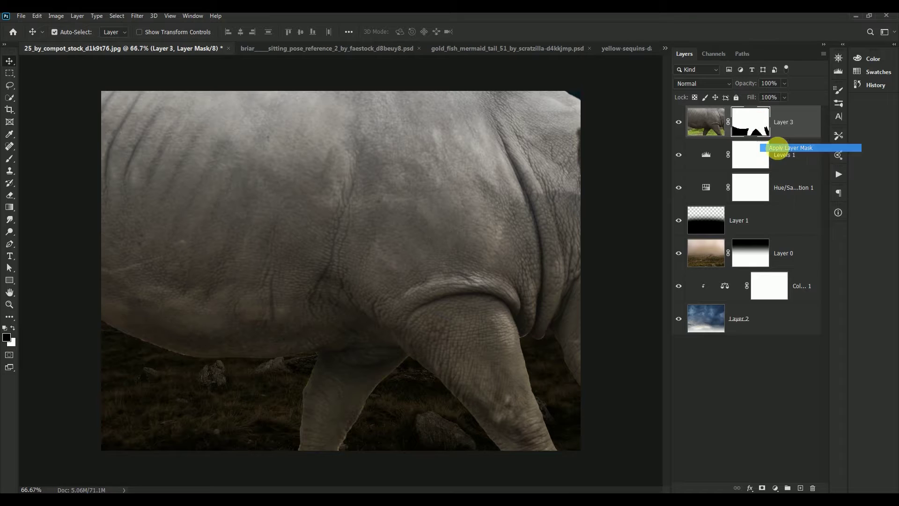
pyautogui.rightClick(771, 122)
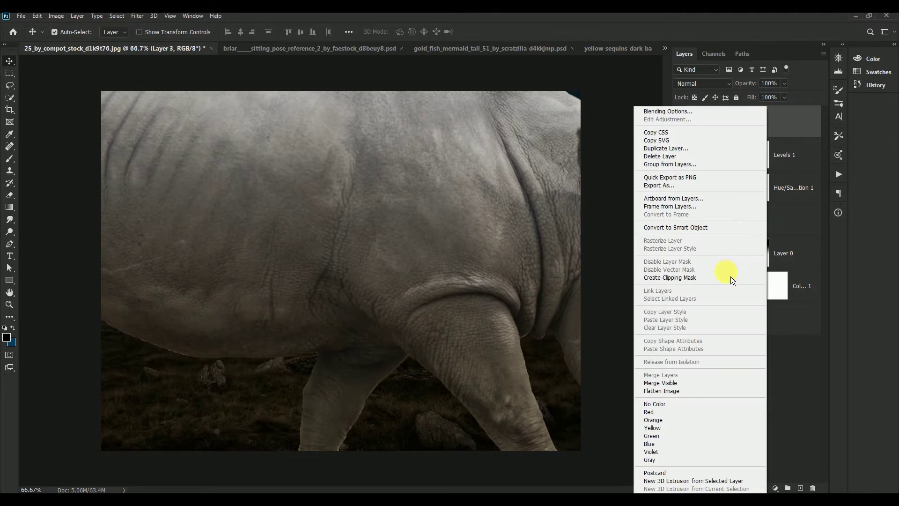
pyautogui.click(731, 228)
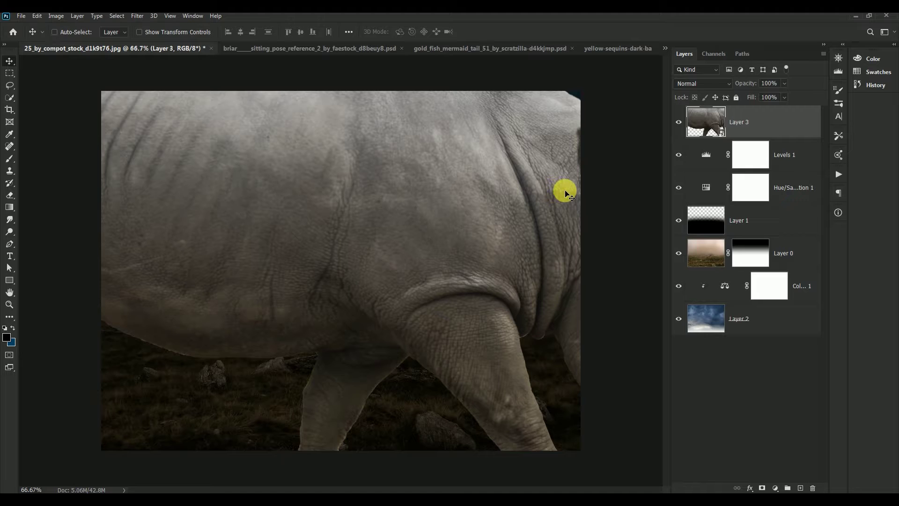
# Step: Scale the rhino down to about a quarter size and place it on the lower-left ground
pyautogui.hotkey('ctrl', 't')
pyautogui.hotkey('ctrl', '-')
pyautogui.hotkey('ctrl', '-')
pyautogui.hotkey('ctrl', '-')
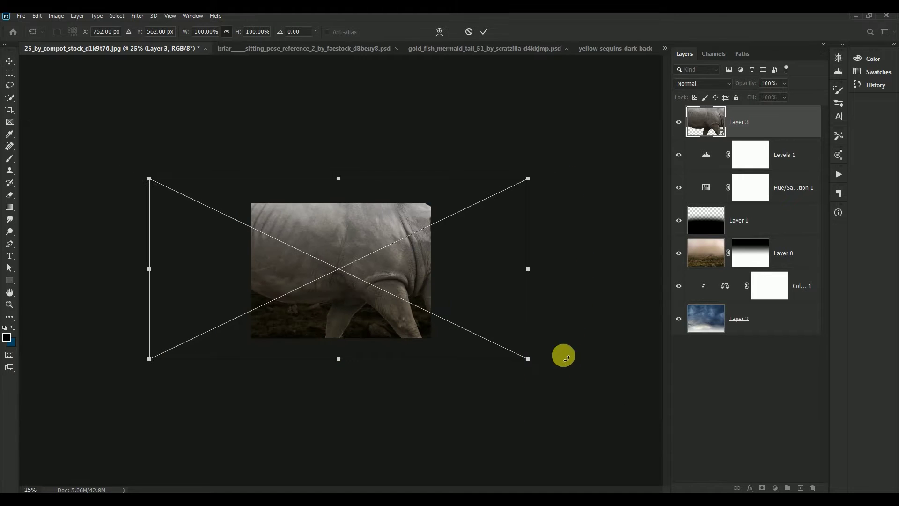
pyautogui.moveTo(529, 359); pyautogui.dragTo(292, 263)
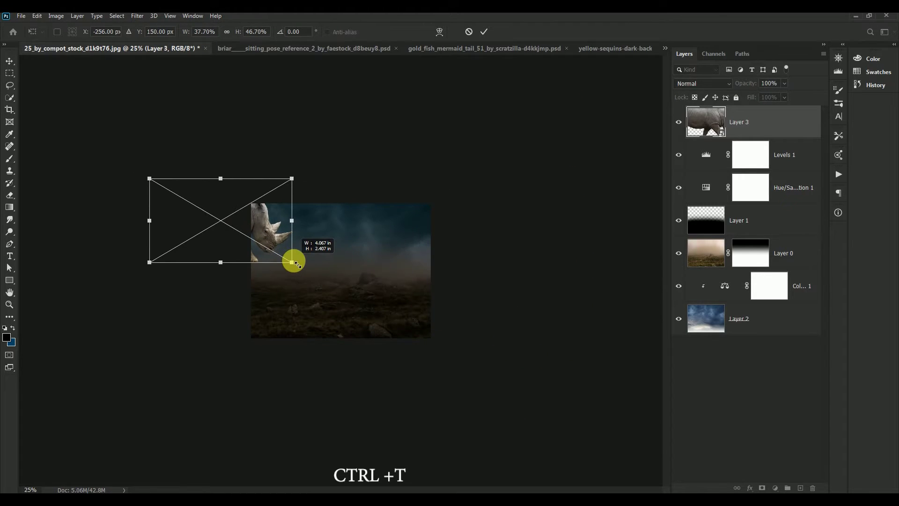
pyautogui.moveTo(226, 232); pyautogui.dragTo(311, 261)
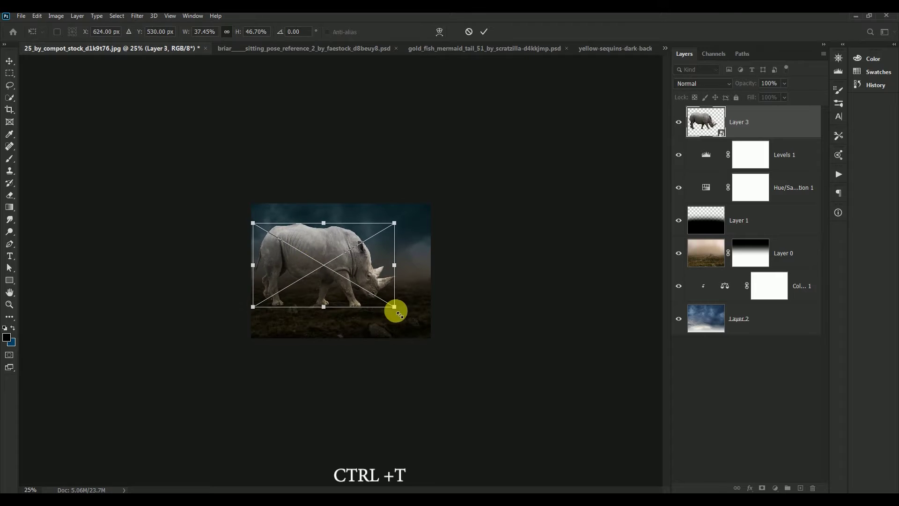
pyautogui.moveTo(395, 307); pyautogui.dragTo(379, 287)
pyautogui.hotkey('ctrl', '+')
pyautogui.hotkey('ctrl', '+')
pyautogui.hotkey('ctrl', '+')
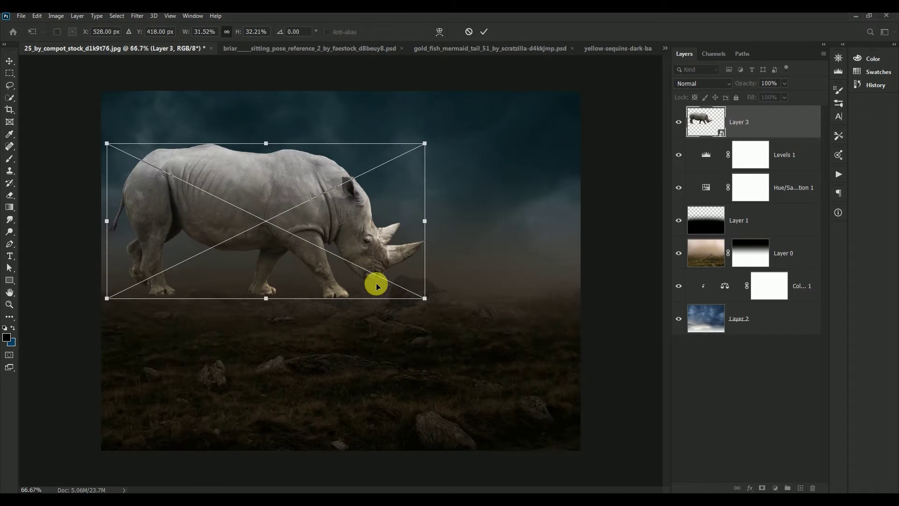
pyautogui.moveTo(280, 210); pyautogui.dragTo(285, 288)
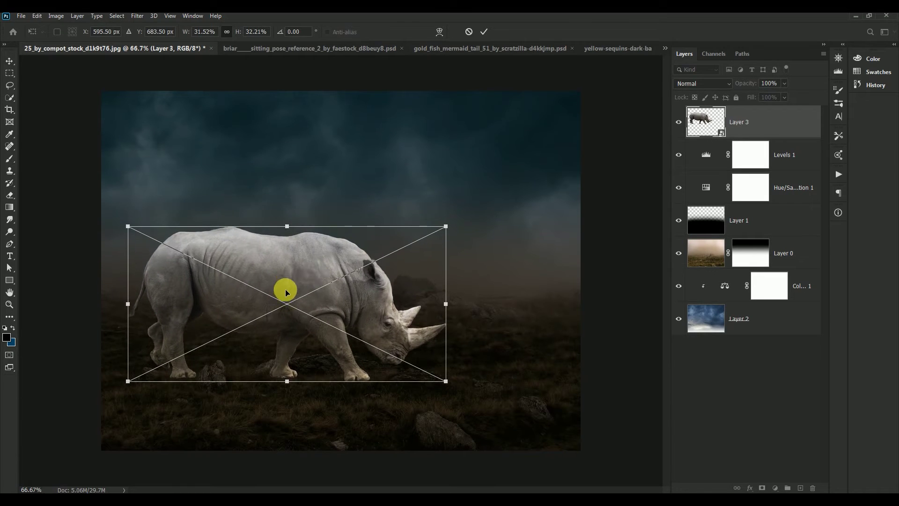
pyautogui.moveTo(447, 381); pyautogui.dragTo(365, 344)
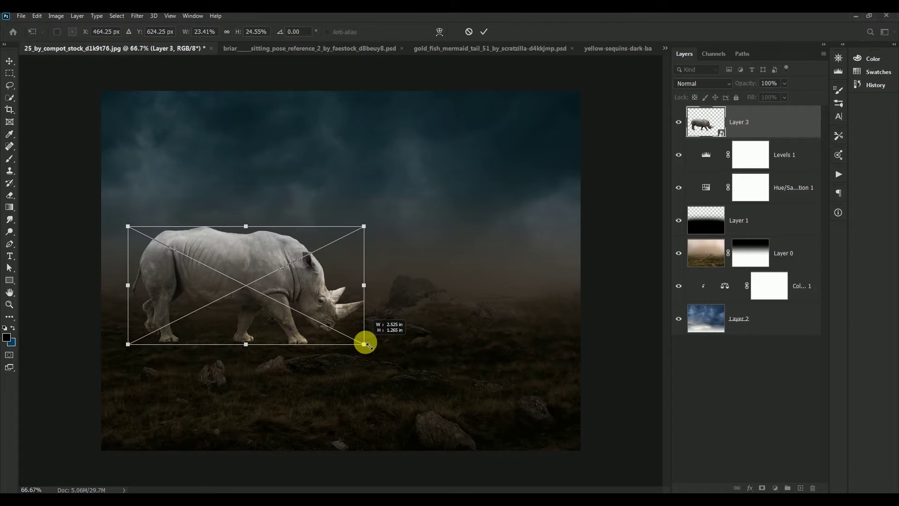
pyautogui.moveTo(253, 279)
pyautogui.mouseDown()
pyautogui.moveTo(286, 330)
pyautogui.moveTo(277, 322)
pyautogui.mouseUp()
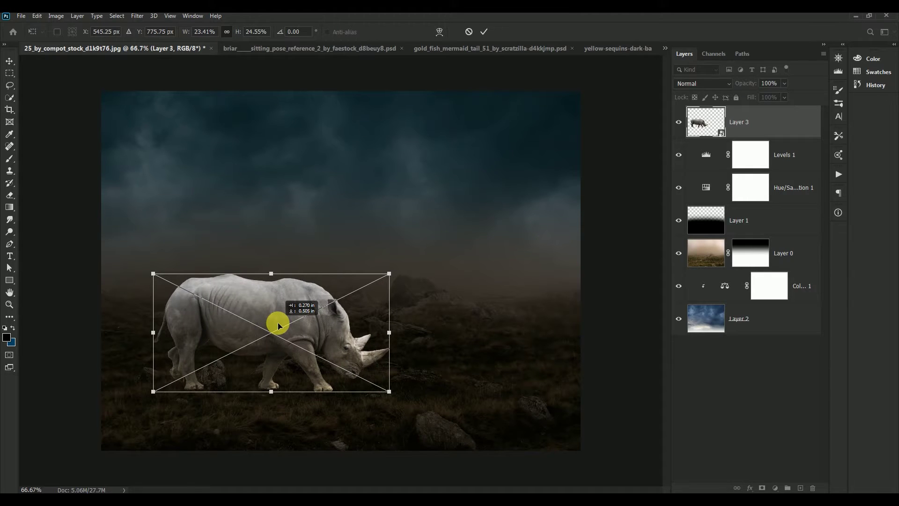
pyautogui.moveTo(278, 322); pyautogui.dragTo(276, 318)
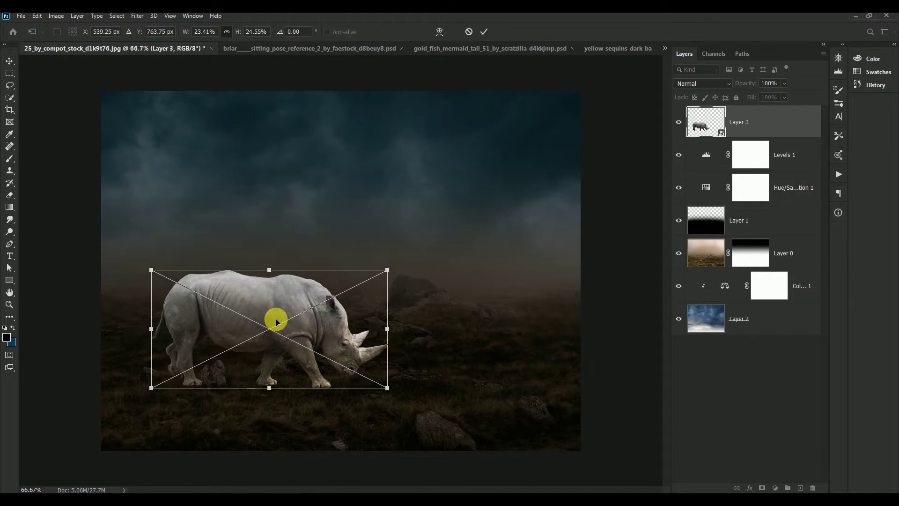
pyautogui.press('Return')
pyautogui.moveTo(277, 321); pyautogui.dragTo(276, 324)
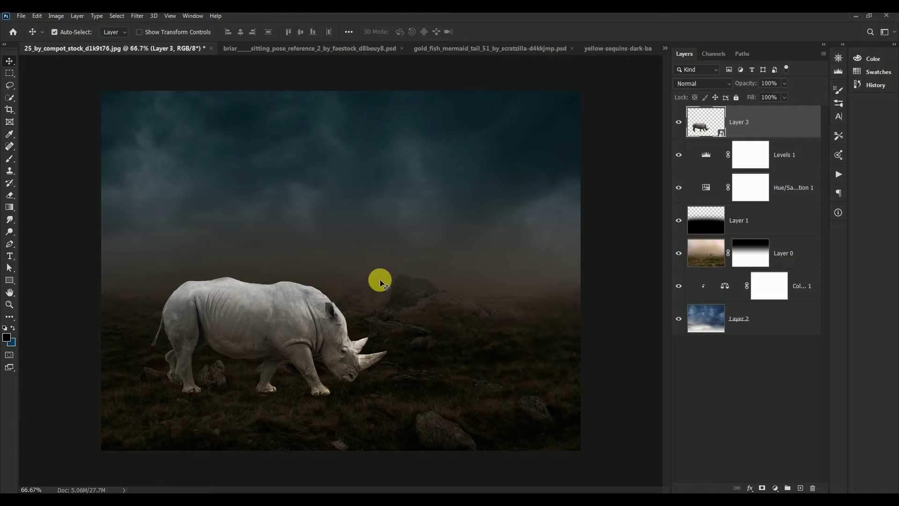
# Step: Fine-tune the rhino: shift it right, enlarge it slightly, and nudge it into place
pyautogui.press('ctrl')
pyautogui.moveTo(238, 316); pyautogui.dragTo(245, 316)
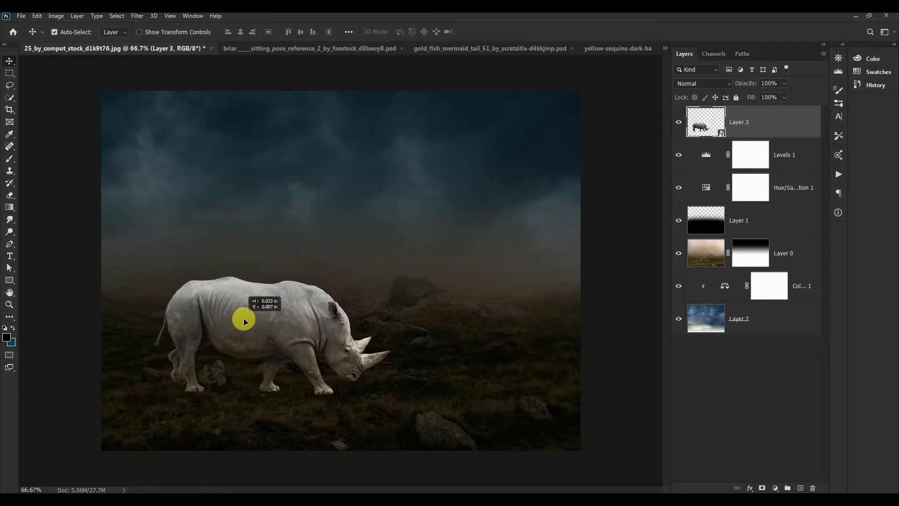
pyautogui.press('ctrl')
pyautogui.hotkey('ctrl', 't')
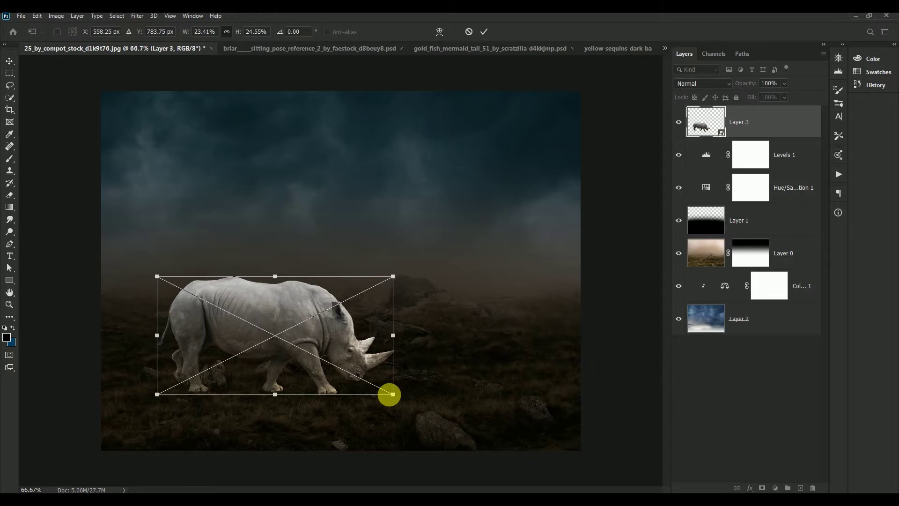
pyautogui.moveTo(398, 394); pyautogui.dragTo(411, 403)
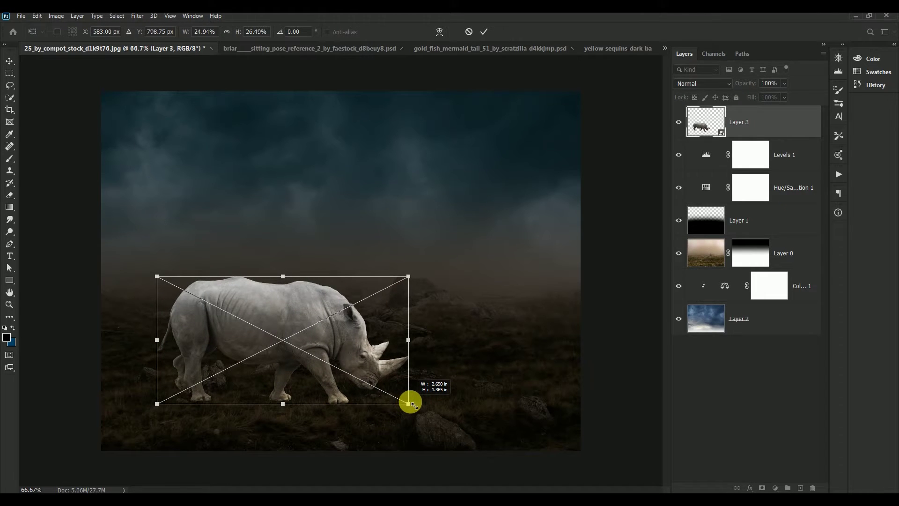
pyautogui.press('Return')
pyautogui.moveTo(297, 335); pyautogui.dragTo(294, 340)
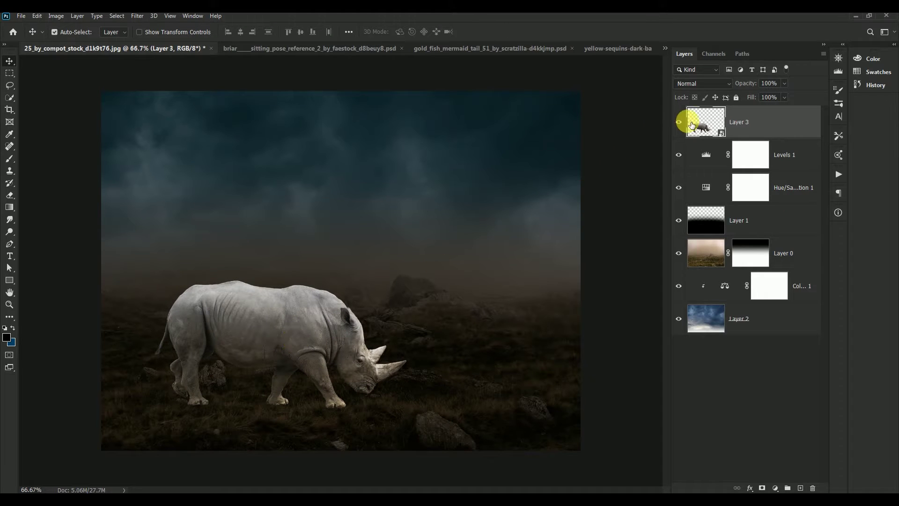
# Step: Rasterize rhino Layer 3 and open the Camera Raw Filter on it
pyautogui.rightClick(755, 120)
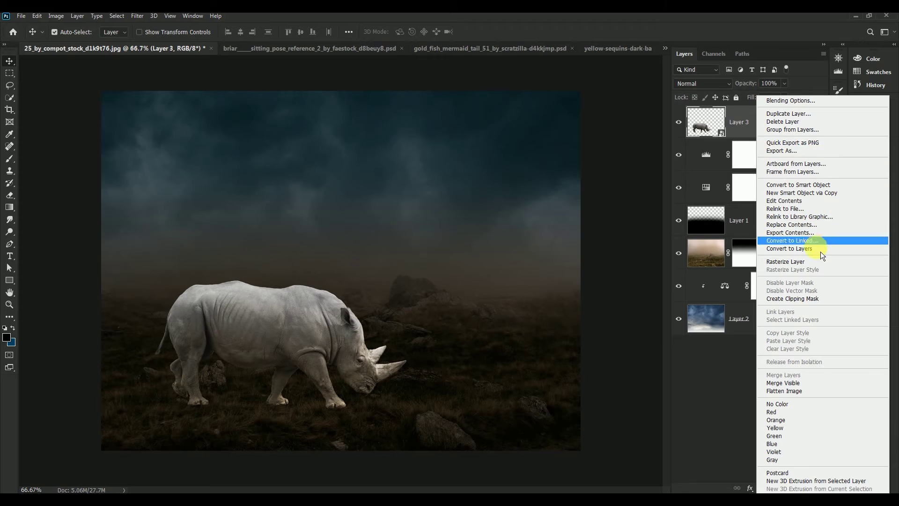
pyautogui.click(830, 264)
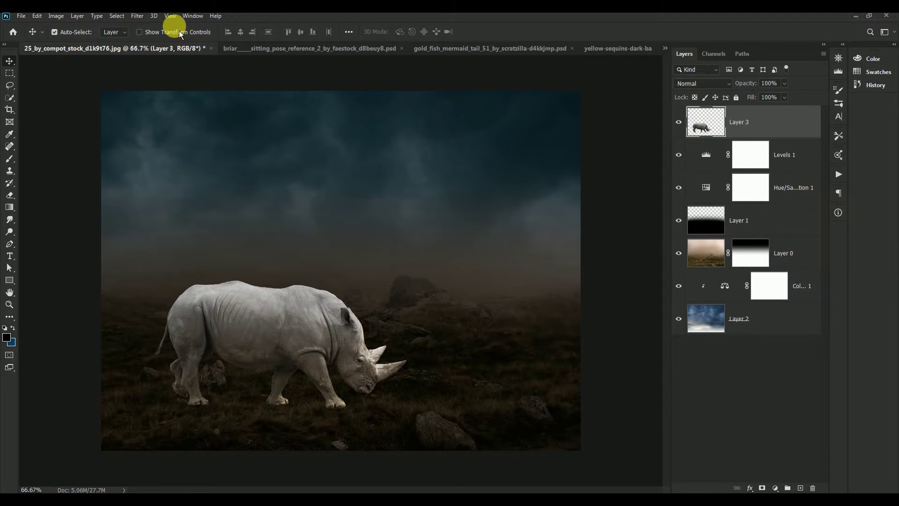
pyautogui.click(156, 19)
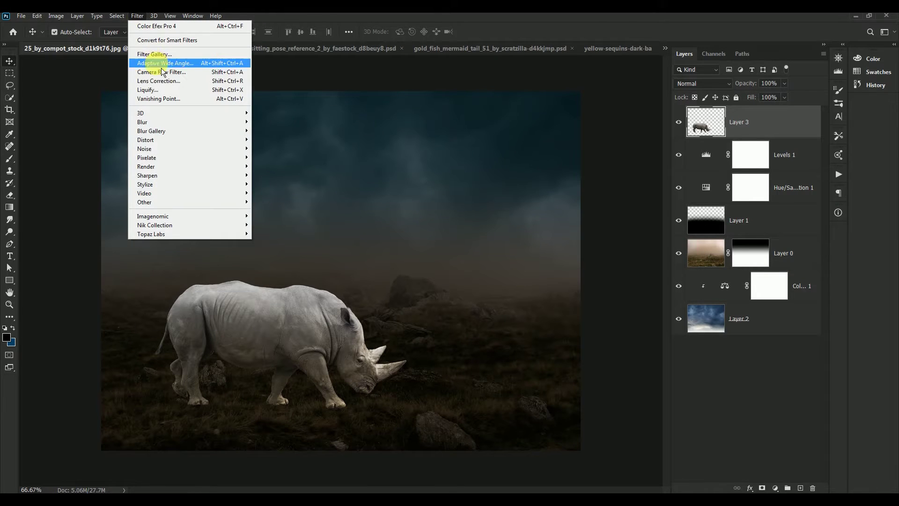
pyautogui.click(161, 72)
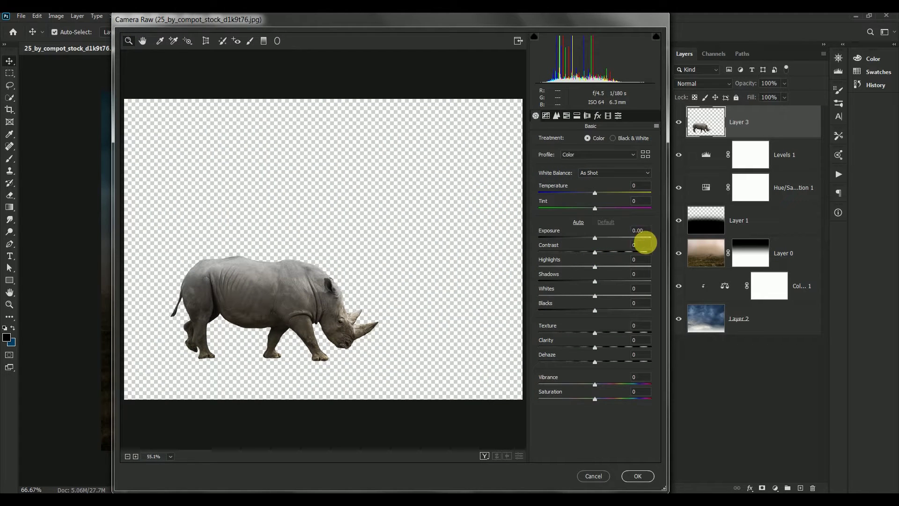
# Step: Set Camera Raw exposure -1.15, contrast +7 and highlights -74
pyautogui.click(639, 230)
pyautogui.write('-')
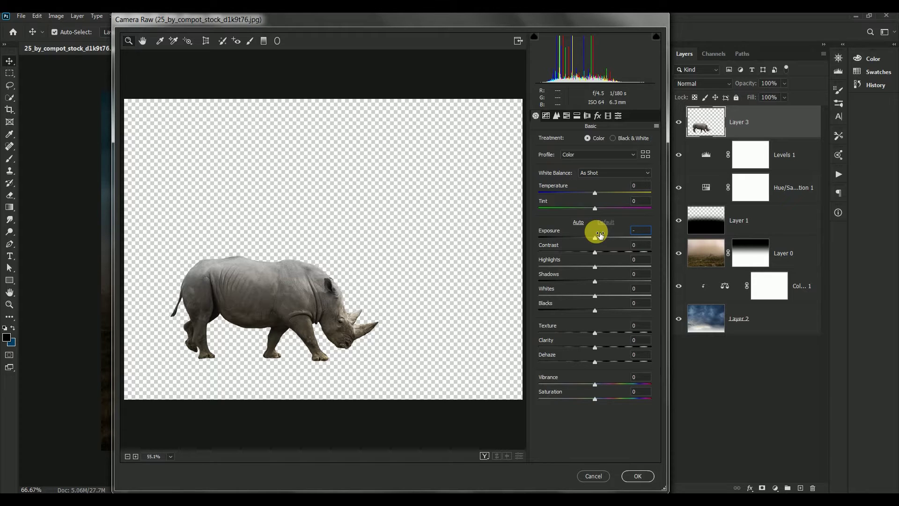
pyautogui.write('1.15')
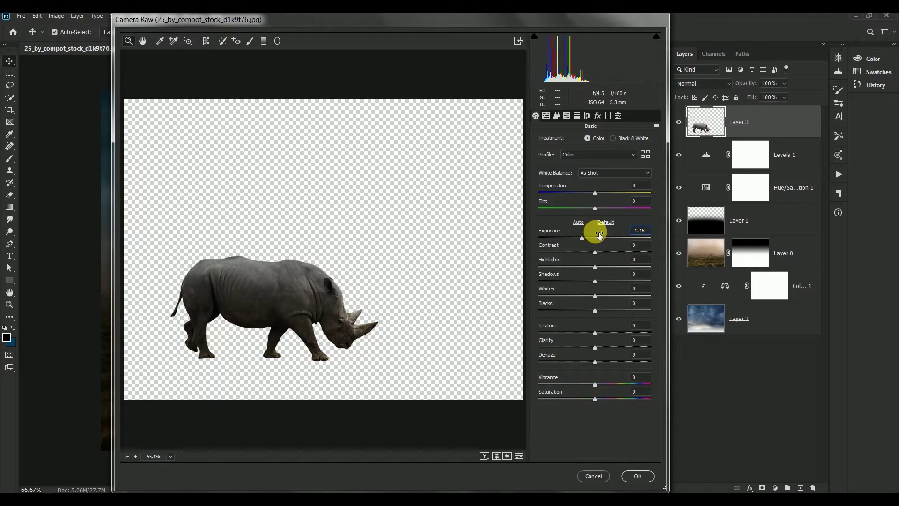
pyautogui.click(633, 247)
pyautogui.write('+')
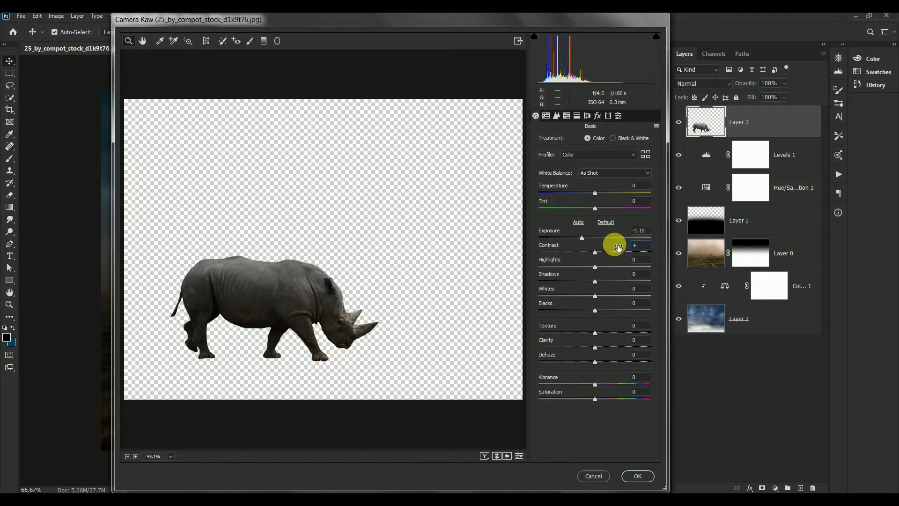
pyautogui.write('7')
pyautogui.click(648, 259)
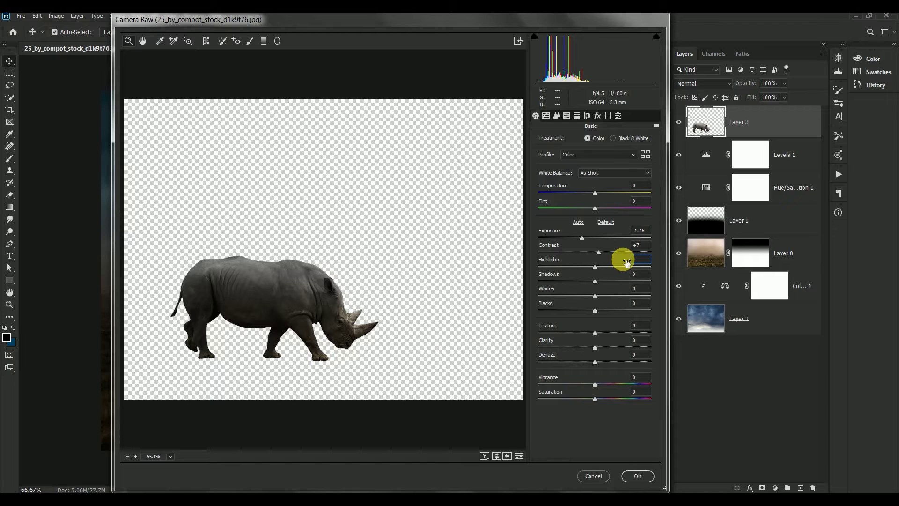
pyautogui.write('-74')
pyautogui.click(644, 274)
pyautogui.write('+41')
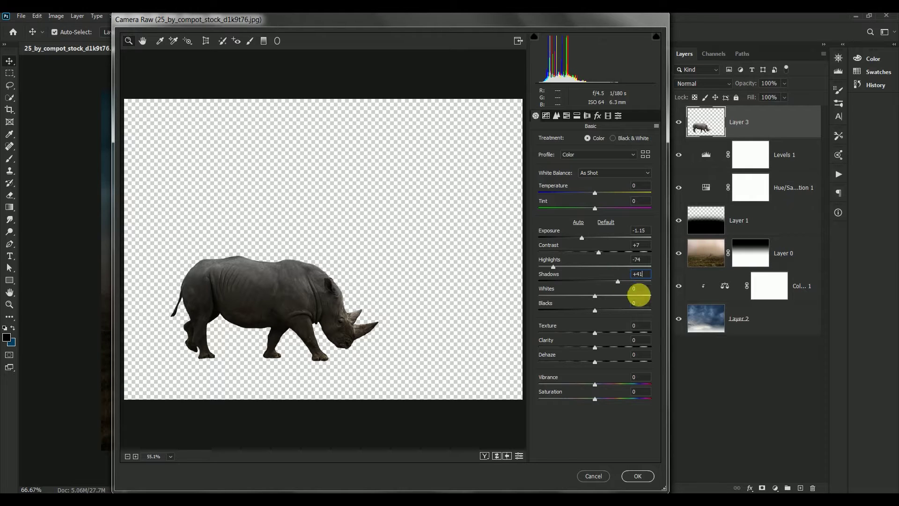
# Step: Set shadows +41, texture +14, clarity +42, vibrance -39, saturation -49, and apply the filter
pyautogui.click(641, 325)
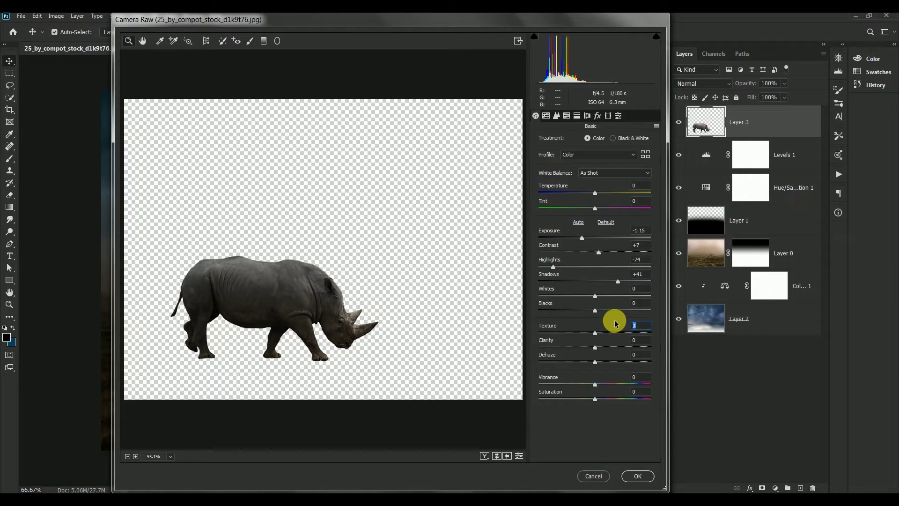
pyautogui.write('4')
pyautogui.click(637, 340)
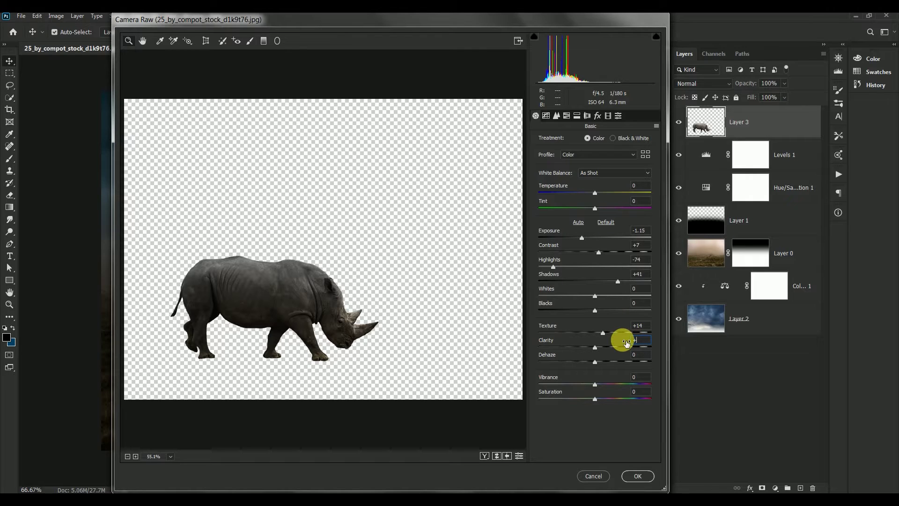
pyautogui.write('42')
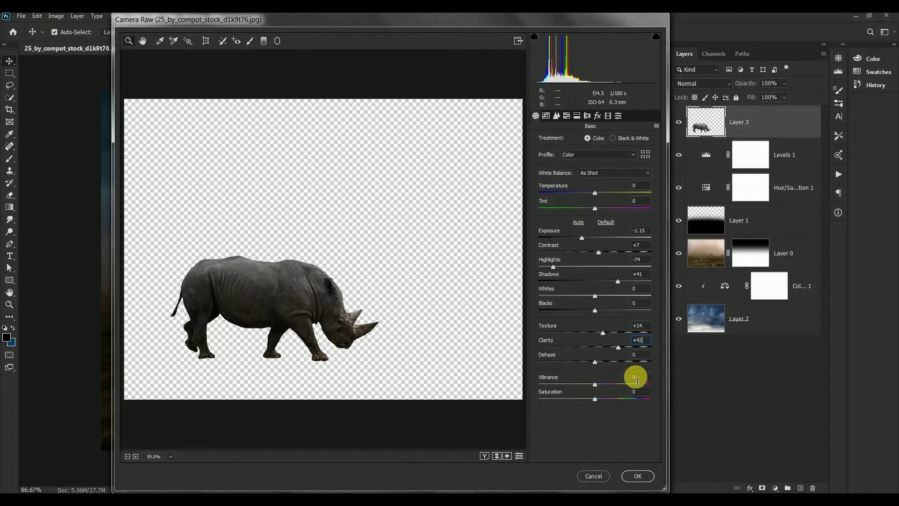
pyautogui.click(634, 377)
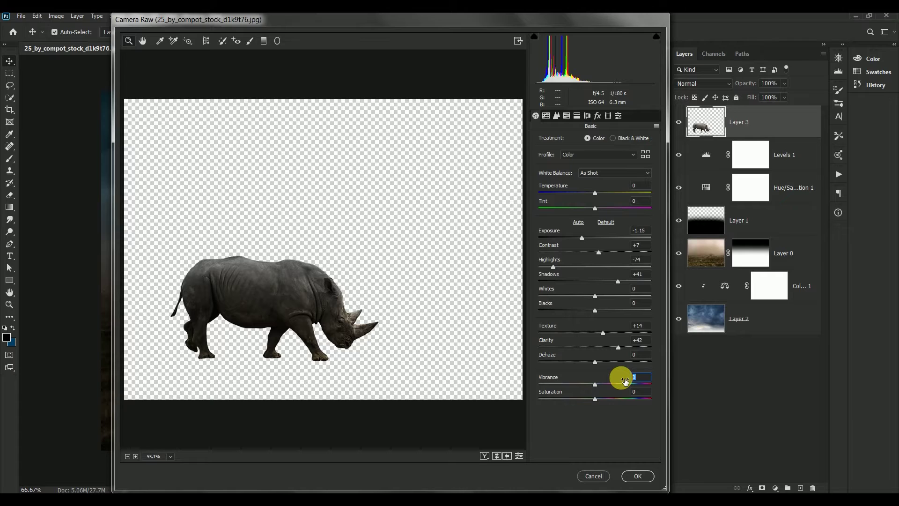
pyautogui.write('-39')
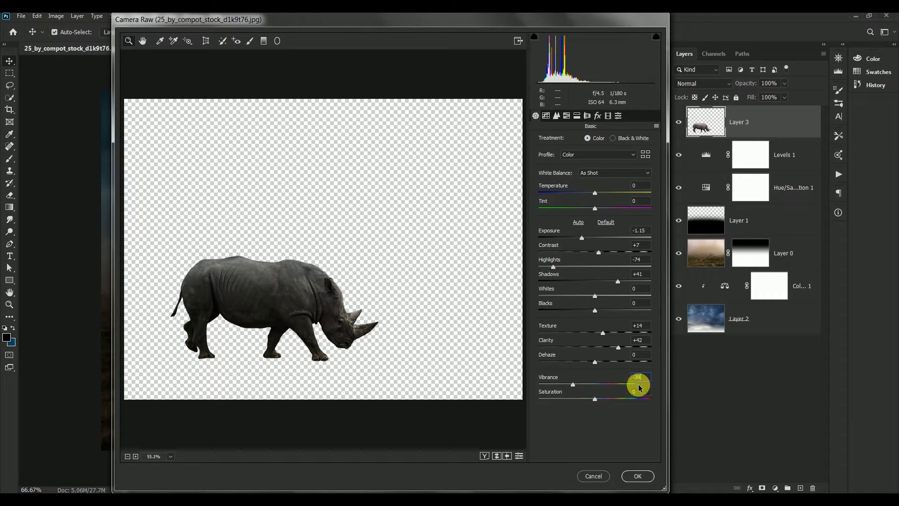
pyautogui.click(644, 396)
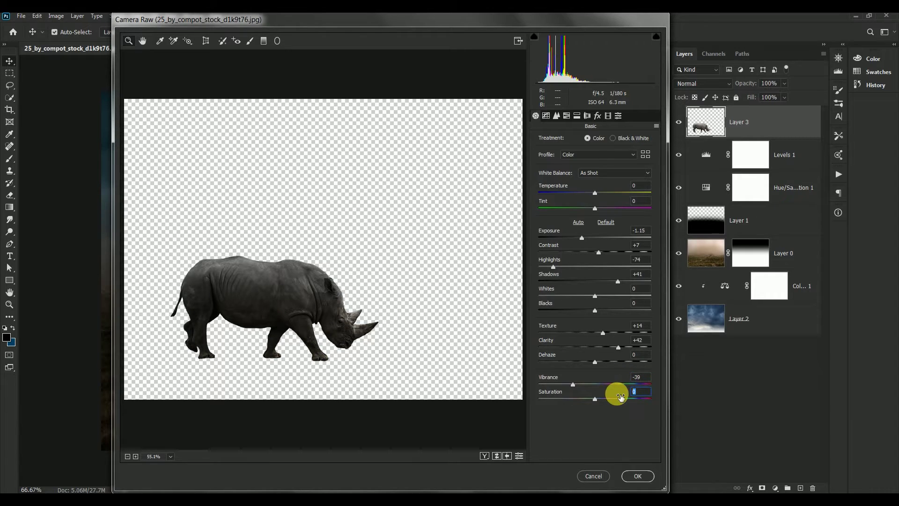
pyautogui.write('-49')
pyautogui.click(638, 476)
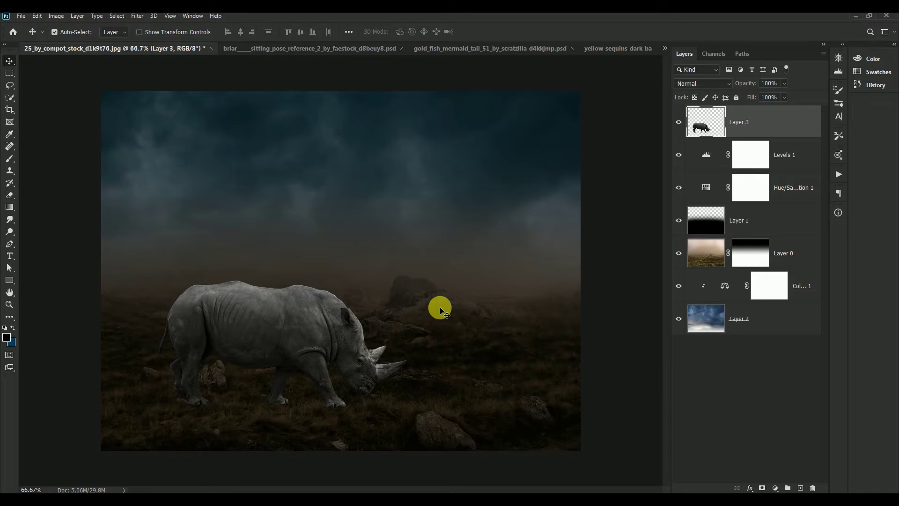
# Step: Clip a Hue/Saturation layer to rhino Layer 3 with saturation -20 and lightness -30
pyautogui.click(776, 488)
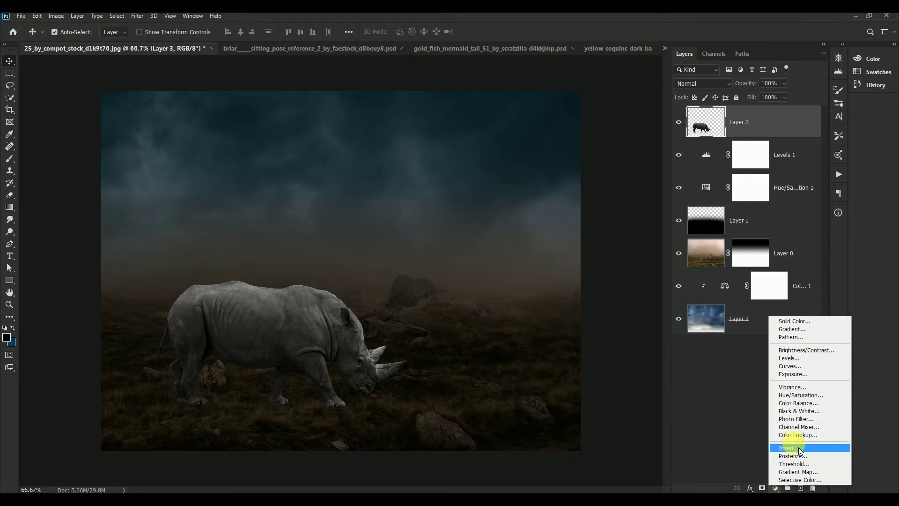
pyautogui.click(808, 396)
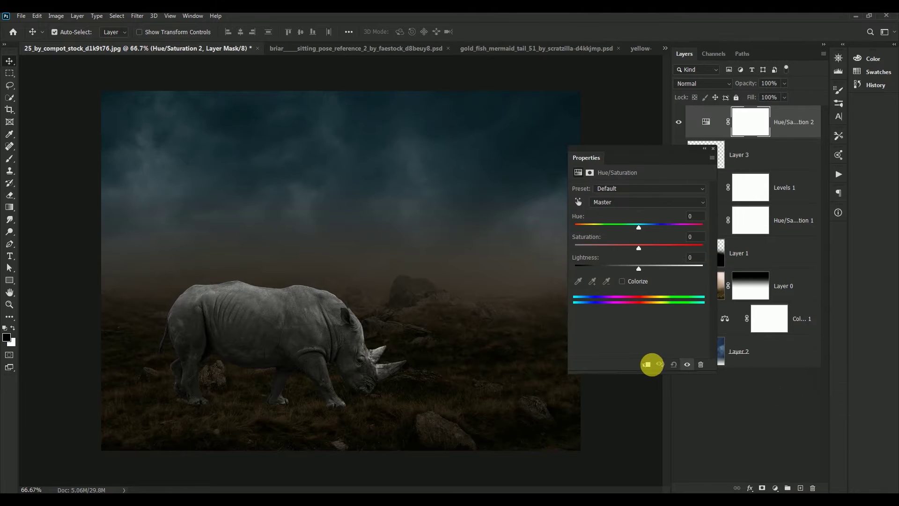
pyautogui.click(647, 364)
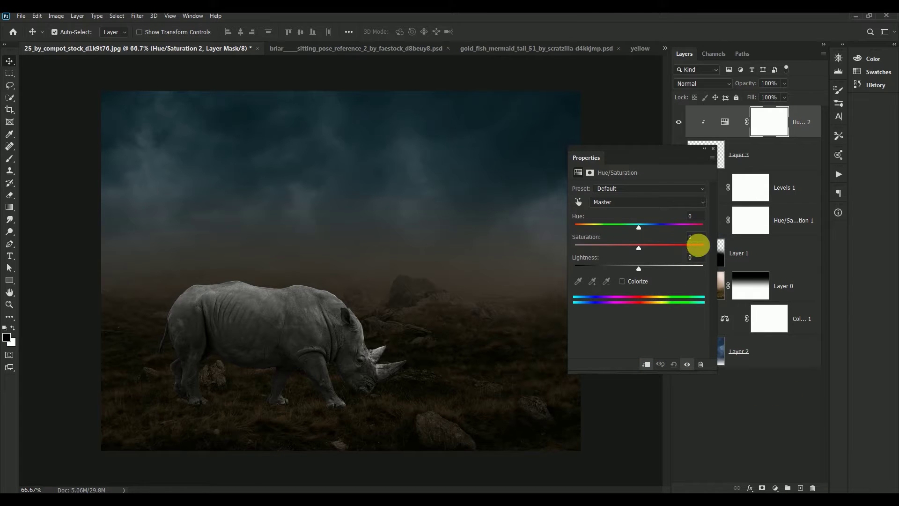
pyautogui.click(703, 237)
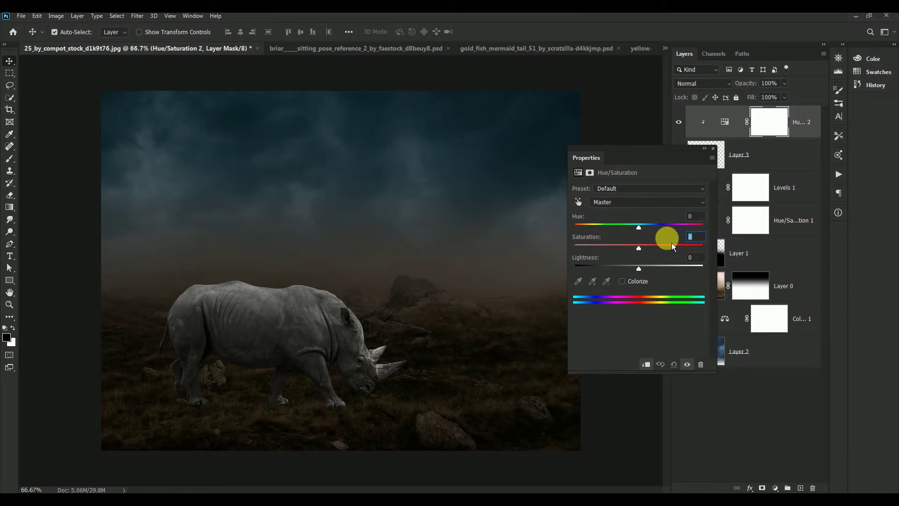
pyautogui.write('-20')
pyautogui.click(686, 258)
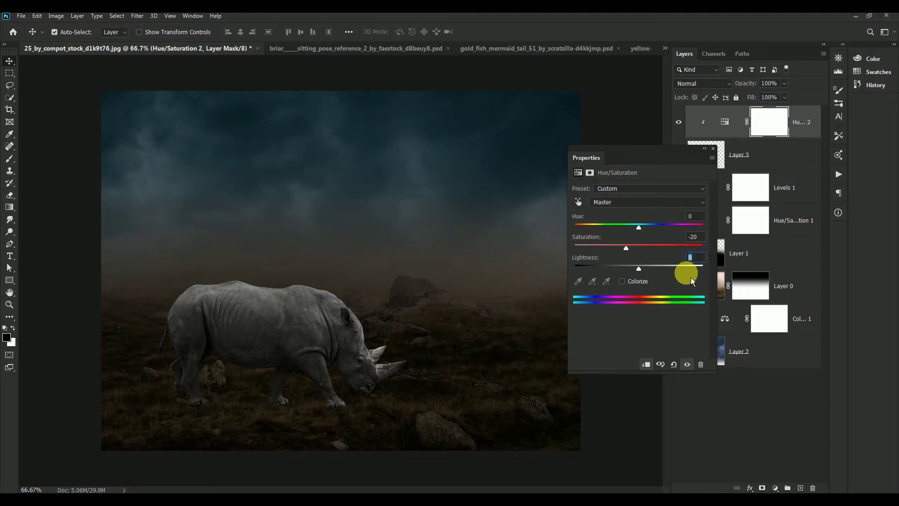
pyautogui.write('-30')
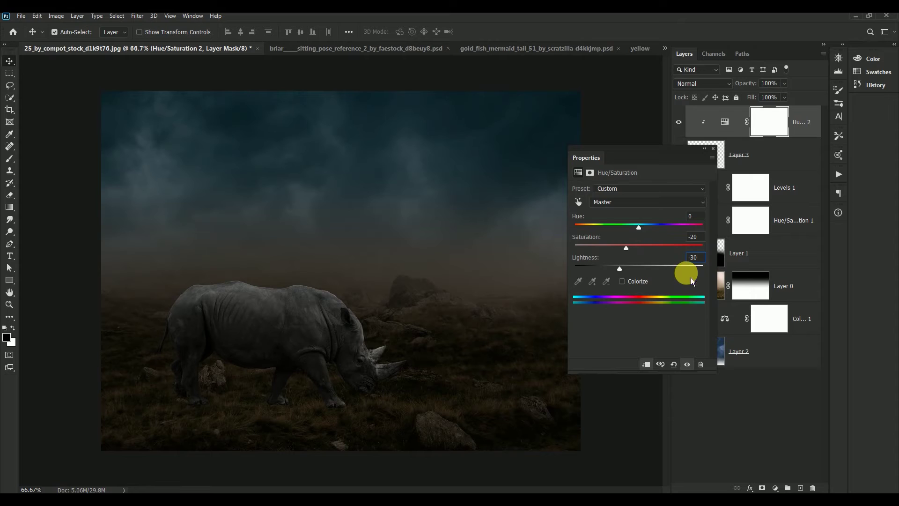
pyautogui.click(713, 148)
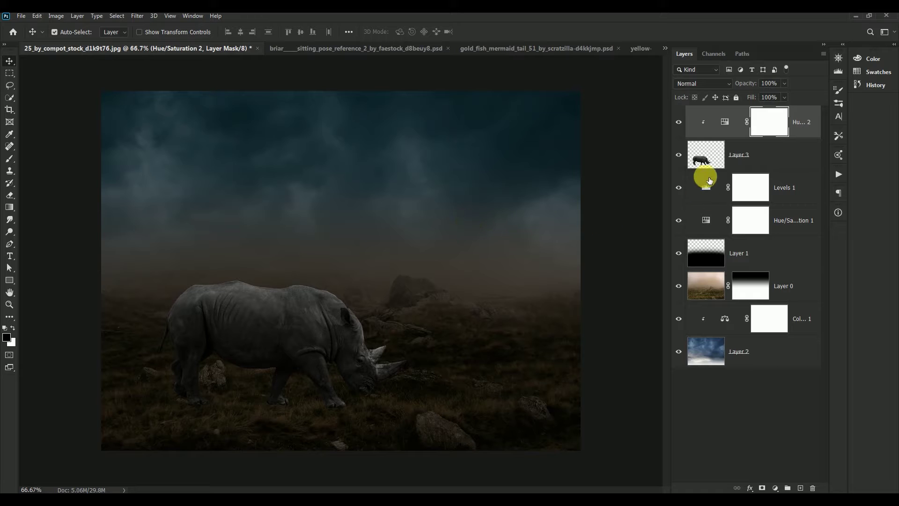
pyautogui.click(703, 157)
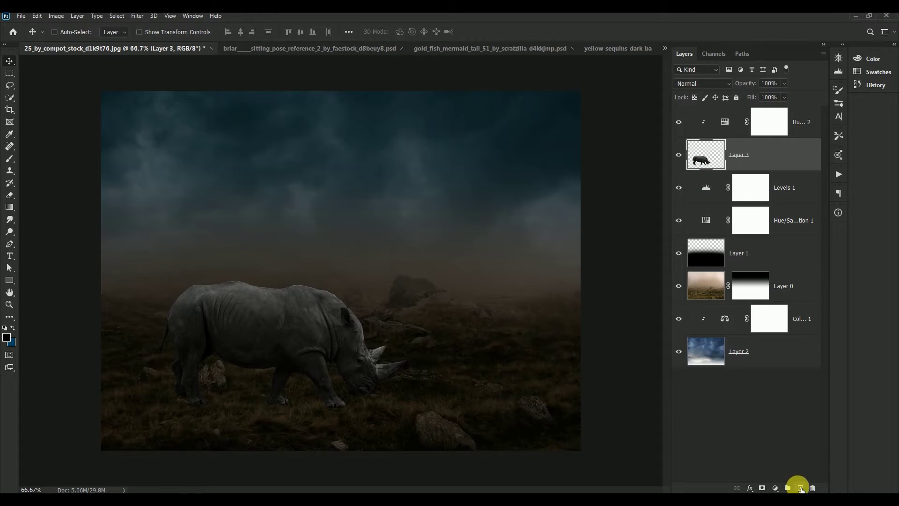
# Step: On a new layer, paint one large soft black dab with a 600 px brush
pyautogui.keyDown('ctrl'); pyautogui.click(801, 488); pyautogui.keyUp('ctrl')
pyautogui.click(10, 159)
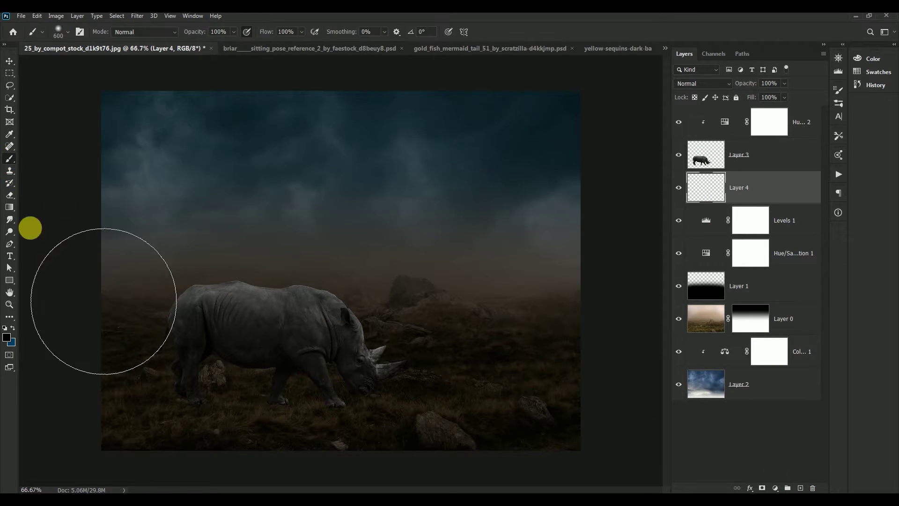
pyautogui.click(7, 337)
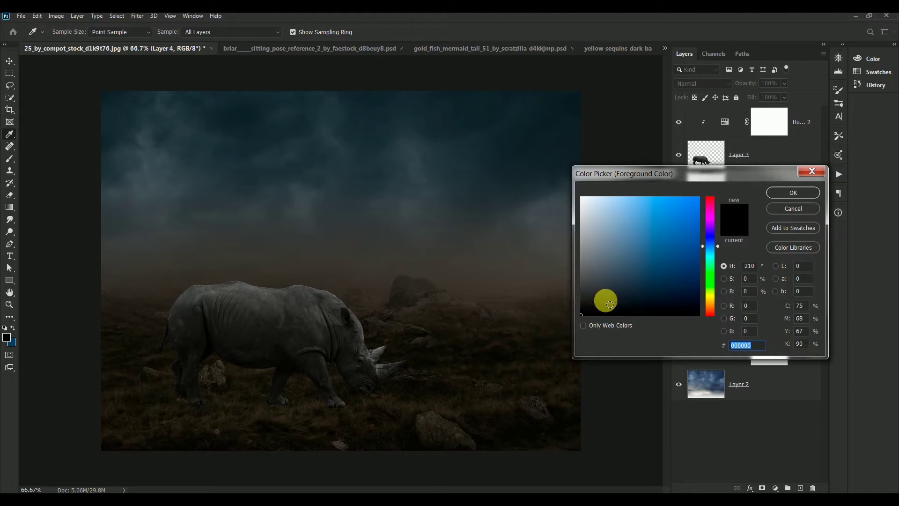
pyautogui.click(793, 193)
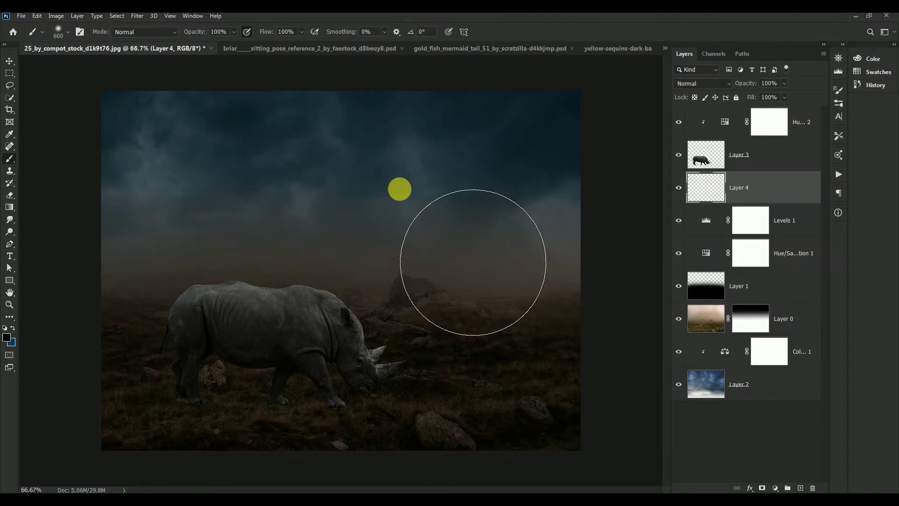
pyautogui.rightClick(355, 182)
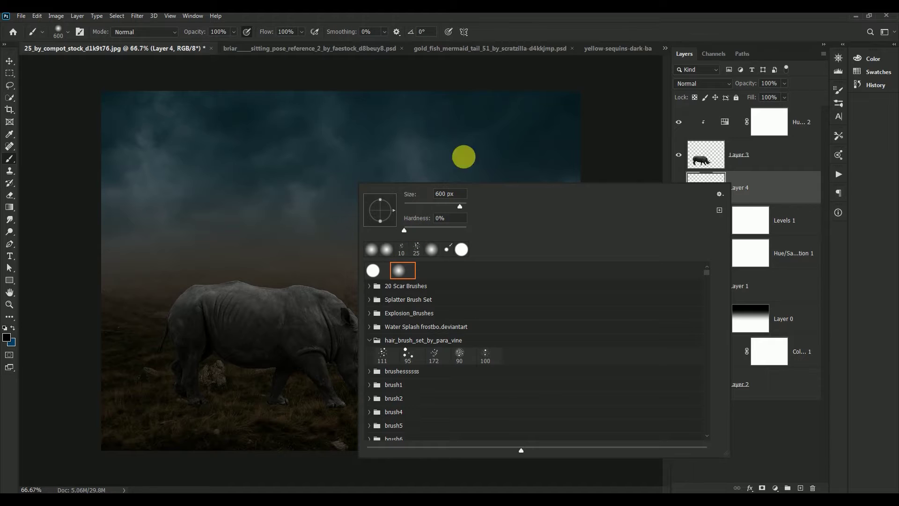
pyautogui.click(524, 30)
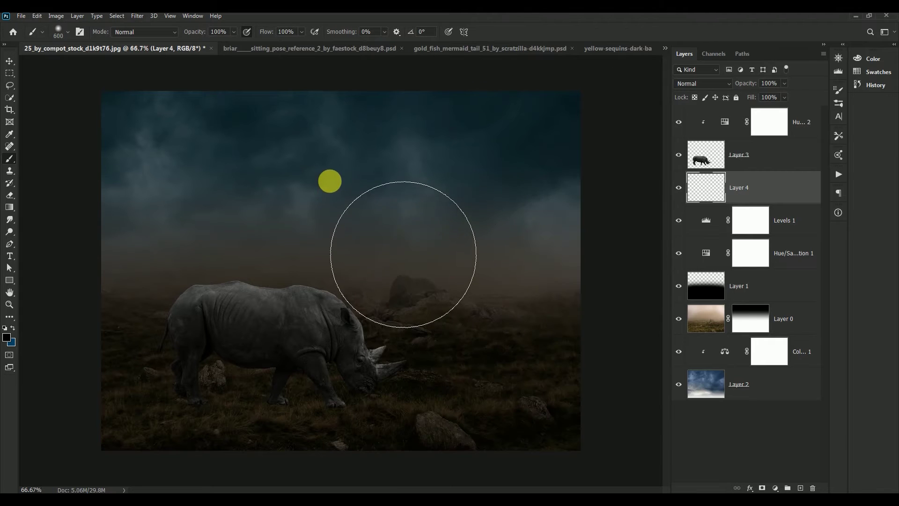
pyautogui.click(328, 182)
# Step: Flatten and widen the dab into a shadow and set it beneath the rhino's feet
pyautogui.click(9, 61)
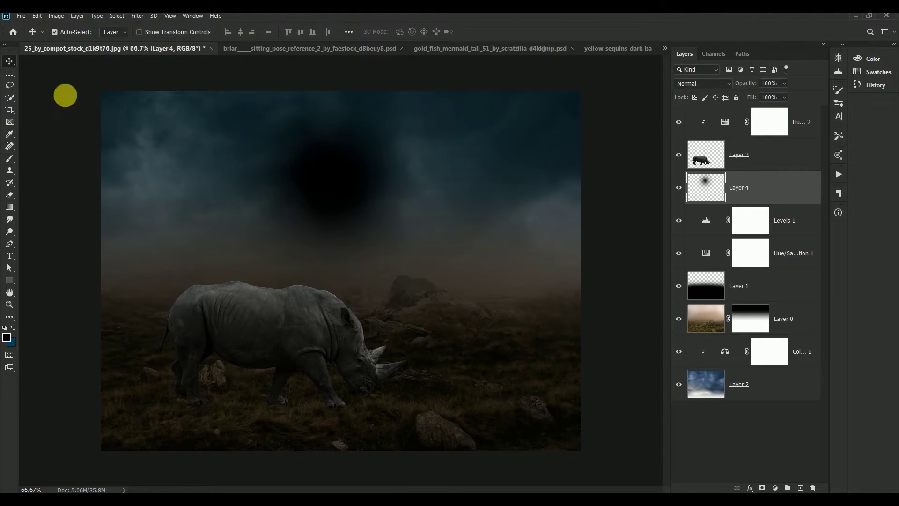
pyautogui.hotkey('ctrl', 't')
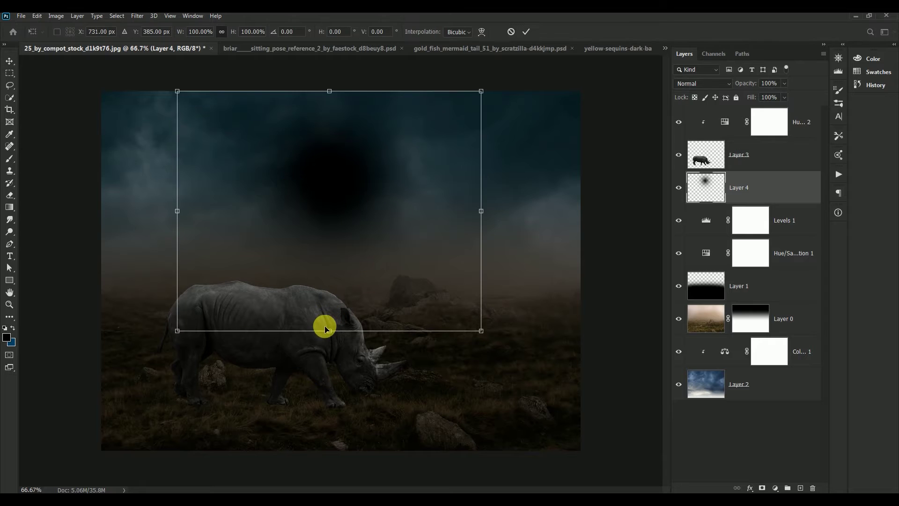
pyautogui.moveTo(329, 331)
pyautogui.mouseDown()
pyautogui.moveTo(318, 148)
pyautogui.moveTo(255, 395)
pyautogui.mouseUp()
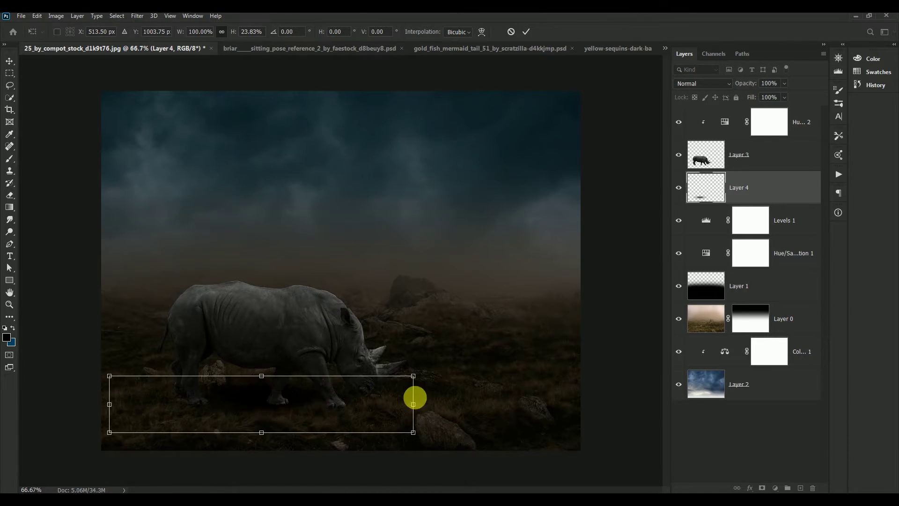
pyautogui.moveTo(412, 403); pyautogui.dragTo(623, 401)
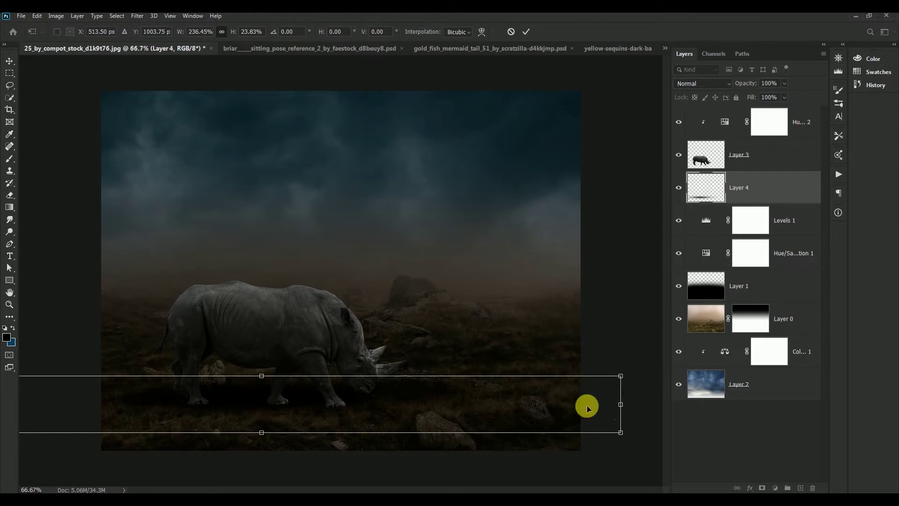
pyautogui.moveTo(428, 406); pyautogui.dragTo(431, 416)
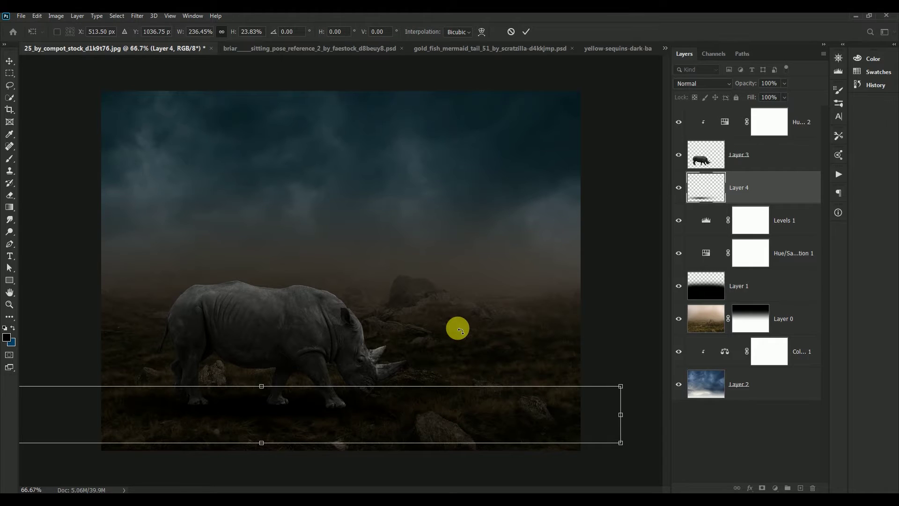
pyautogui.press('Up')
pyautogui.press('Return')
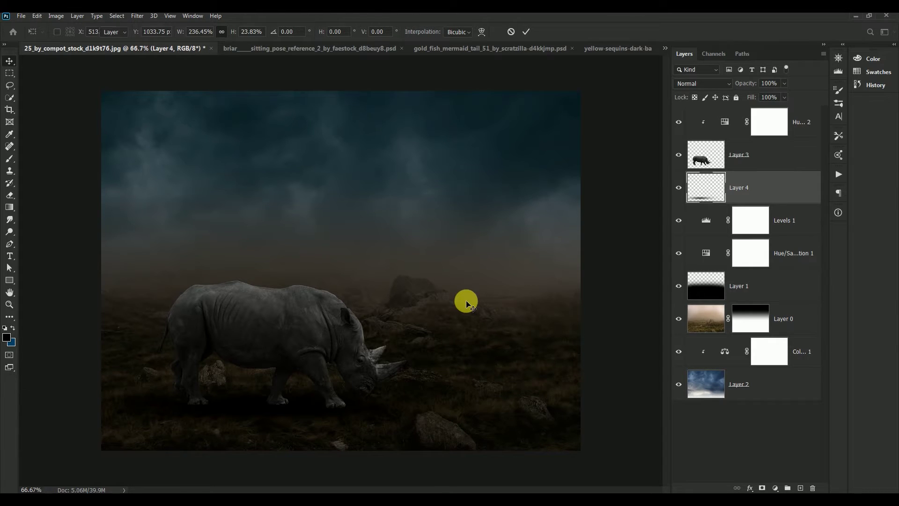
# Step: Soften the rhino's shadow on Layer 4 with a 7-pixel Gaussian Blur
pyautogui.click(144, 19)
pyautogui.moveTo(142, 122)
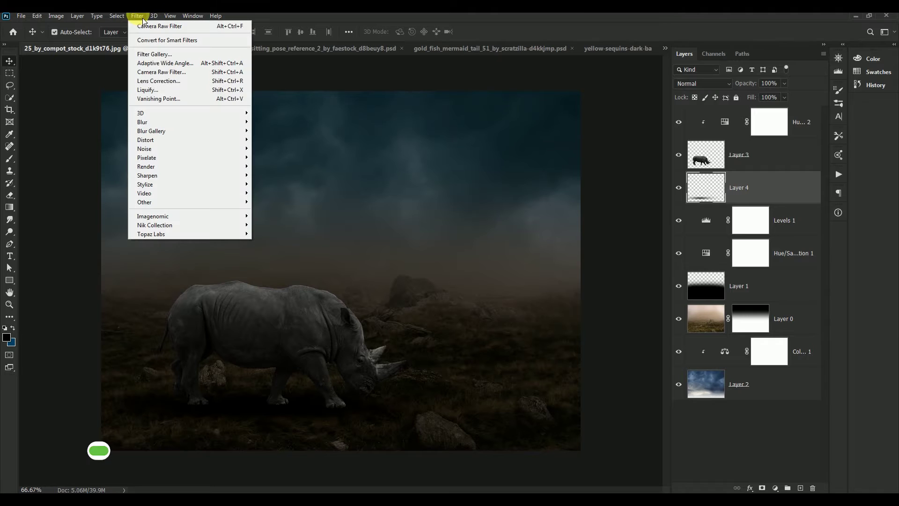
pyautogui.click(290, 158)
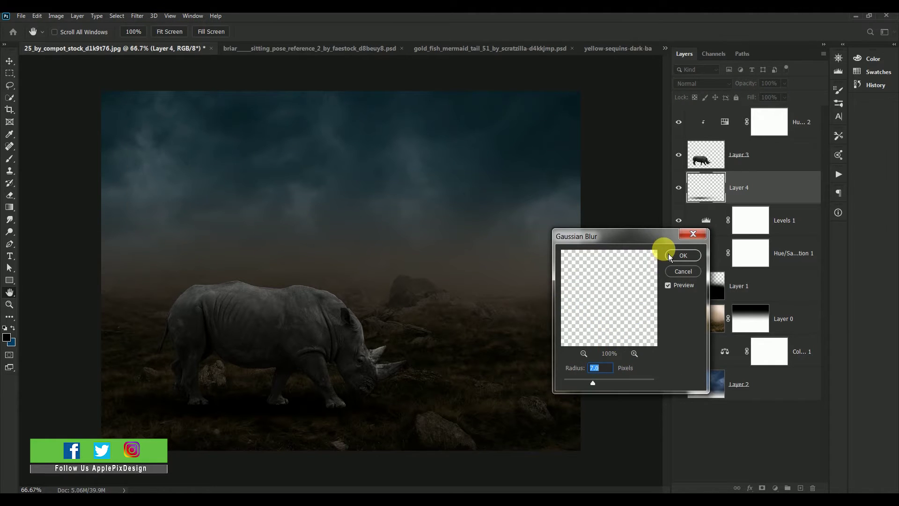
pyautogui.click(675, 261)
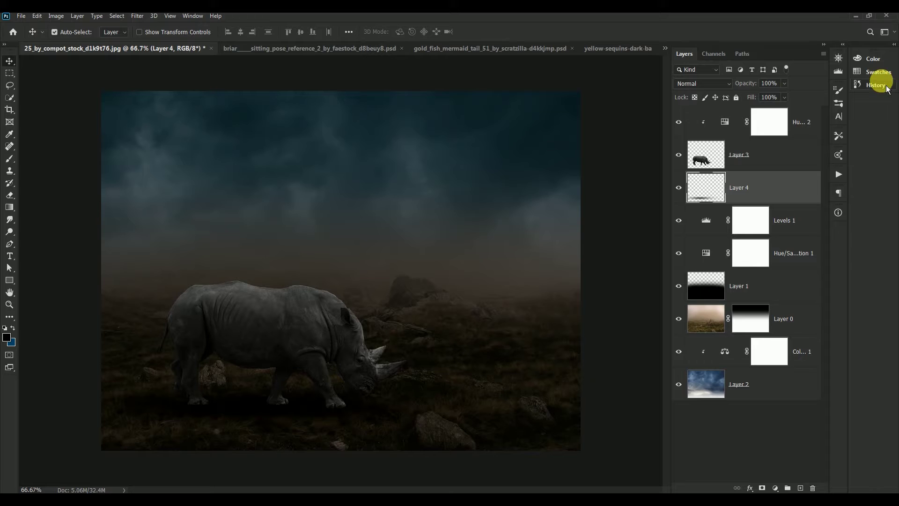
# Step: Fade the shadow layer, Layer 4, to 64% opacity
pyautogui.click(781, 84)
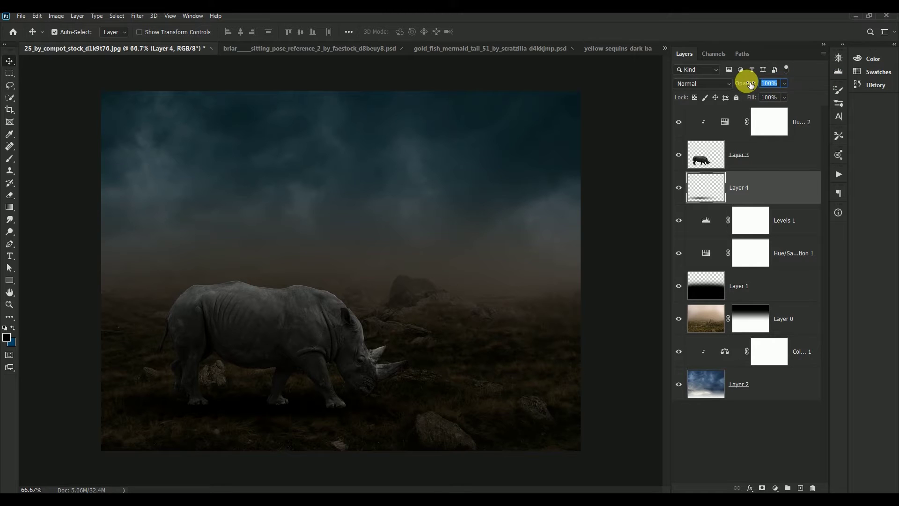
pyautogui.write('64')
pyautogui.press('Return')
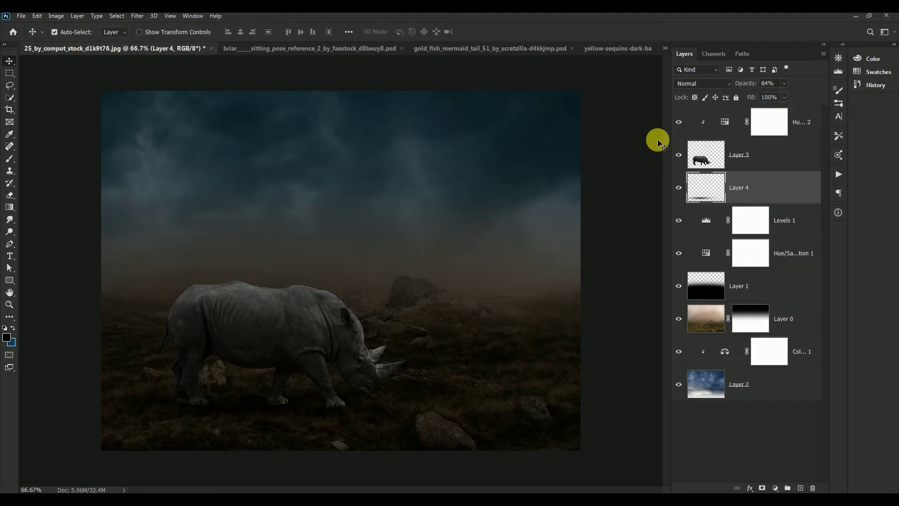
pyautogui.press('ctrl')
# Step: Make the rhino layer, Layer 3, active and bring its head and horns into view
pyautogui.click(710, 154)
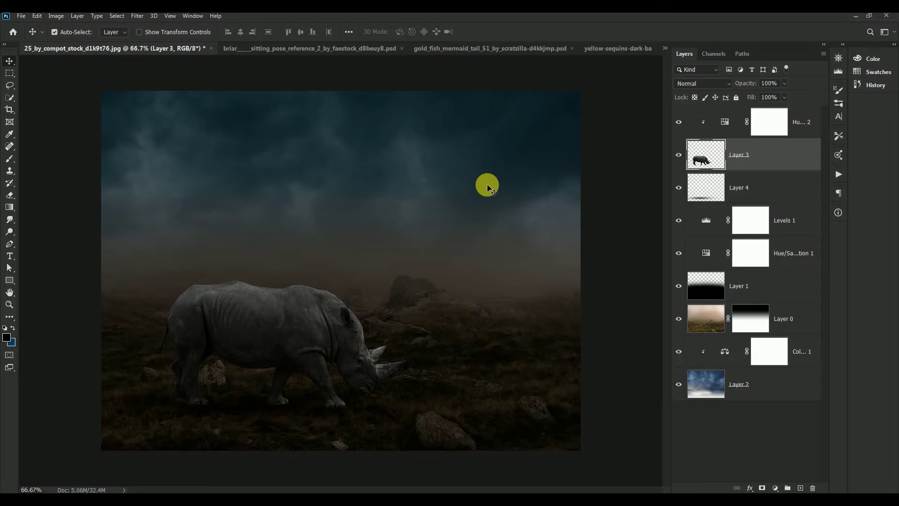
pyautogui.scroll(2, 431, 199)
pyautogui.scroll(2, 412, 219)
pyautogui.moveTo(405, 303); pyautogui.dragTo(311, 120)
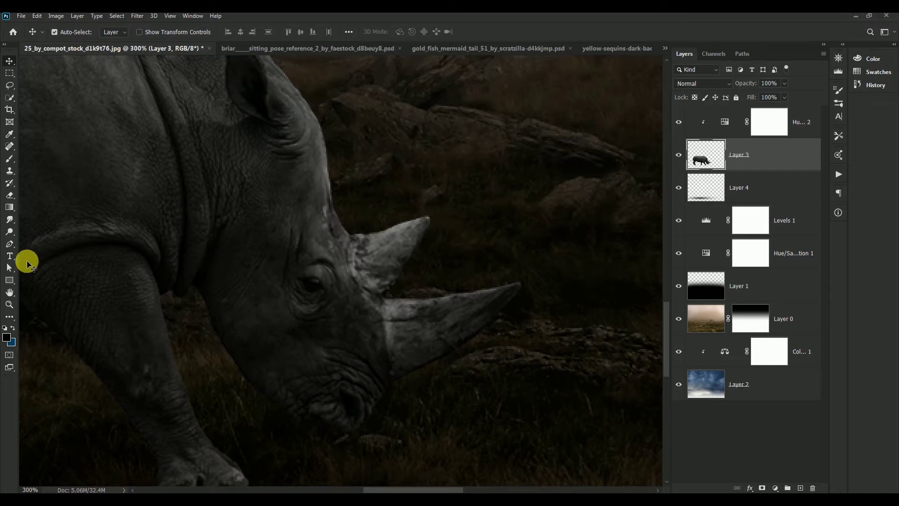
# Step: Trace the front horn's base and curved underside with the Pen tool
pyautogui.click(10, 244)
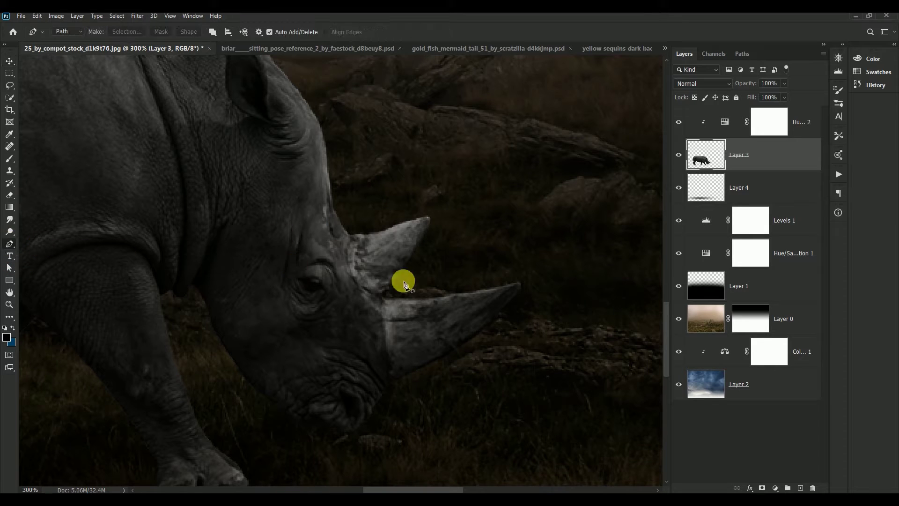
pyautogui.click(383, 298)
pyautogui.click(384, 332)
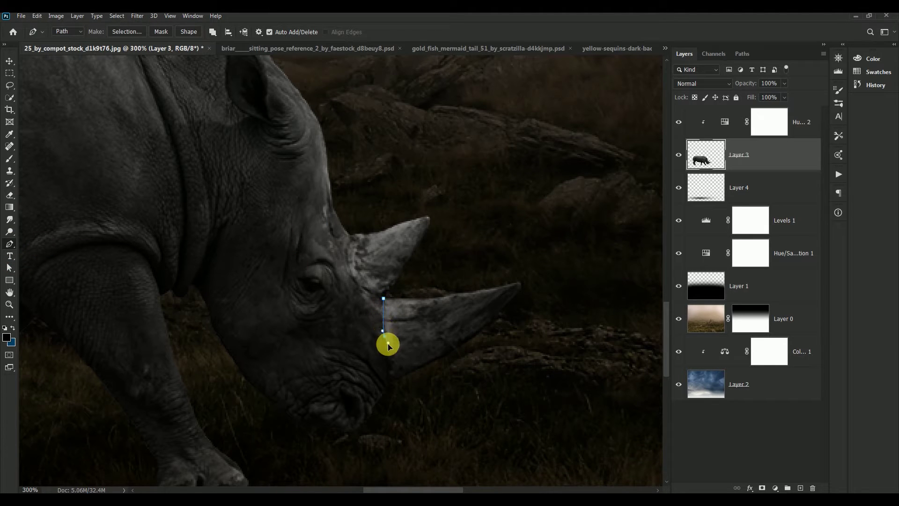
pyautogui.click(388, 349)
pyautogui.click(390, 373)
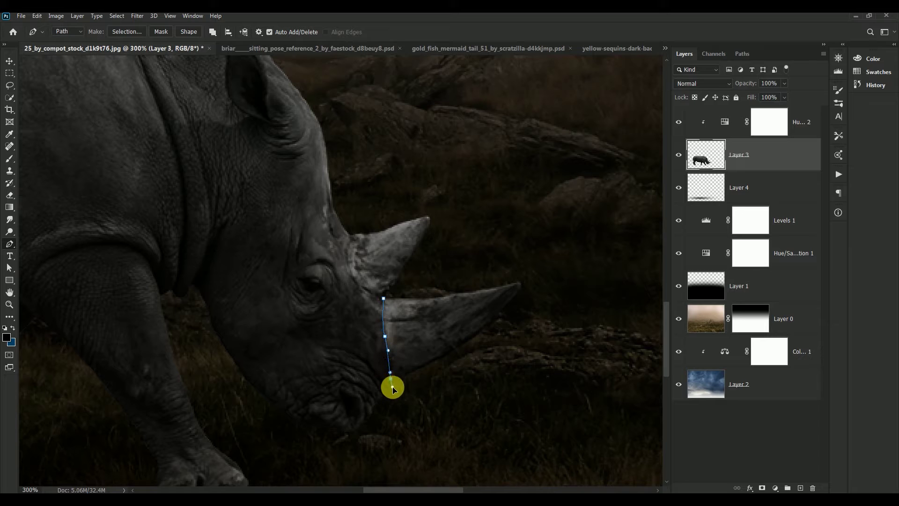
pyautogui.click(391, 379)
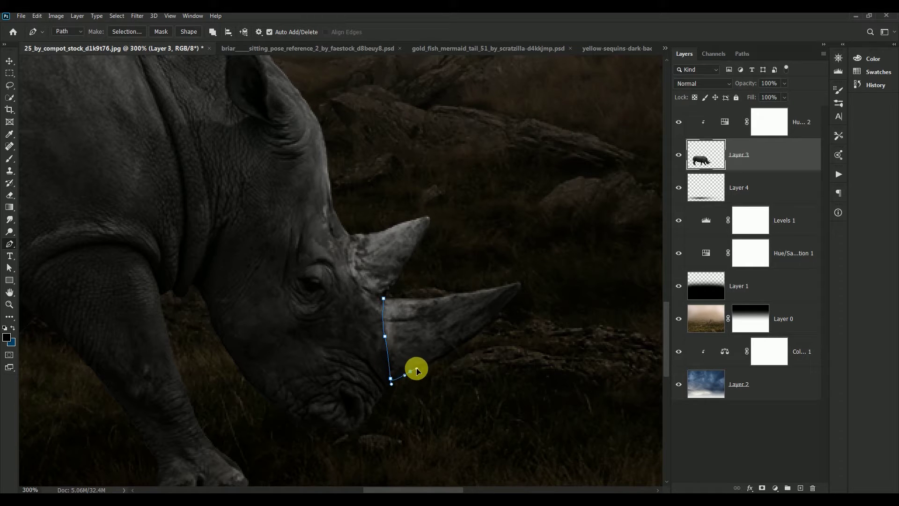
pyautogui.moveTo(417, 370); pyautogui.dragTo(419, 367)
pyautogui.moveTo(480, 329); pyautogui.dragTo(485, 327)
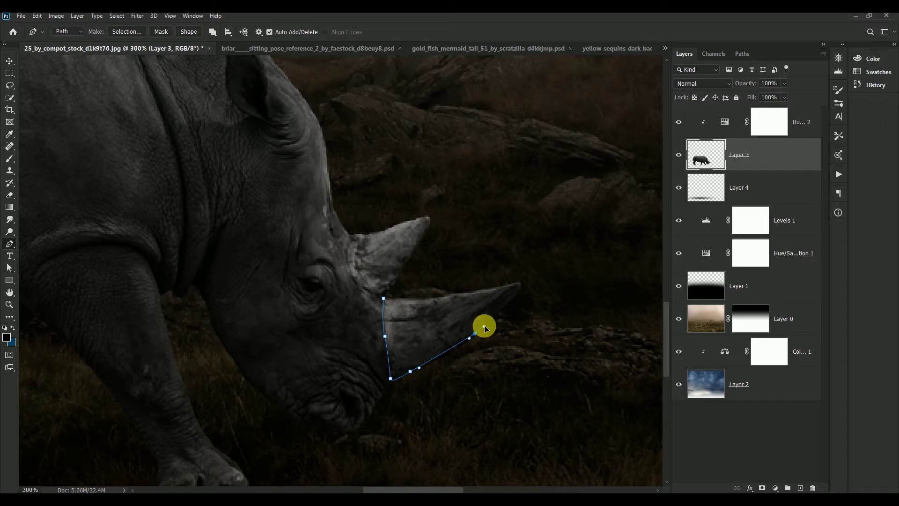
# Step: Complete the front horn path at its tip and top edge, smoothing the base corner
pyautogui.click(522, 282)
pyautogui.moveTo(519, 268); pyautogui.dragTo(517, 268)
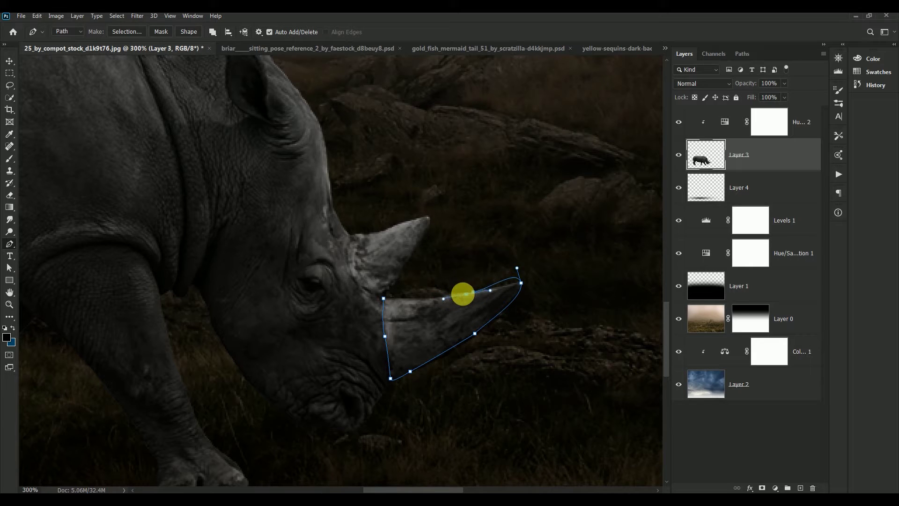
pyautogui.hotkey('ctrl', 'z')
pyautogui.moveTo(518, 268); pyautogui.dragTo(506, 287)
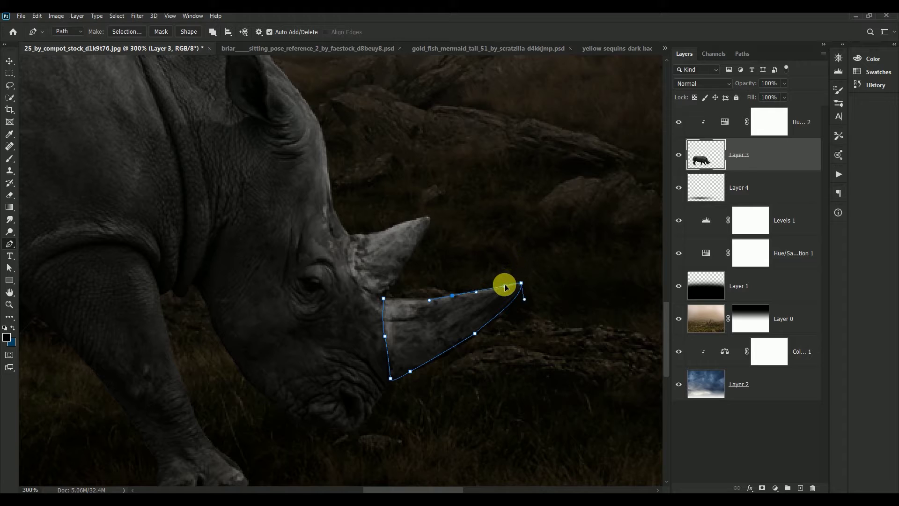
pyautogui.click(429, 301)
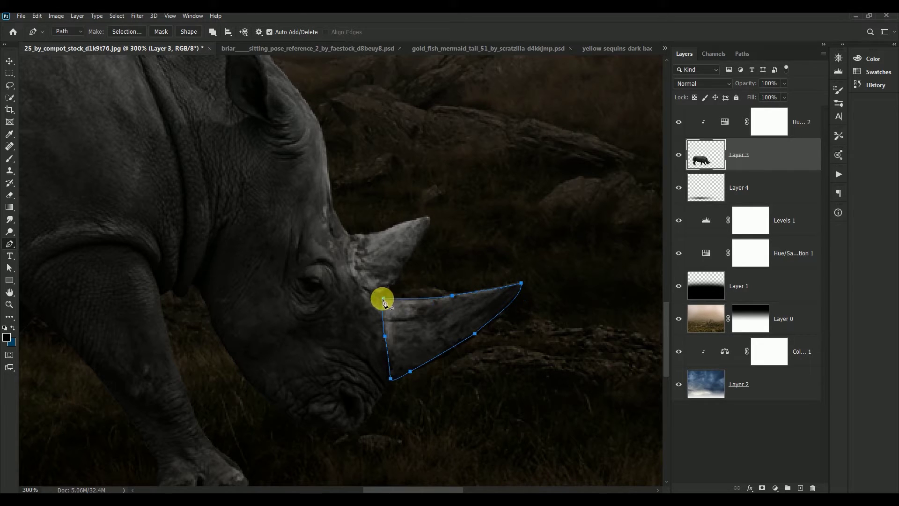
pyautogui.moveTo(384, 301); pyautogui.dragTo(375, 297)
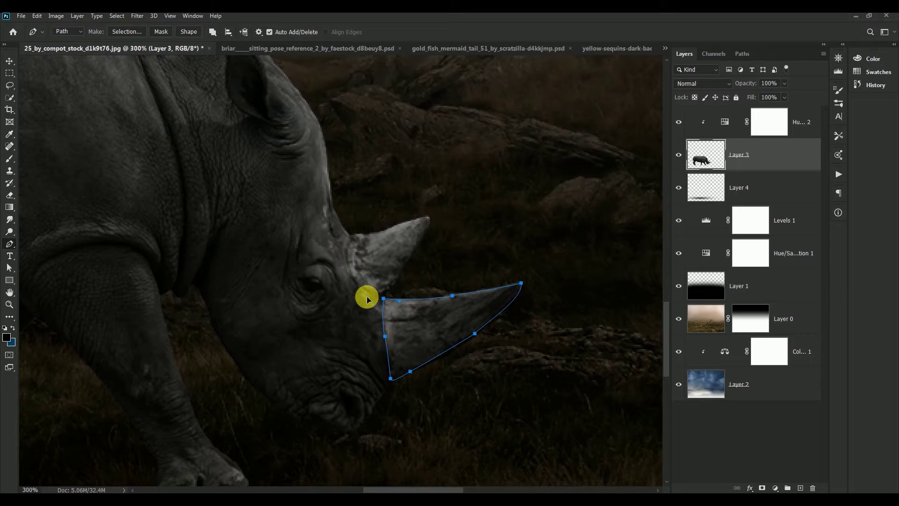
# Step: Turn the horn path into a 1-pixel feathered selection and cut it onto Layer 5
pyautogui.rightClick(425, 317)
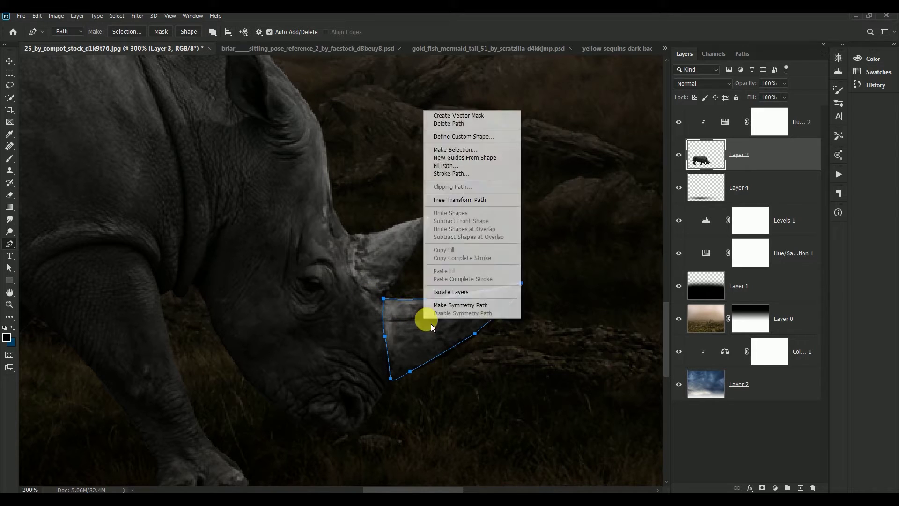
pyautogui.click(486, 151)
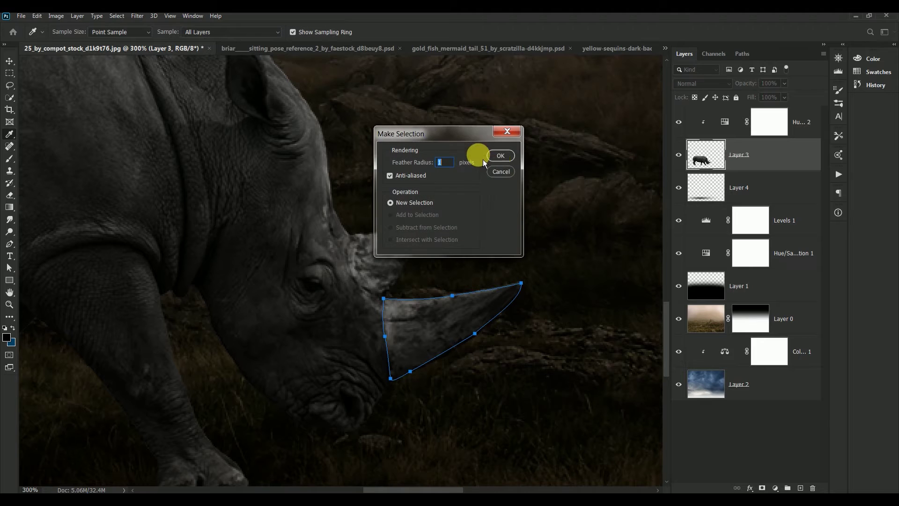
pyautogui.click(506, 162)
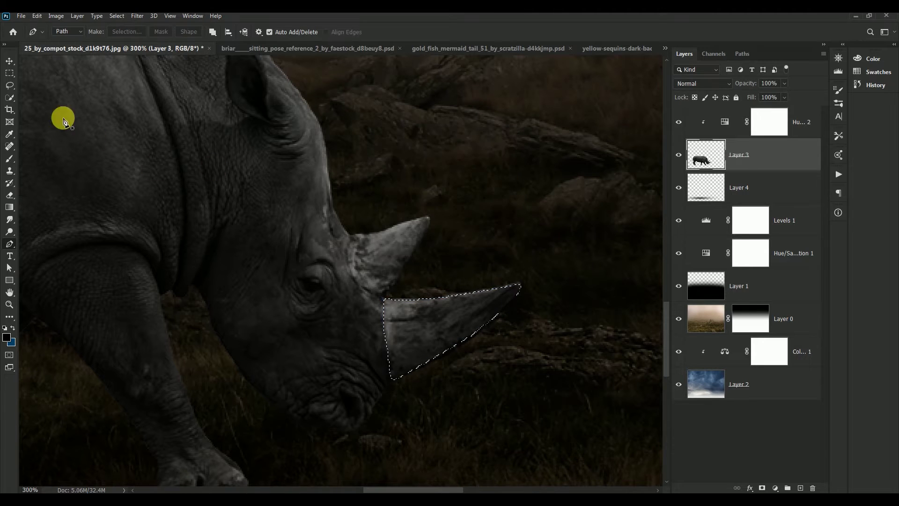
pyautogui.click(9, 98)
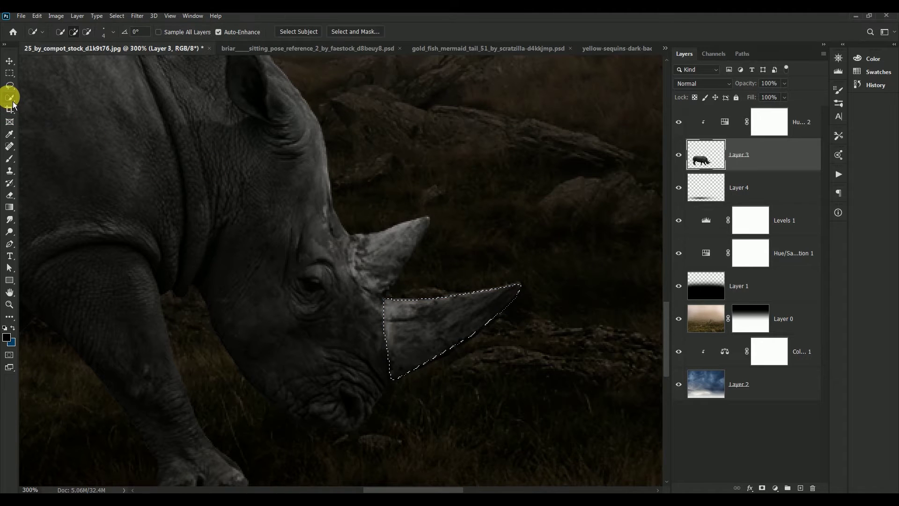
pyautogui.rightClick(430, 326)
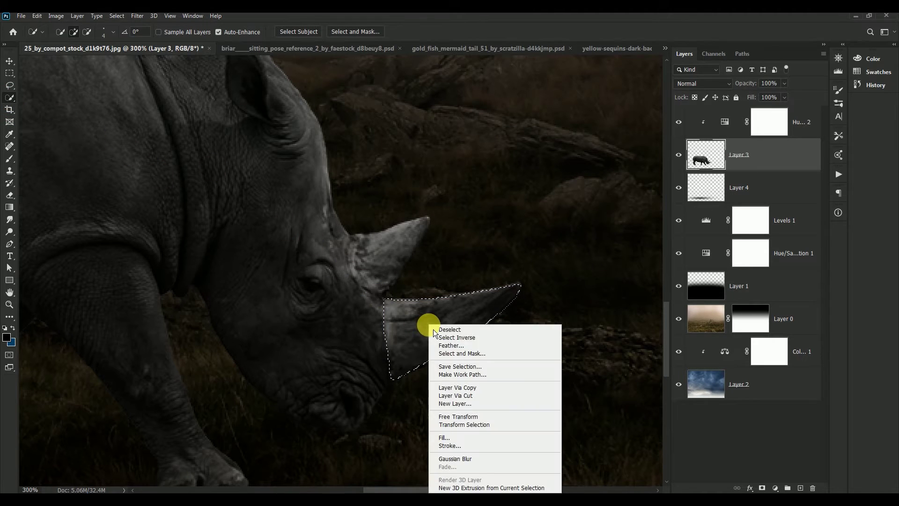
pyautogui.click(511, 396)
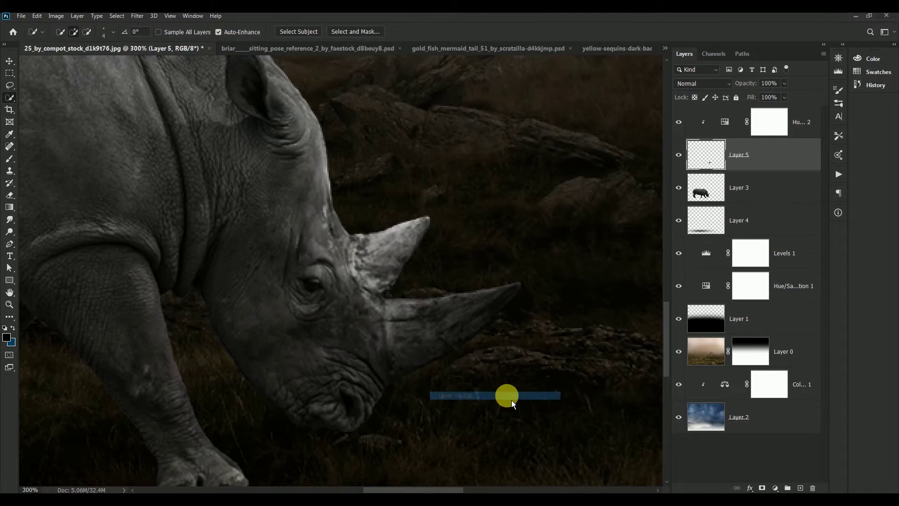
# Step: Move Layer 5 to the top of the stack and clip Hue/Saturation 2 to the rhino
pyautogui.click(13, 63)
pyautogui.moveTo(706, 155); pyautogui.dragTo(710, 122)
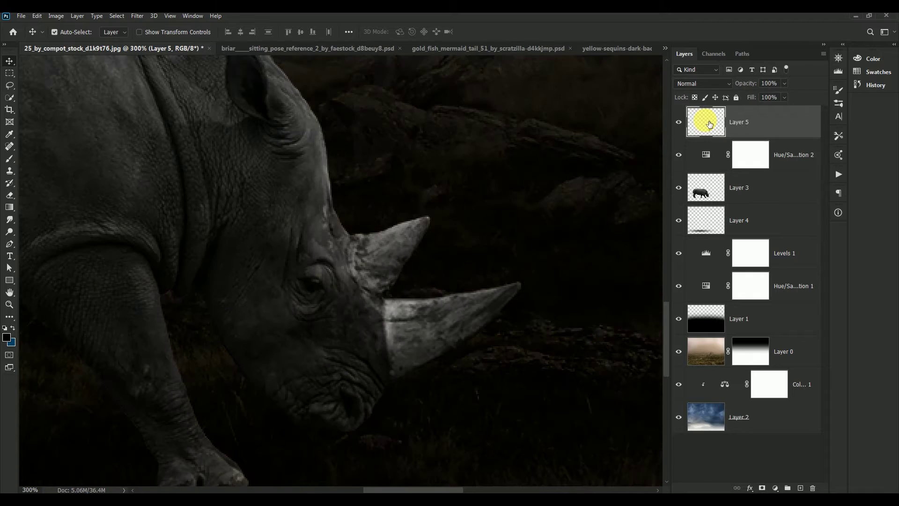
pyautogui.click(709, 168)
pyautogui.keyDown('alt'); pyautogui.click(707, 174); pyautogui.keyUp('alt')
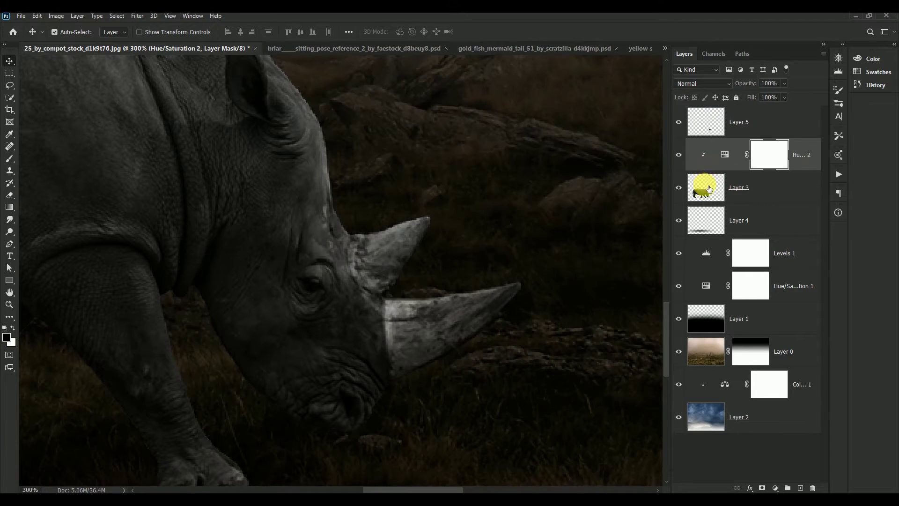
pyautogui.click(707, 191)
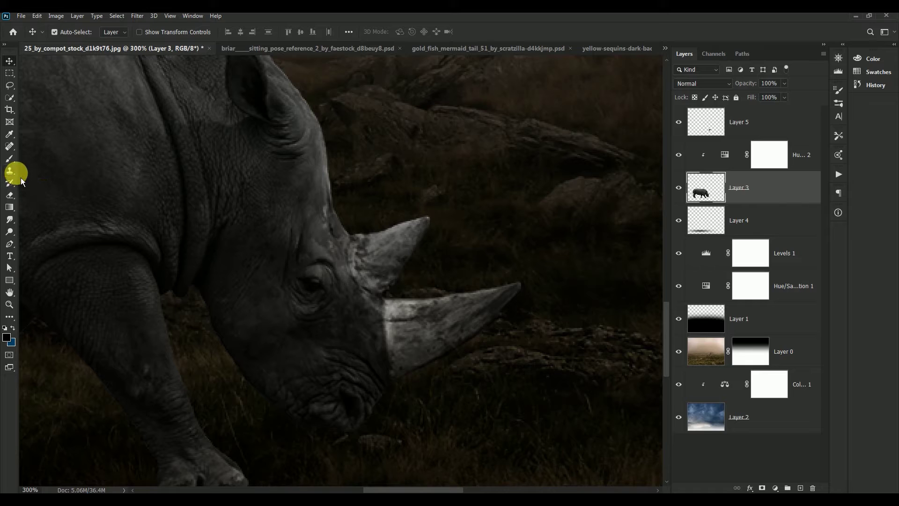
# Step: Trace the rear upper horn's outline with the Pen tool
pyautogui.click(9, 244)
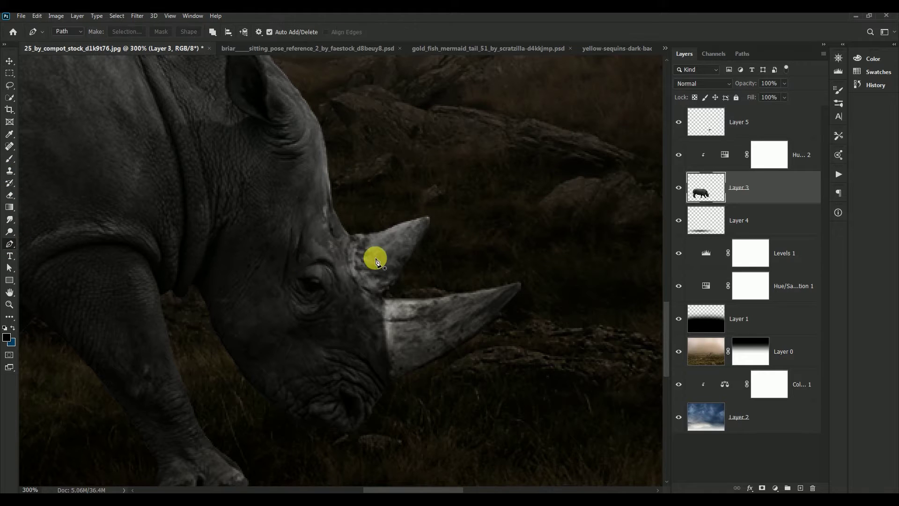
pyautogui.click(352, 235)
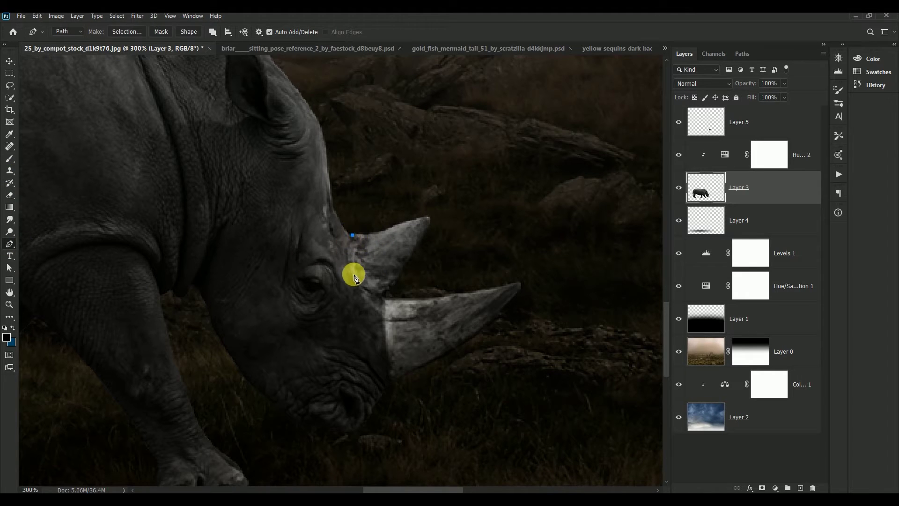
pyautogui.moveTo(377, 295)
pyautogui.mouseDown()
pyautogui.moveTo(395, 293)
pyautogui.moveTo(389, 296)
pyautogui.mouseUp()
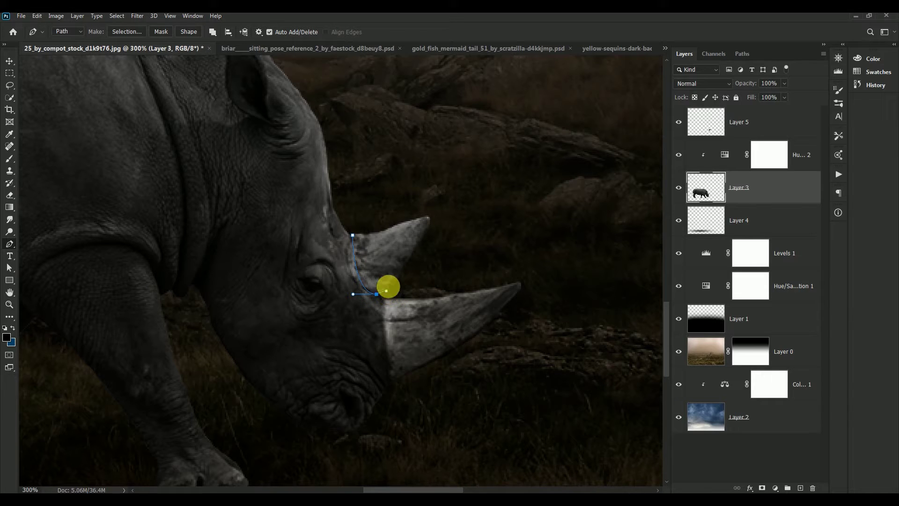
pyautogui.moveTo(409, 257); pyautogui.dragTo(416, 243)
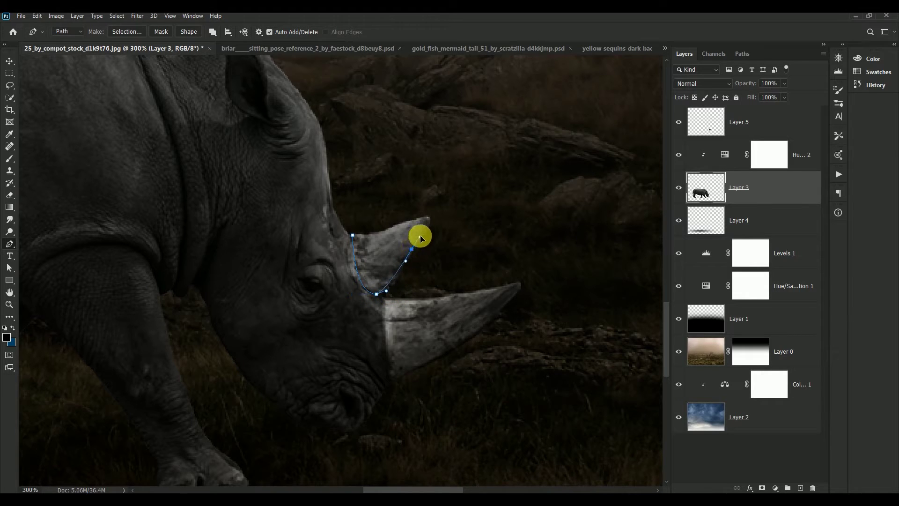
pyautogui.click(406, 260)
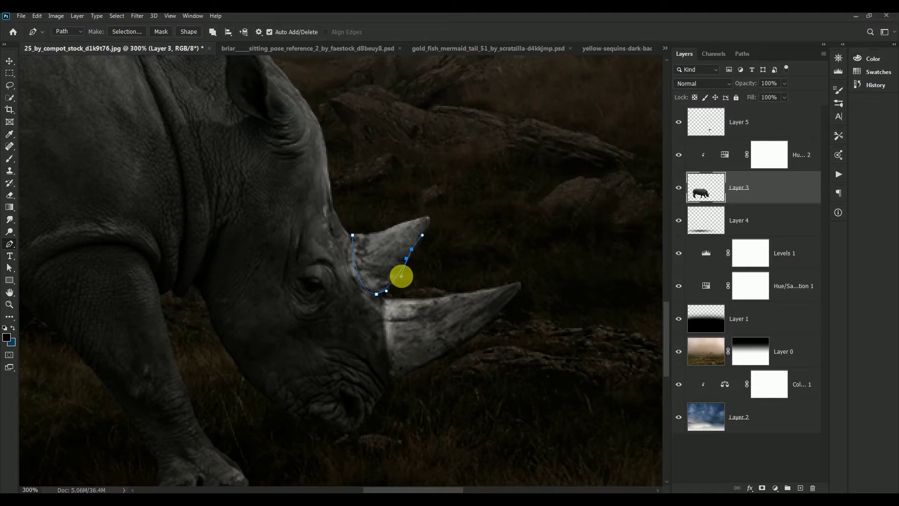
pyautogui.moveTo(429, 215); pyautogui.dragTo(420, 216)
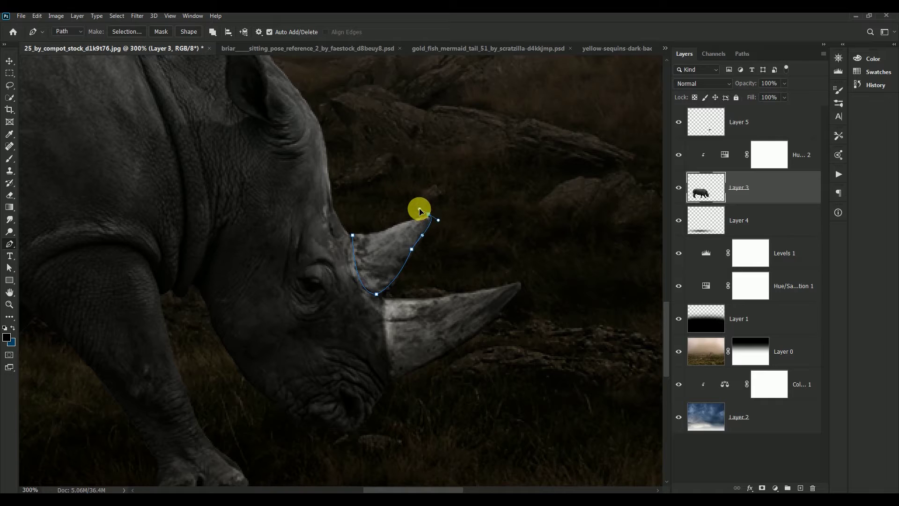
pyautogui.moveTo(419, 219); pyautogui.dragTo(362, 237)
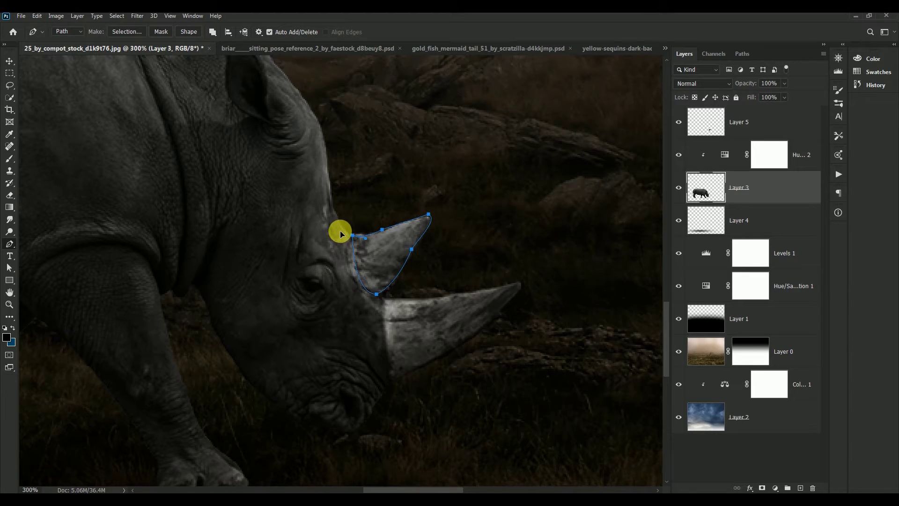
pyautogui.moveTo(340, 239)
pyautogui.mouseDown()
pyautogui.moveTo(367, 239)
pyautogui.moveTo(356, 242)
pyautogui.mouseUp()
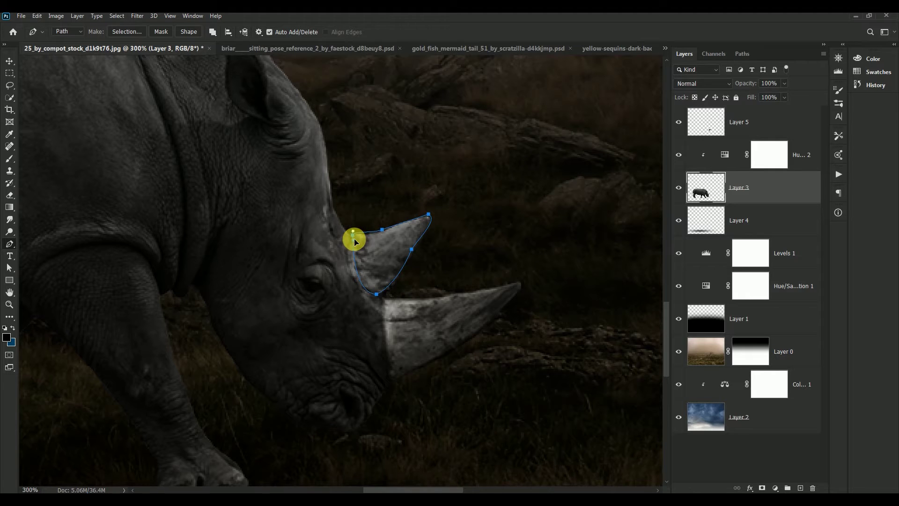
# Step: Convert the horn path to a selection and copy it onto a new Layer 6
pyautogui.rightClick(379, 244)
pyautogui.click(435, 285)
pyautogui.click(509, 165)
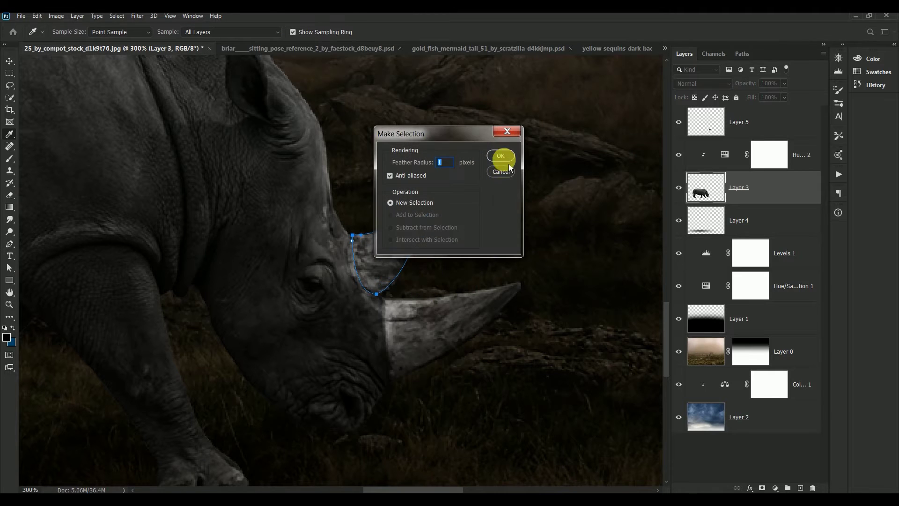
pyautogui.click(10, 97)
pyautogui.rightClick(377, 251)
pyautogui.click(452, 326)
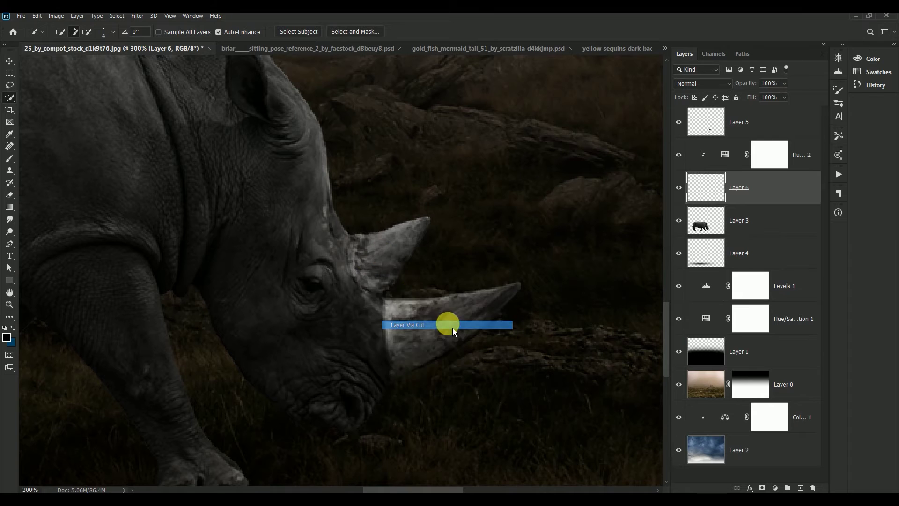
# Step: Move Layer 6 above Hue/Saturation 2 and clip the adjustment to the rhino layer
pyautogui.click(9, 61)
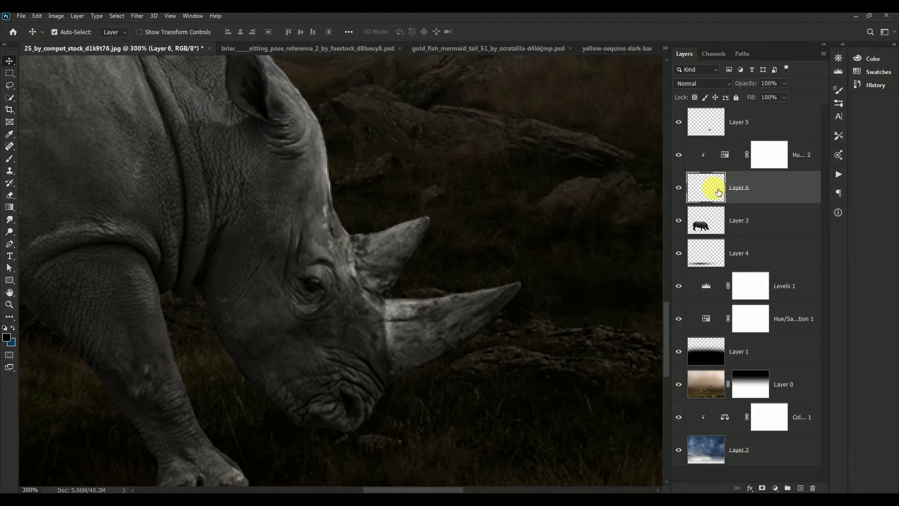
pyautogui.moveTo(718, 192); pyautogui.dragTo(710, 136)
pyautogui.click(709, 196)
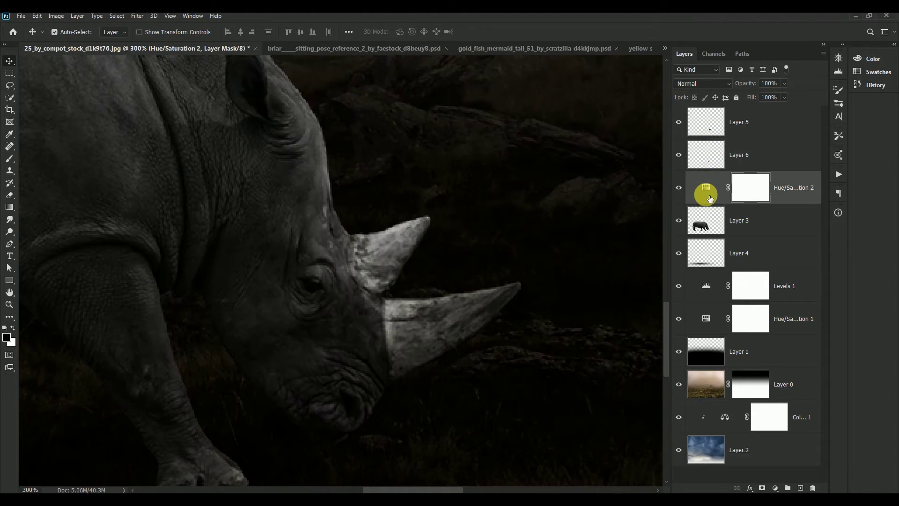
pyautogui.keyDown('alt'); pyautogui.click(707, 207); pyautogui.keyUp('alt')
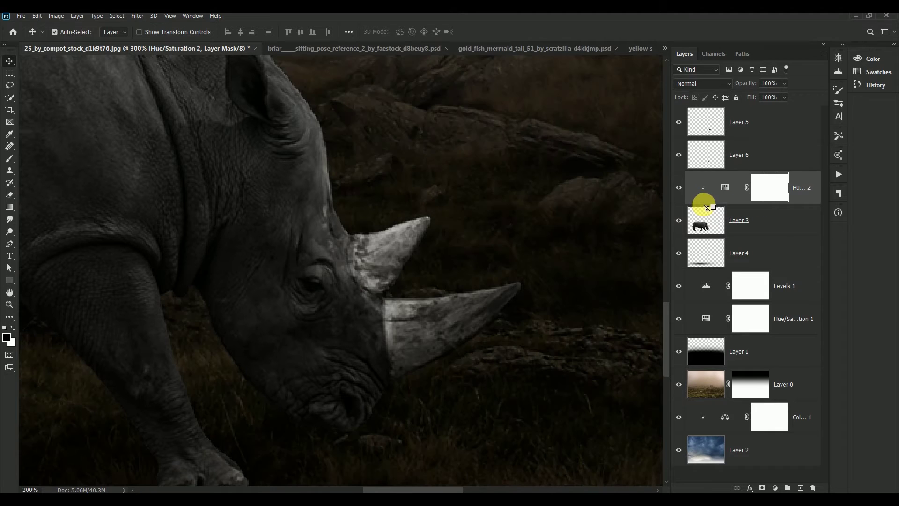
# Step: Hide both horn layers and erase the stray stick remnant from Layer 3
pyautogui.click(680, 123)
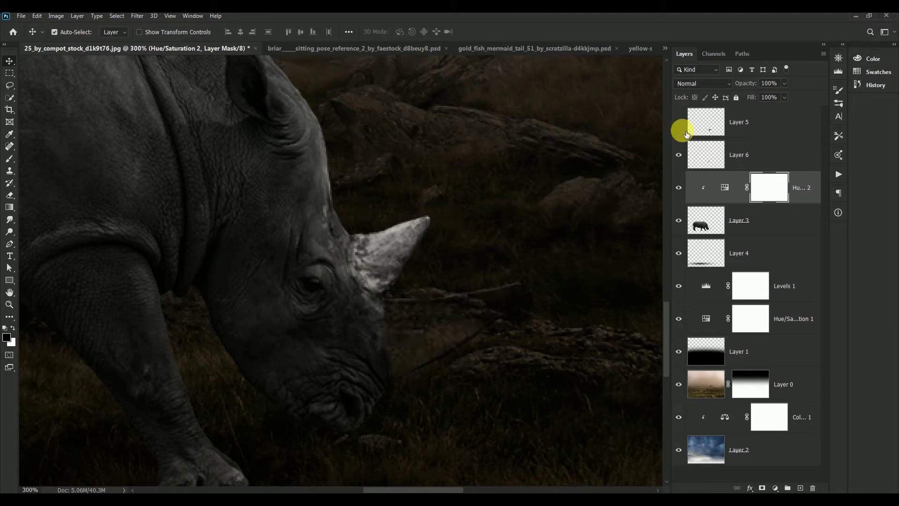
pyautogui.click(679, 155)
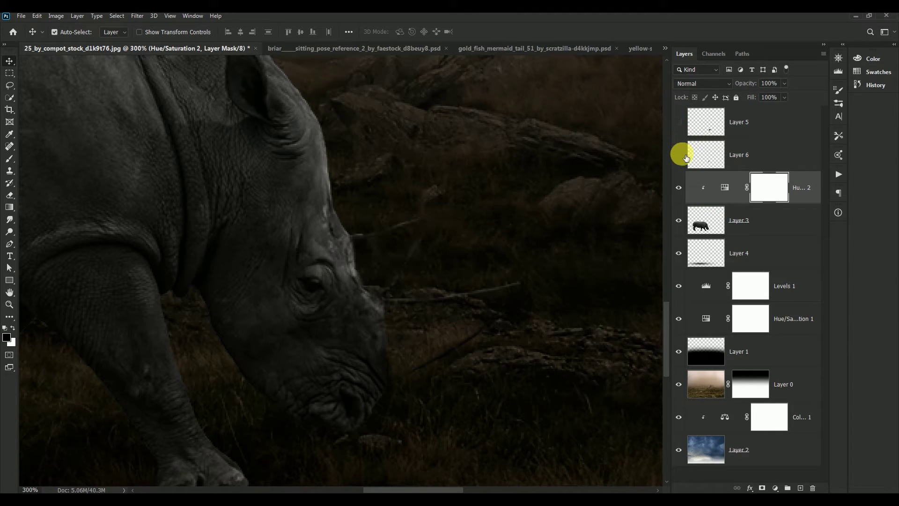
pyautogui.click(698, 220)
pyautogui.click(9, 195)
pyautogui.moveTo(539, 309)
pyautogui.mouseDown()
pyautogui.moveTo(434, 314)
pyautogui.moveTo(528, 323)
pyautogui.moveTo(427, 398)
pyautogui.moveTo(443, 231)
pyautogui.moveTo(383, 243)
pyautogui.moveTo(389, 251)
pyautogui.moveTo(379, 240)
pyautogui.moveTo(398, 256)
pyautogui.moveTo(417, 301)
pyautogui.mouseUp()
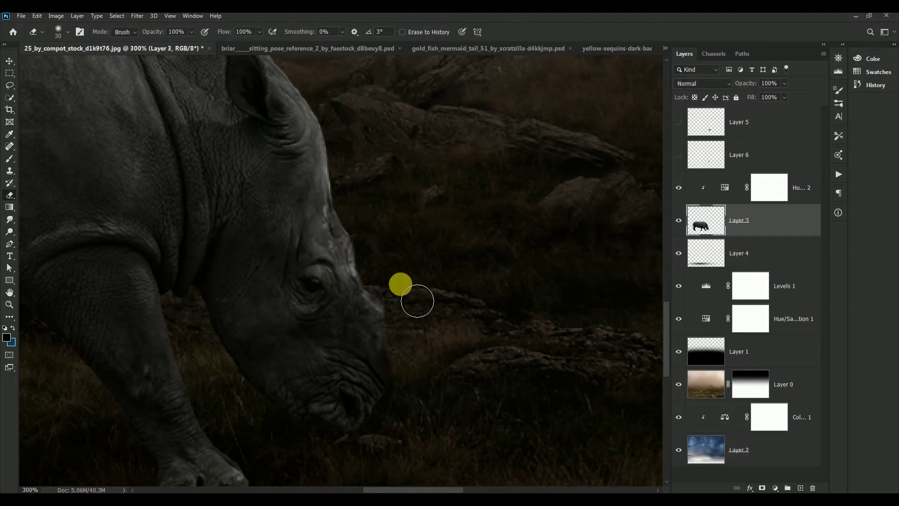
pyautogui.click(707, 163)
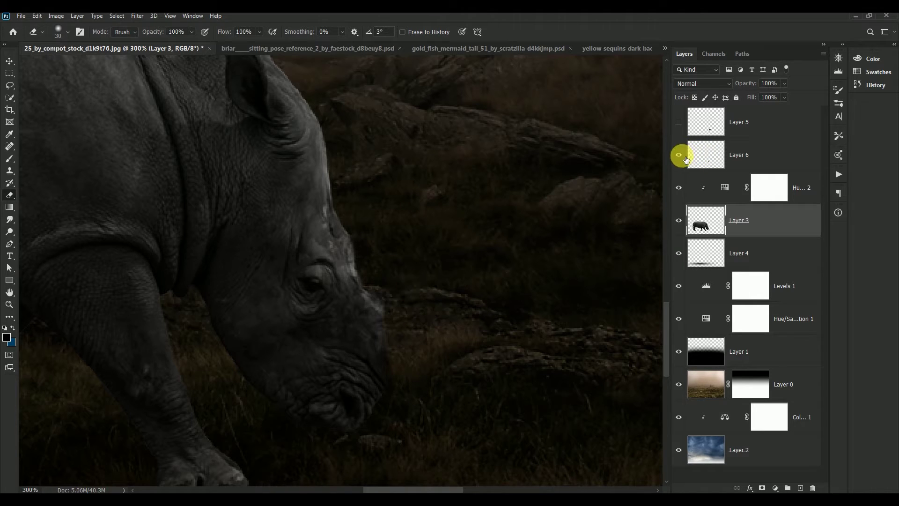
# Step: Show Layers 5 and 6 again and merge them into one layer with Ctrl+E
pyautogui.moveTo(686, 159); pyautogui.dragTo(679, 121)
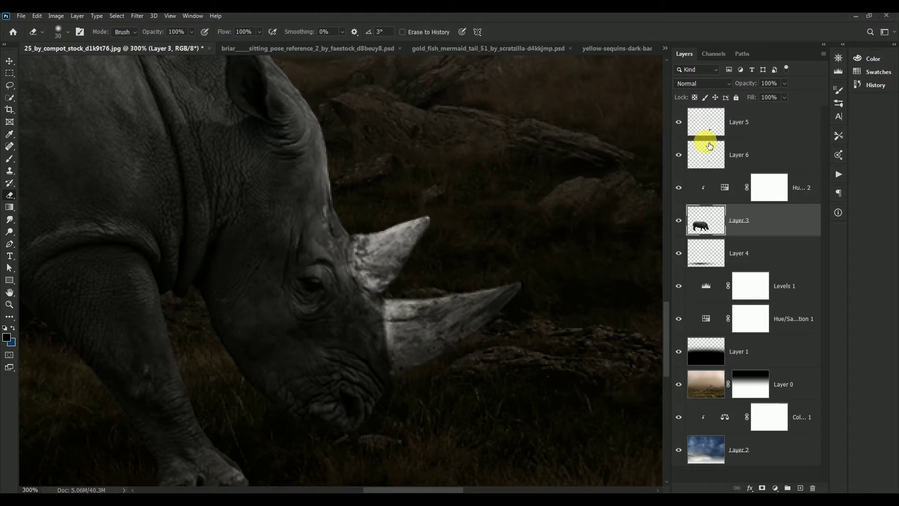
pyautogui.click(709, 146)
pyautogui.keyDown('shift'); pyautogui.click(698, 125); pyautogui.keyUp('shift')
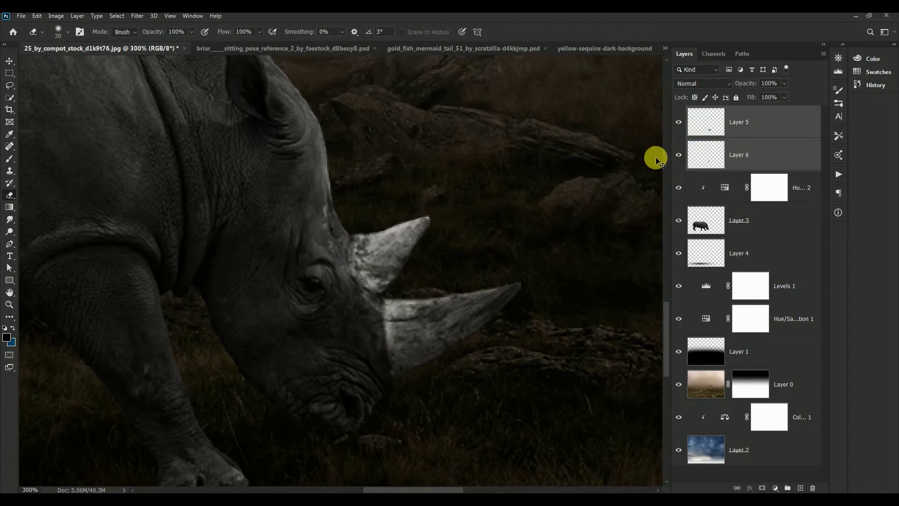
pyautogui.hotkey('ctrl', 'e')
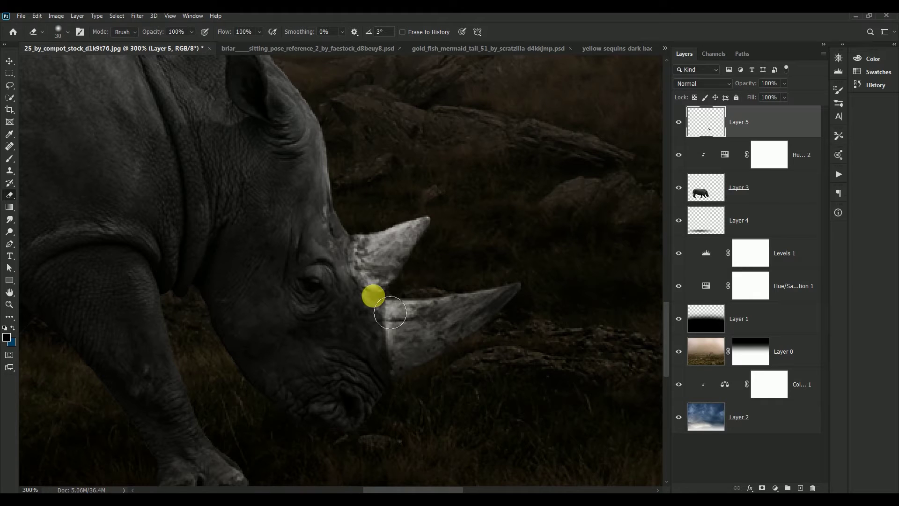
pyautogui.click(9, 61)
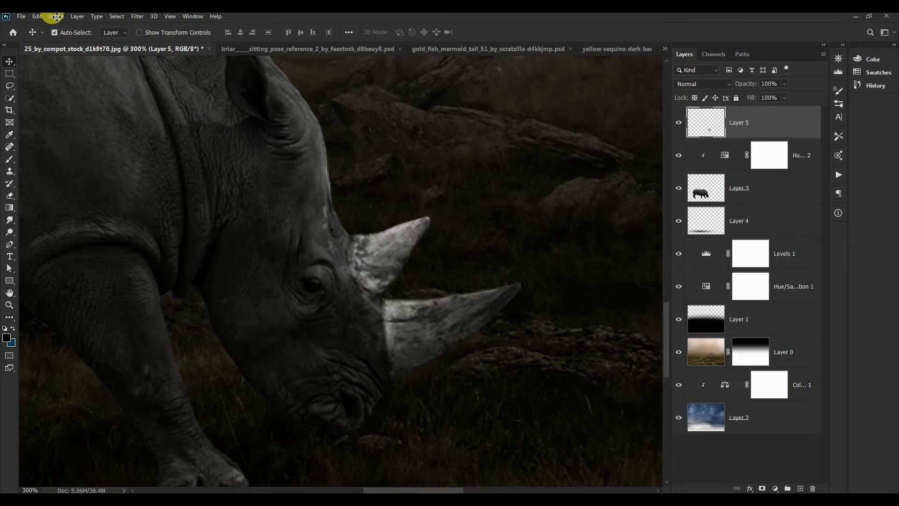
# Step: Invert horn Layer 5 to white and give it a blue Outer Glow of 14 px
pyautogui.click(56, 17)
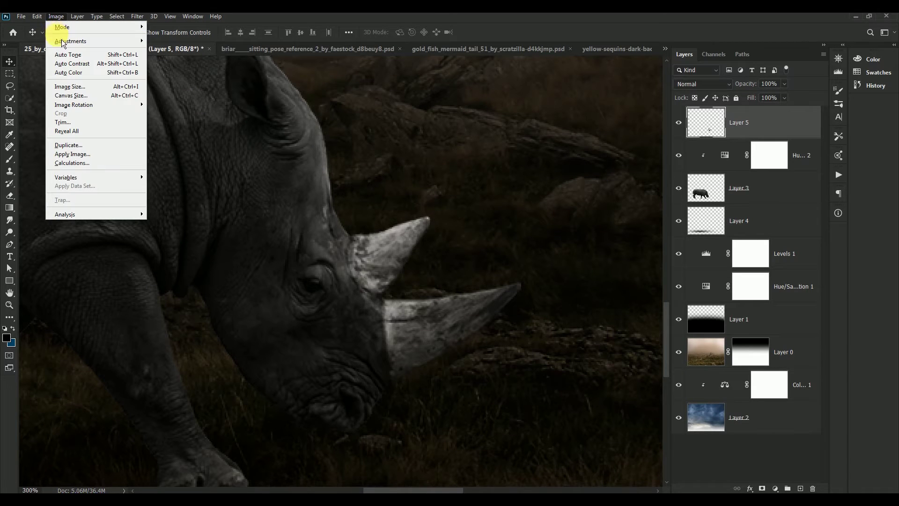
pyautogui.moveTo(70, 41)
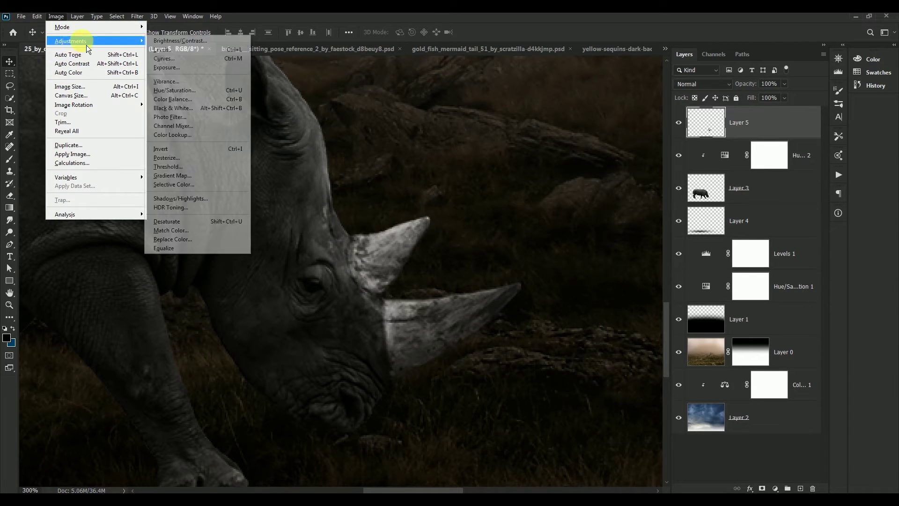
pyautogui.click(162, 148)
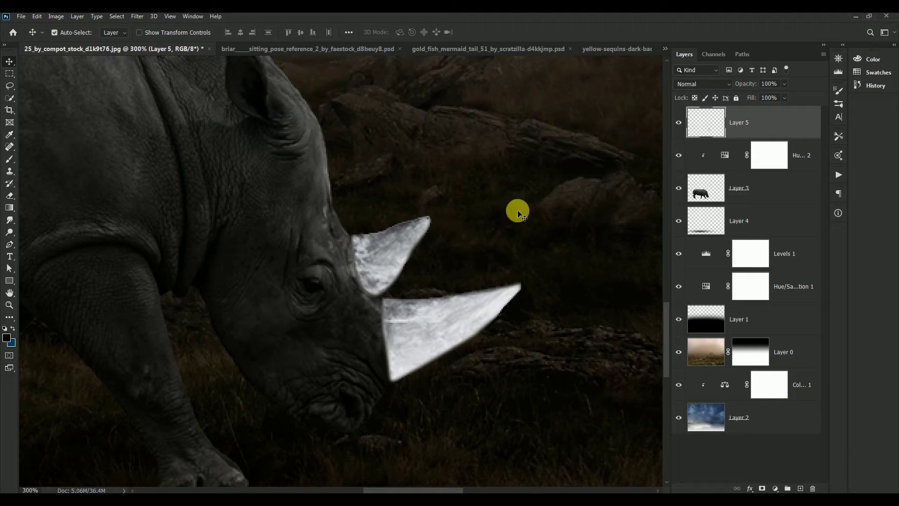
pyautogui.doubleClick(779, 126)
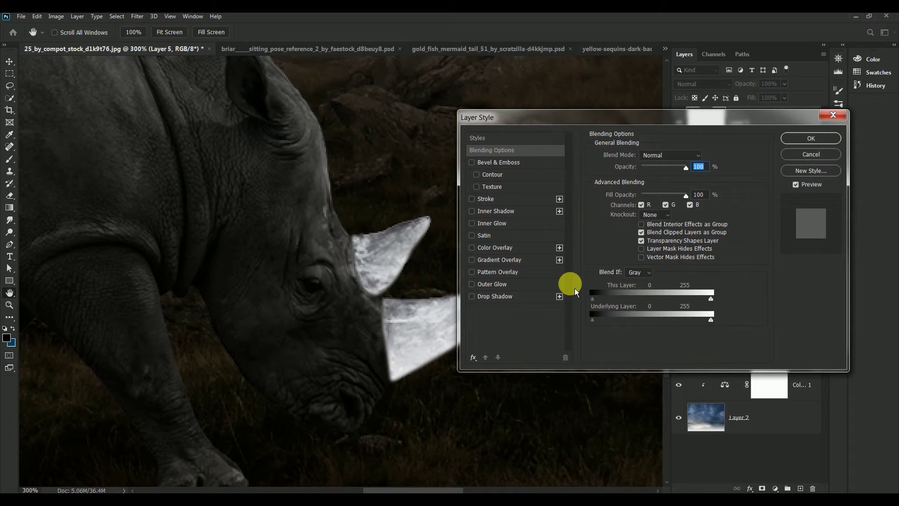
pyautogui.click(502, 290)
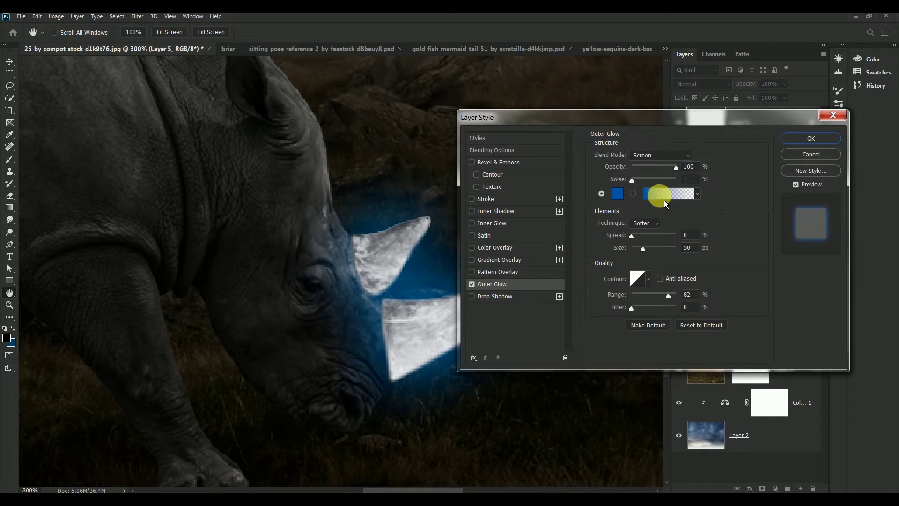
pyautogui.click(614, 196)
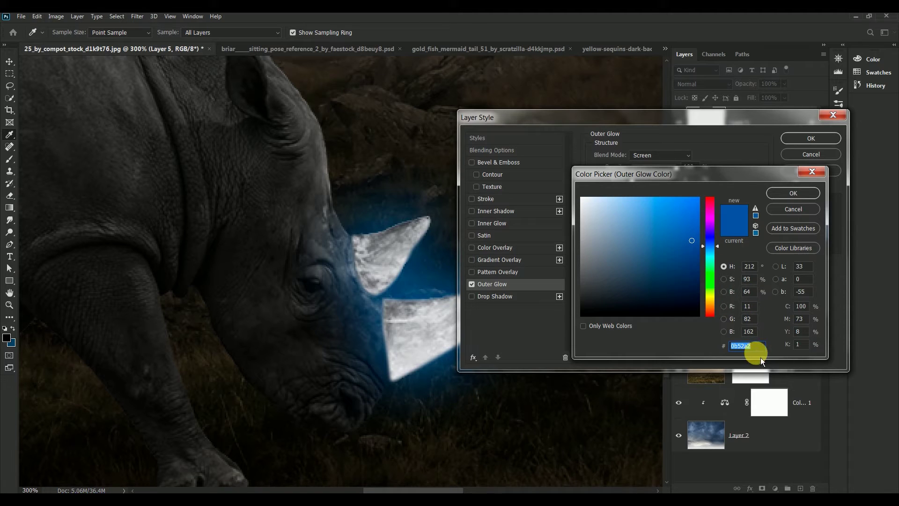
pyautogui.click(803, 196)
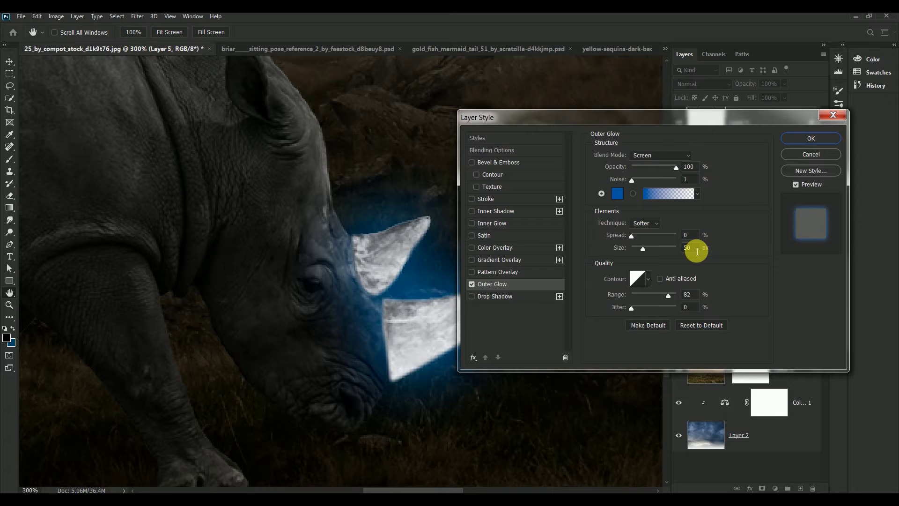
pyautogui.doubleClick(697, 251)
pyautogui.write('1')
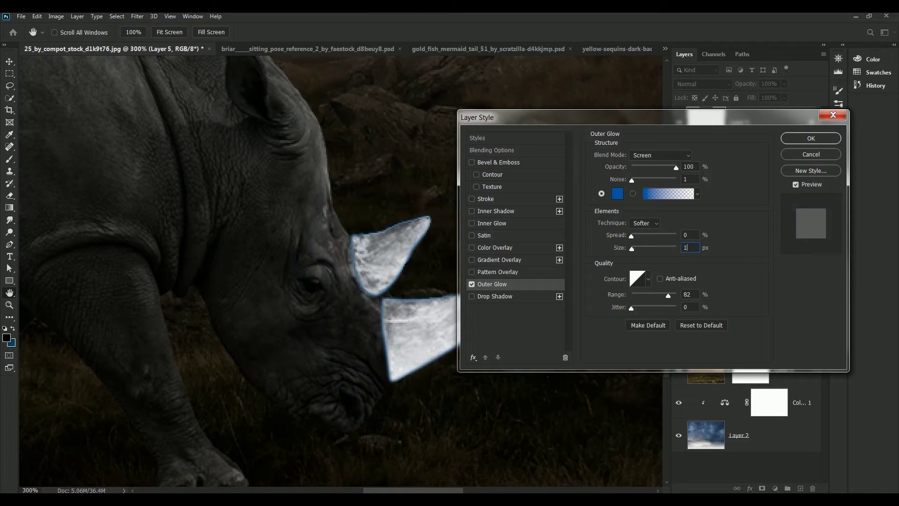
pyautogui.write('4')
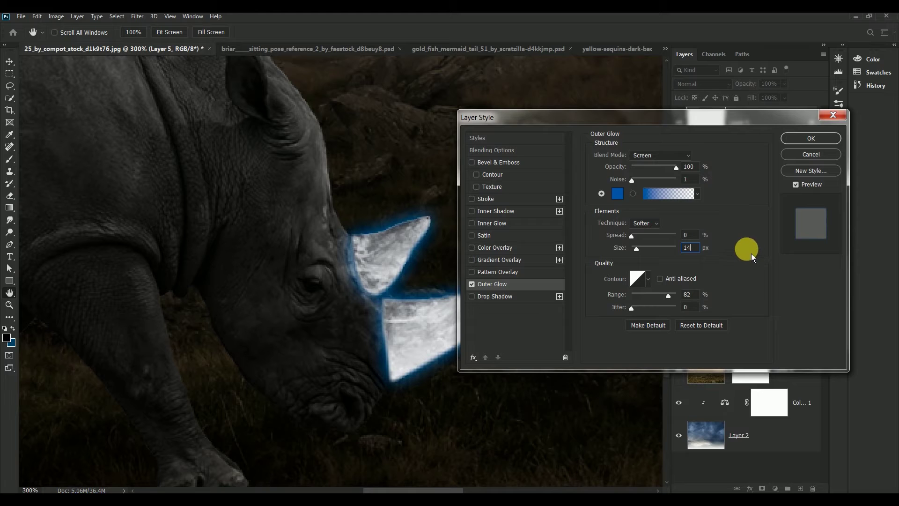
pyautogui.click(802, 140)
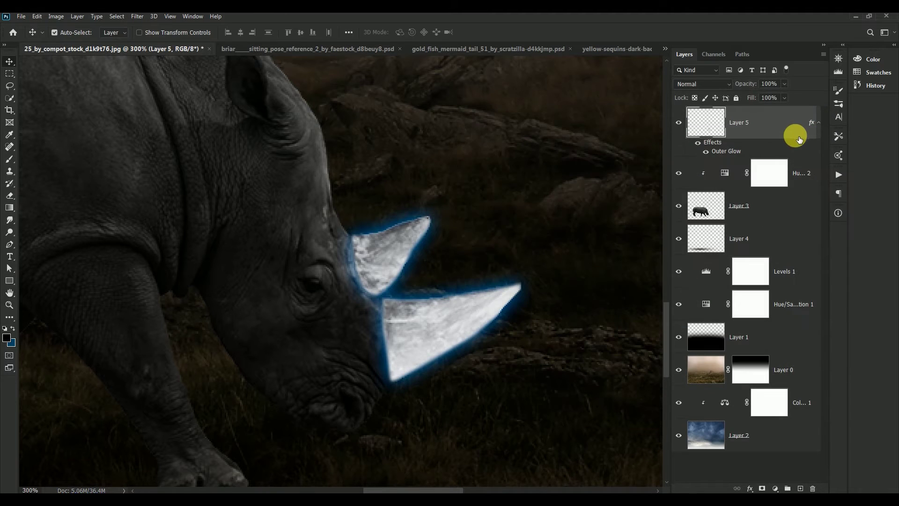
# Step: Add Color Balance 2 clipped to horn Layer 5, with midtones -75, -44, +15
pyautogui.click(819, 123)
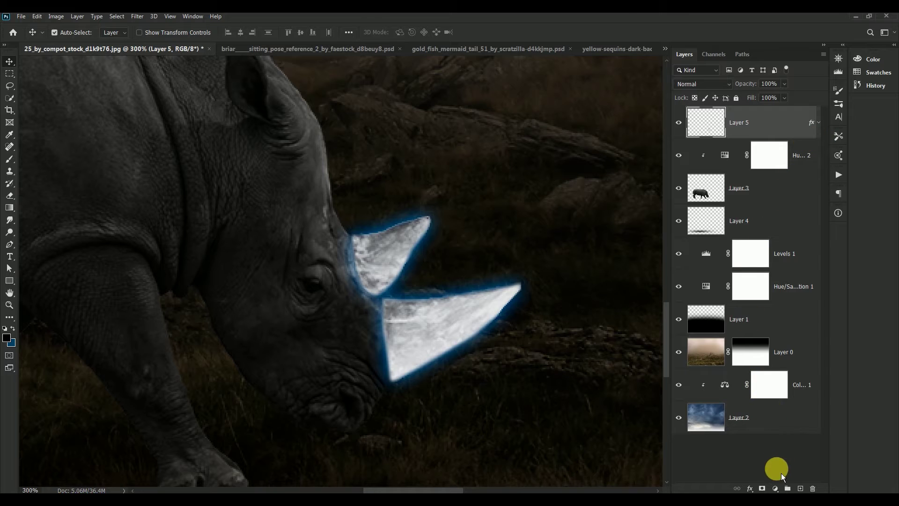
pyautogui.click(777, 488)
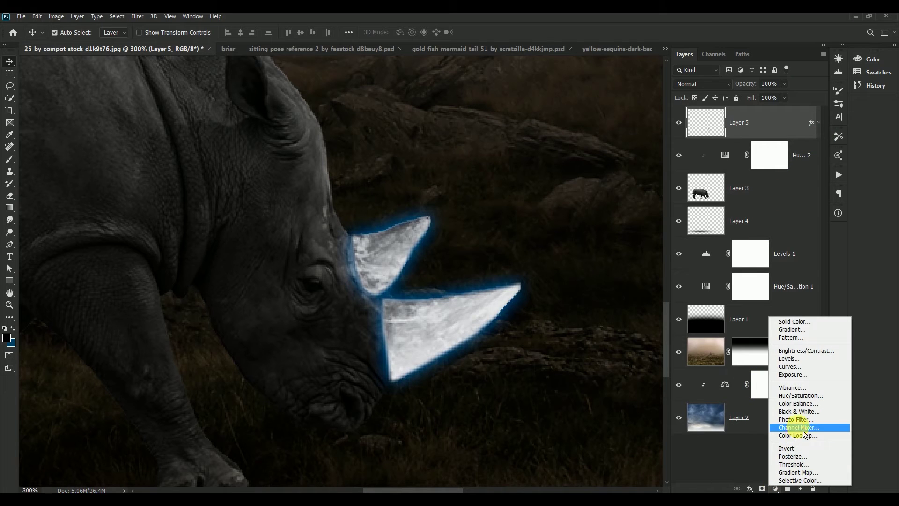
pyautogui.click(802, 403)
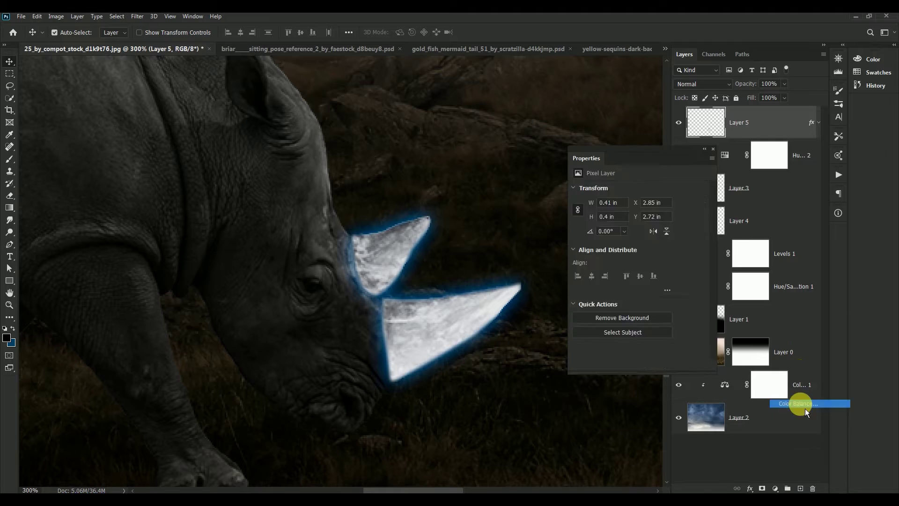
pyautogui.click(648, 366)
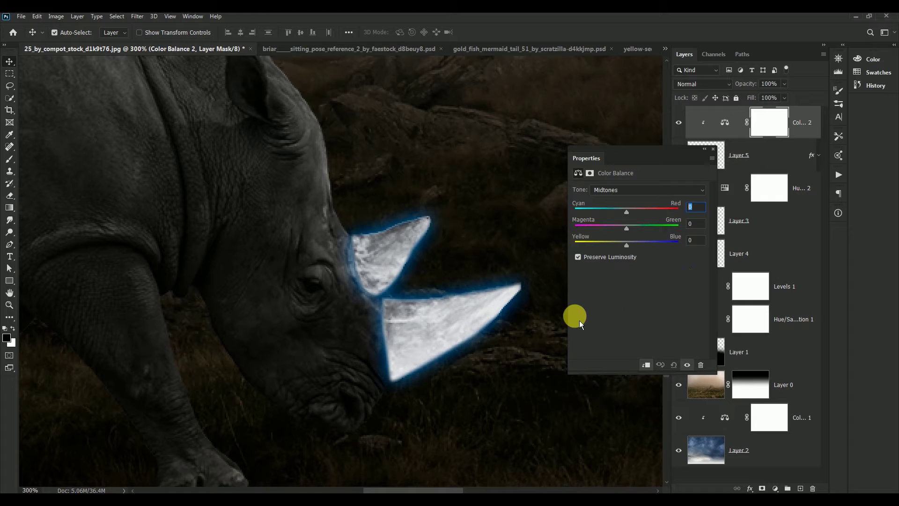
pyautogui.write('75')
pyautogui.press('Tab')
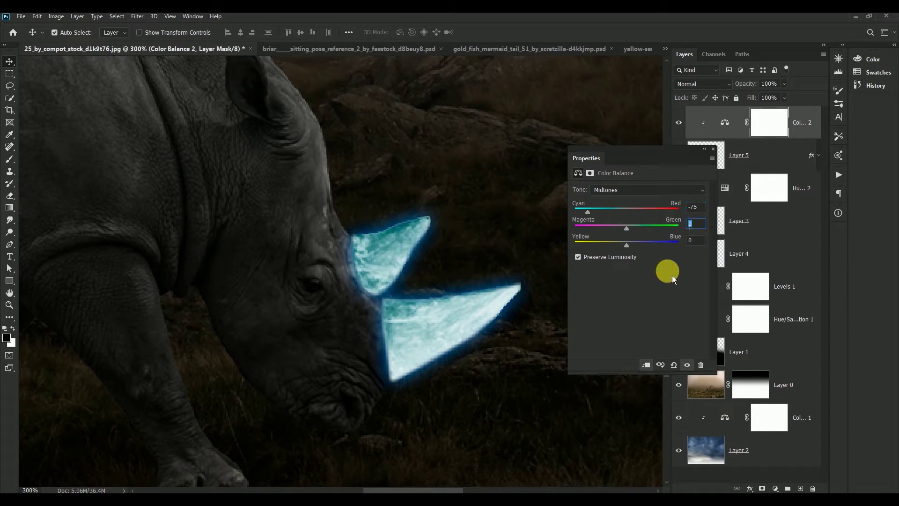
pyautogui.write('-44')
pyautogui.press('Tab')
pyautogui.write('+15')
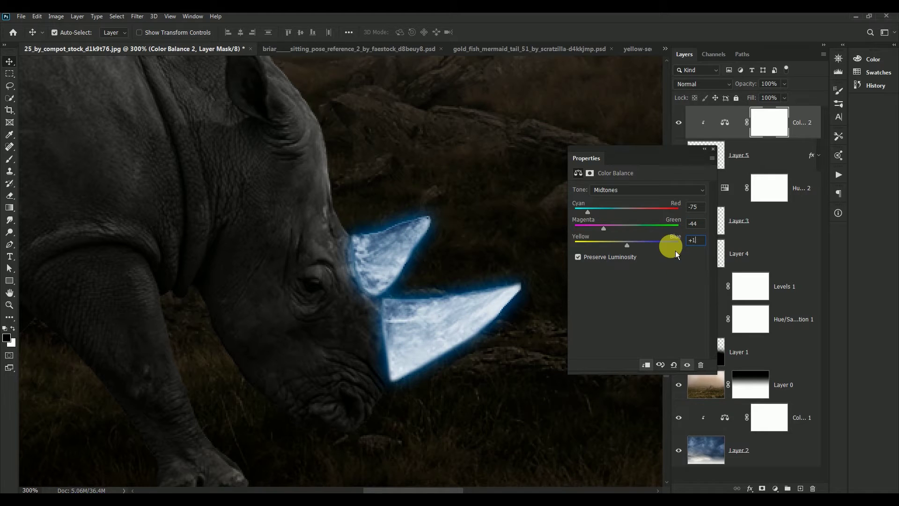
pyautogui.click(714, 150)
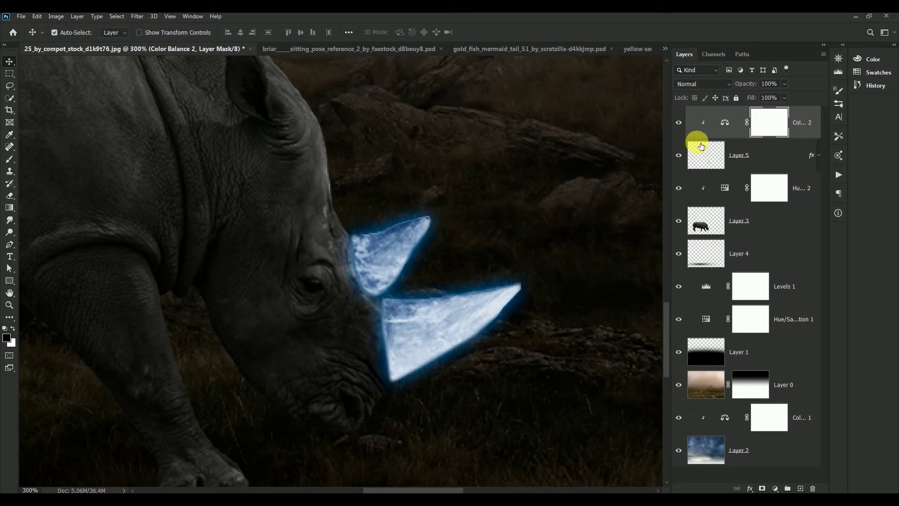
# Step: Compare the horns with the tint toggled, then zoom in on the rhino and target Layer 3
pyautogui.click(678, 122)
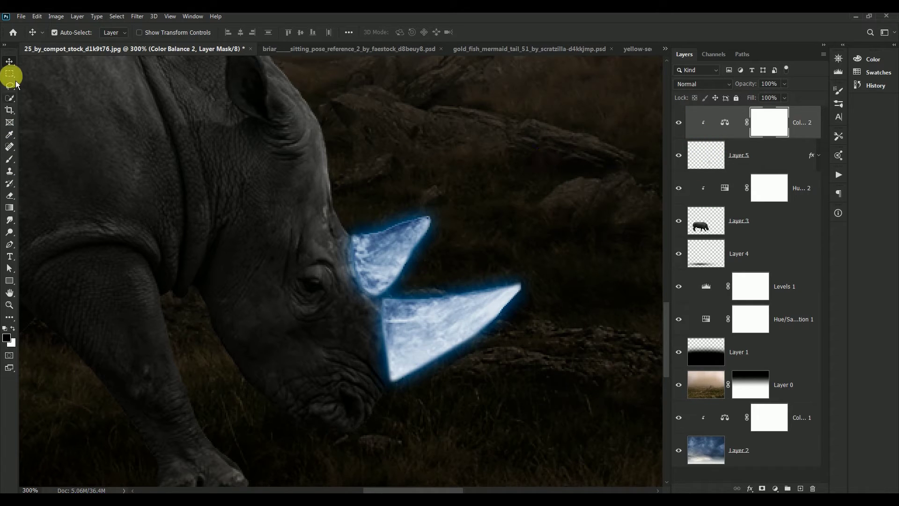
pyautogui.hotkey('ctrl', '0')
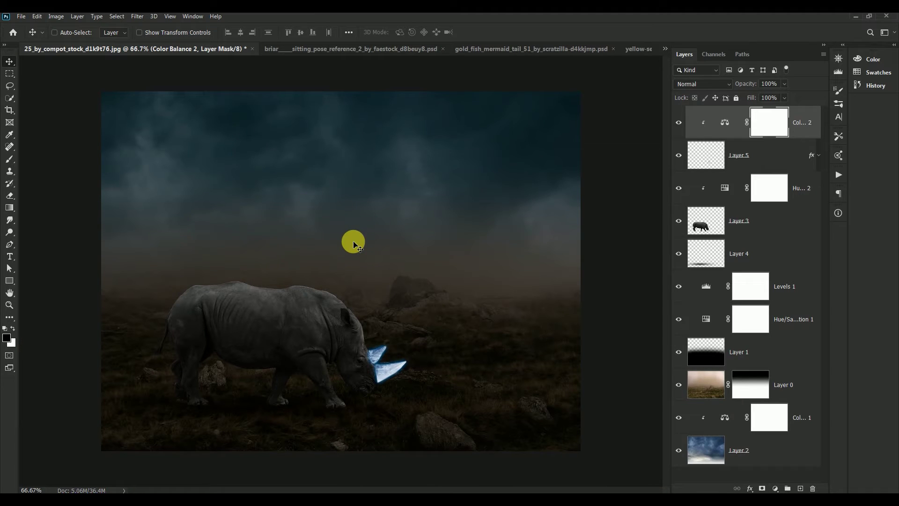
pyautogui.hotkey('ctrl', '+')
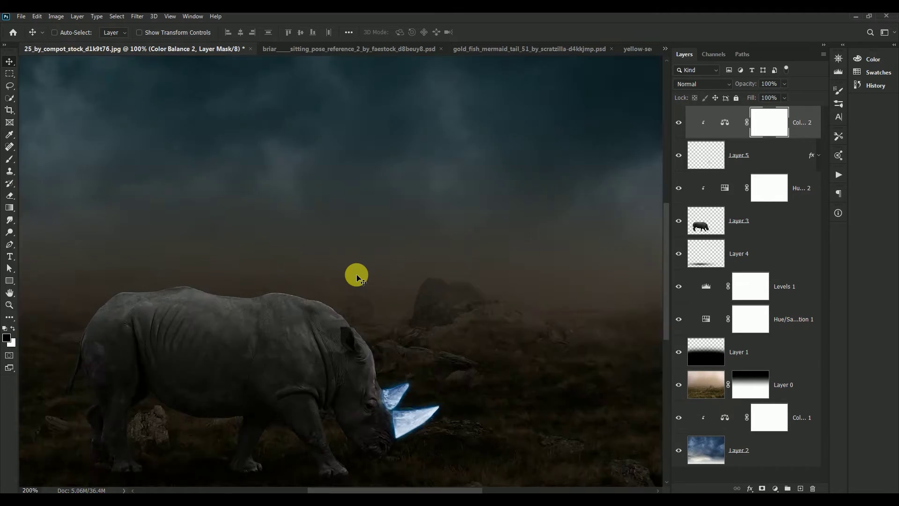
pyautogui.hotkey('ctrl', '+')
pyautogui.moveTo(295, 287); pyautogui.dragTo(388, 150)
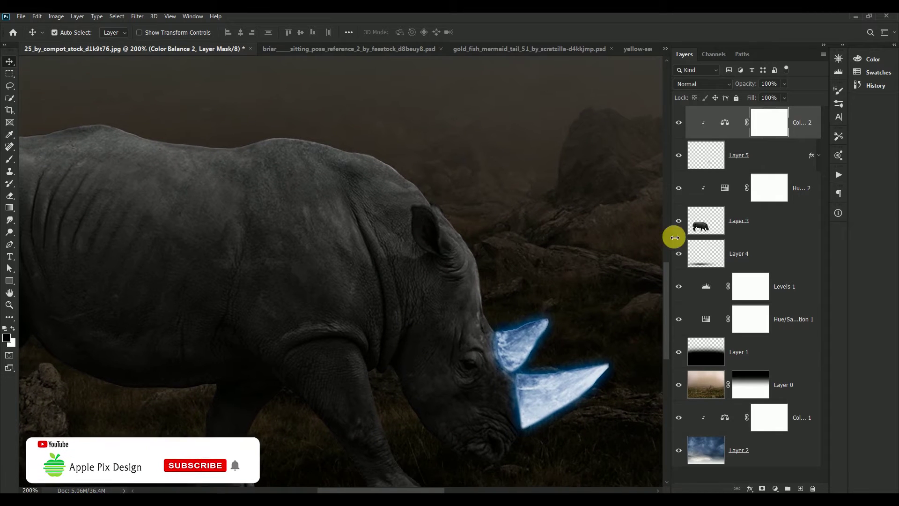
pyautogui.click(702, 221)
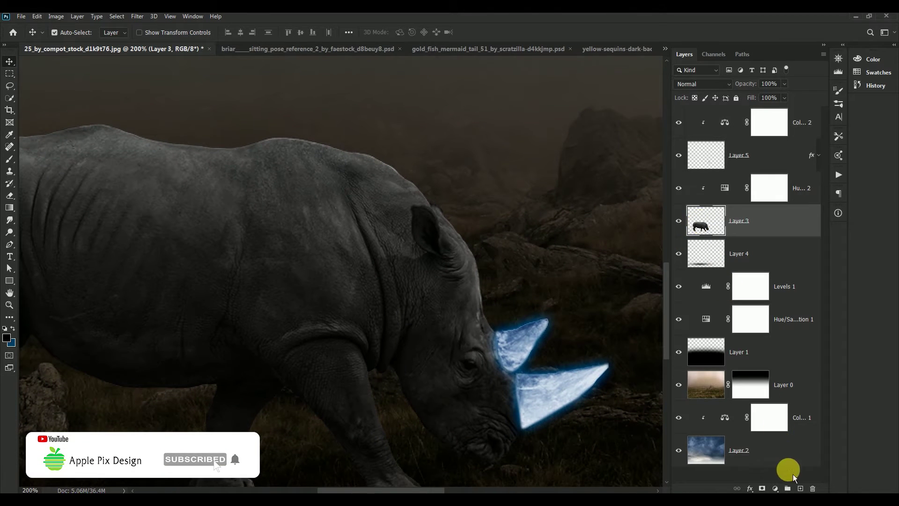
# Step: Add a layer clipped to the rhino, filled with 50% Gray and set to Overlay
pyautogui.click(800, 488)
pyautogui.hotkey('ctrl', 'alt', 'g')
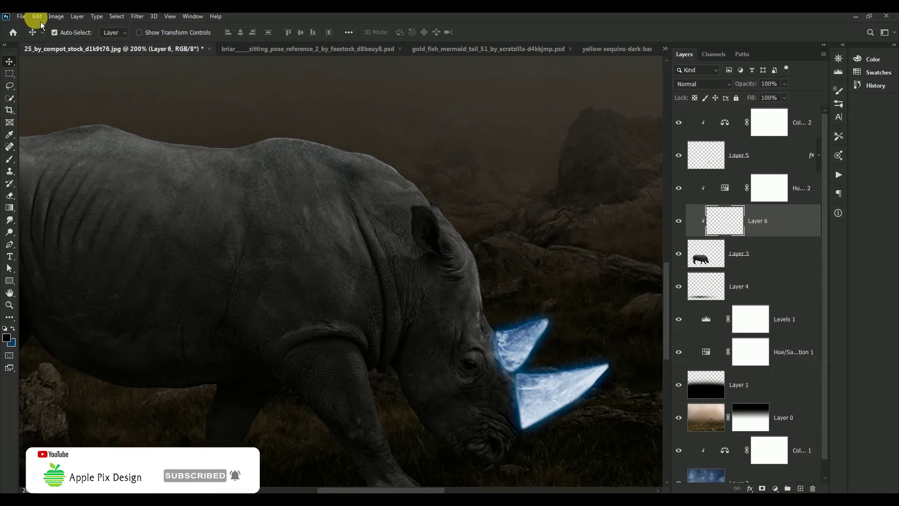
pyautogui.click(37, 17)
pyautogui.click(84, 163)
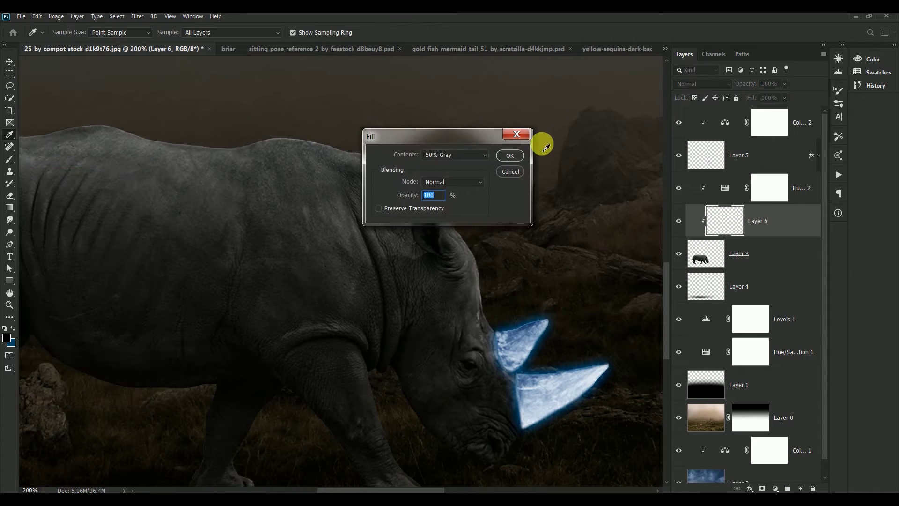
pyautogui.click(510, 155)
pyautogui.click(724, 90)
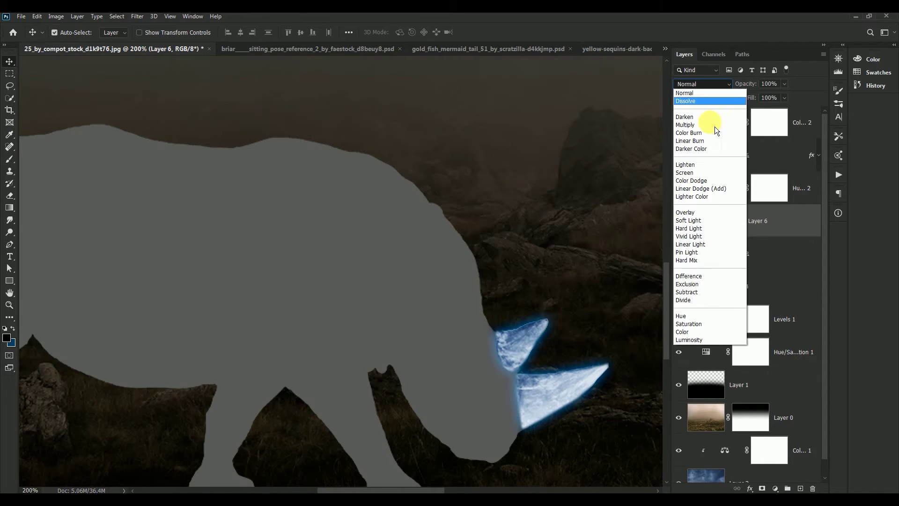
pyautogui.click(715, 214)
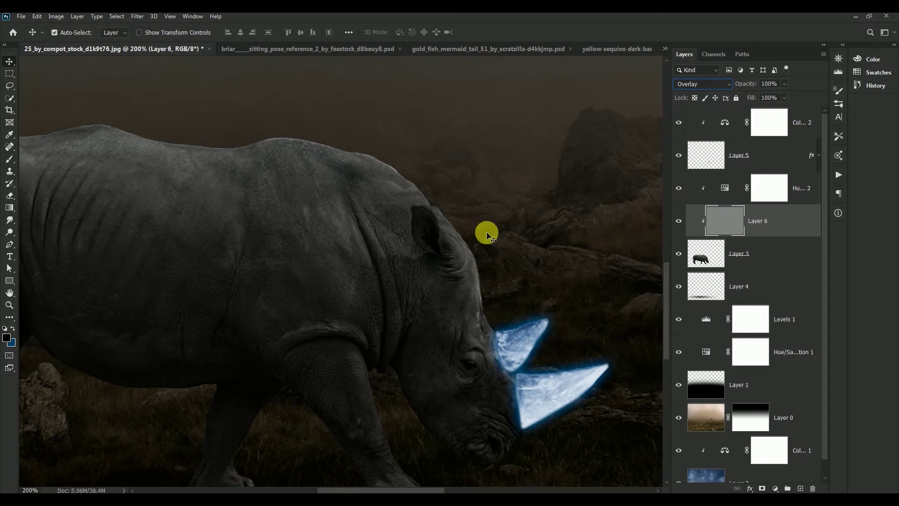
# Step: Burn the rhino's back, shoulder, ribs and neck with a 150 px brush
pyautogui.rightClick(14, 240)
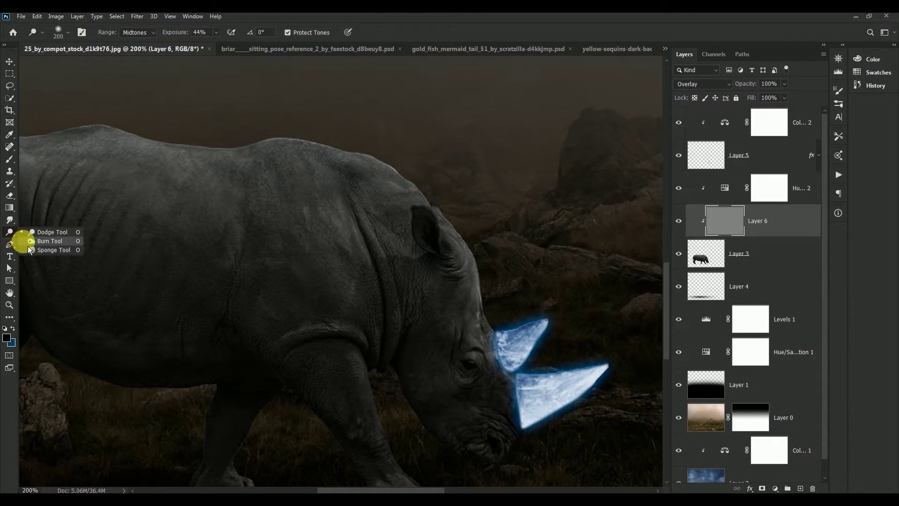
pyautogui.click(44, 238)
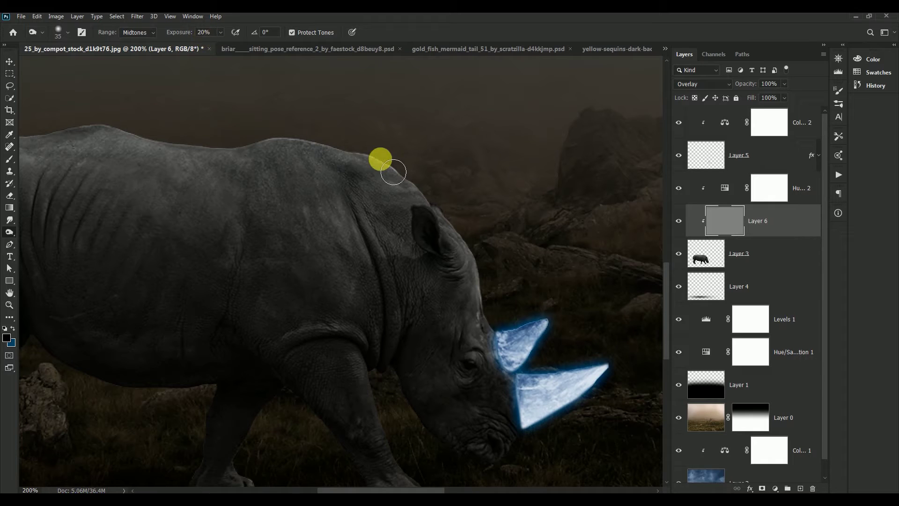
pyautogui.press(']')
pyautogui.press(']')
pyautogui.press(']')
pyautogui.press(']')
pyautogui.press(']')
pyautogui.press(']')
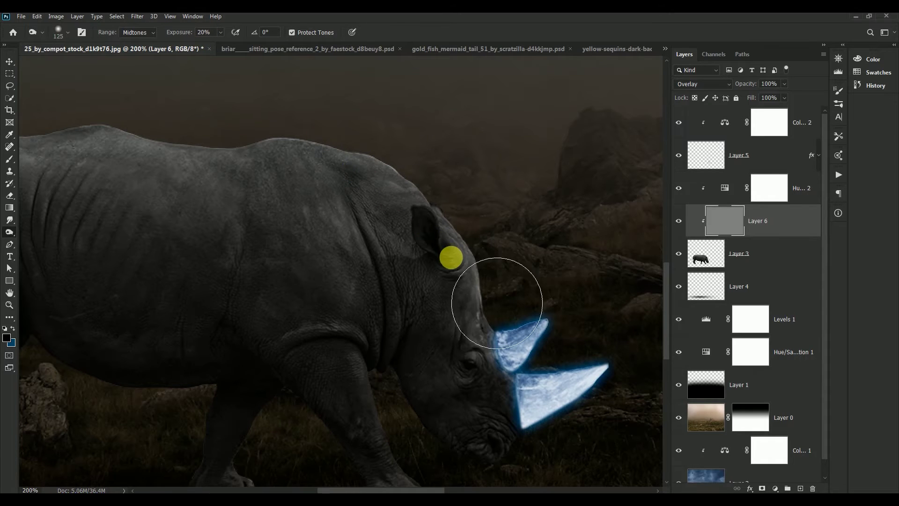
pyautogui.press(']')
pyautogui.moveTo(470, 251)
pyautogui.mouseDown()
pyautogui.moveTo(346, 205)
pyautogui.moveTo(184, 199)
pyautogui.moveTo(367, 202)
pyautogui.moveTo(406, 261)
pyautogui.moveTo(361, 267)
pyautogui.moveTo(389, 329)
pyautogui.moveTo(467, 330)
pyautogui.moveTo(397, 293)
pyautogui.moveTo(547, 296)
pyautogui.moveTo(437, 217)
pyautogui.moveTo(267, 207)
pyautogui.moveTo(163, 286)
pyautogui.moveTo(150, 337)
pyautogui.moveTo(361, 255)
pyautogui.moveTo(291, 271)
pyautogui.moveTo(506, 335)
pyautogui.moveTo(432, 245)
pyautogui.moveTo(476, 237)
pyautogui.moveTo(211, 211)
pyautogui.moveTo(206, 227)
pyautogui.mouseUp()
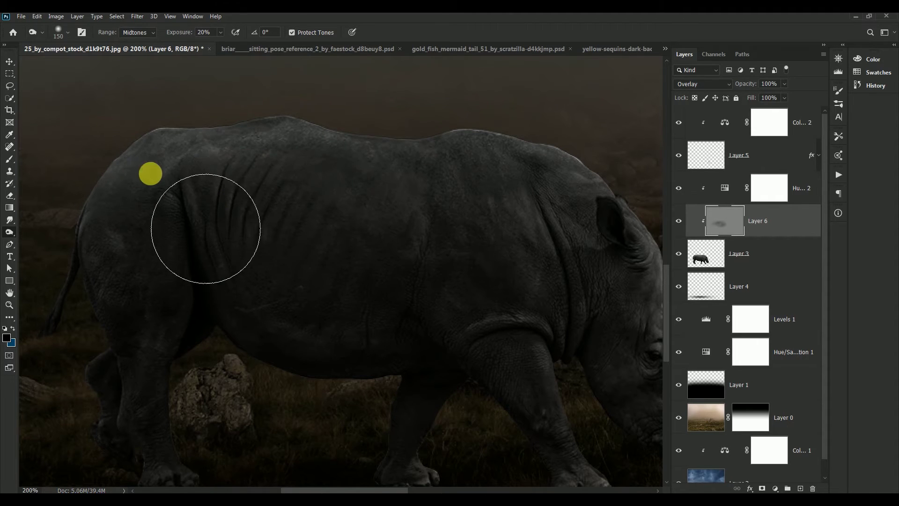
pyautogui.moveTo(332, 202); pyautogui.dragTo(192, 142)
pyautogui.moveTo(350, 179)
pyautogui.mouseDown()
pyautogui.moveTo(349, 199)
pyautogui.moveTo(450, 237)
pyautogui.moveTo(468, 229)
pyautogui.moveTo(471, 303)
pyautogui.moveTo(462, 291)
pyautogui.moveTo(471, 278)
pyautogui.moveTo(414, 274)
pyautogui.mouseUp()
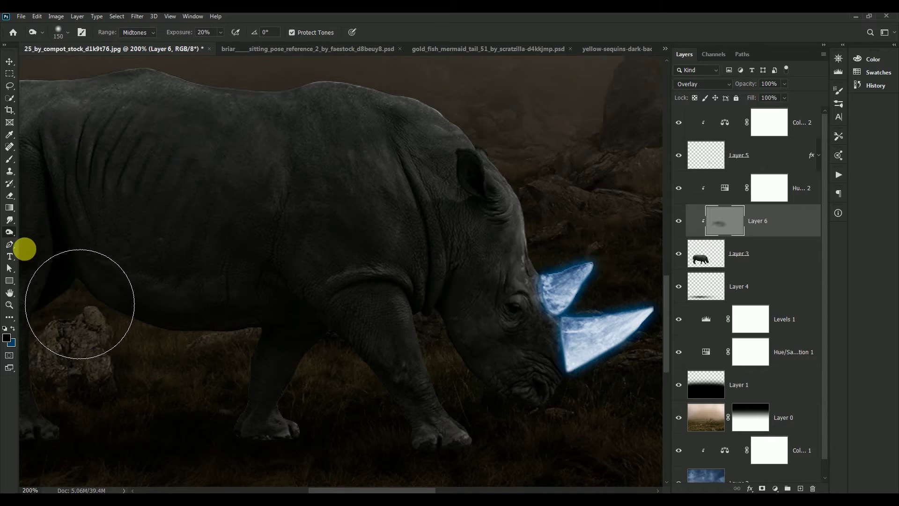
# Step: Dodge the rhino's eye and cheek to brighten its face
pyautogui.moveTo(13, 239); pyautogui.dragTo(44, 233)
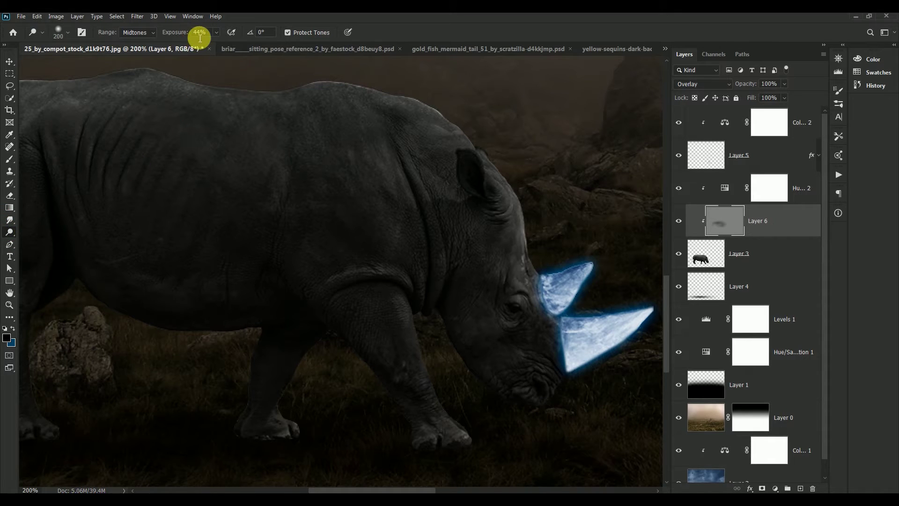
pyautogui.press('[')
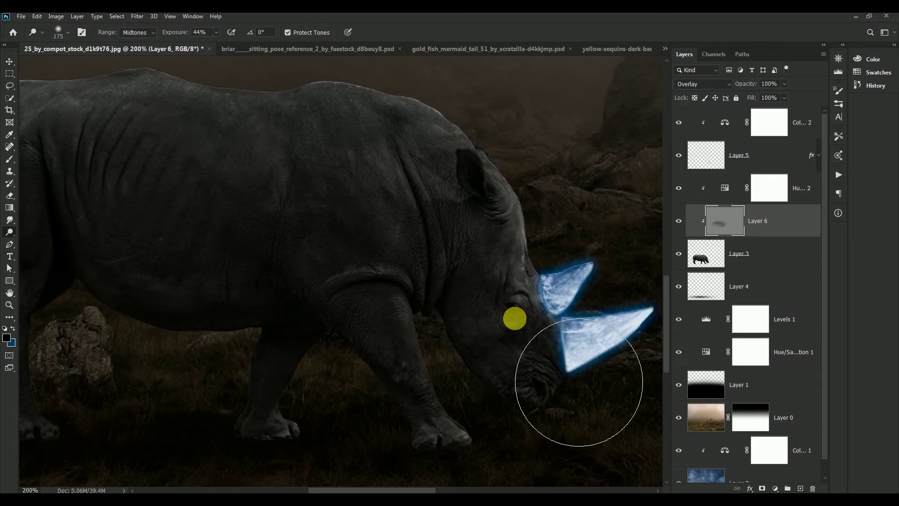
pyautogui.moveTo(514, 319)
pyautogui.mouseDown()
pyautogui.moveTo(524, 333)
pyautogui.moveTo(520, 261)
pyautogui.moveTo(538, 359)
pyautogui.moveTo(510, 285)
pyautogui.moveTo(541, 377)
pyautogui.mouseUp()
pyautogui.press(']')
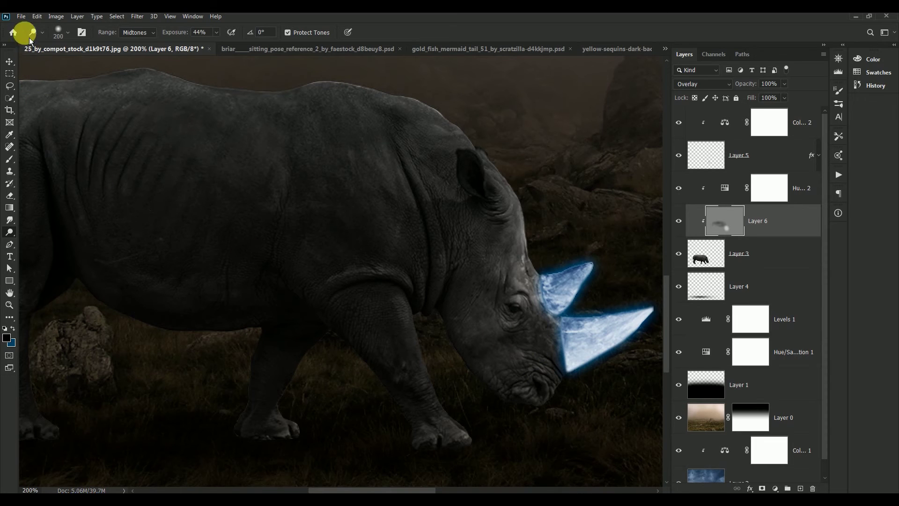
pyautogui.click(14, 65)
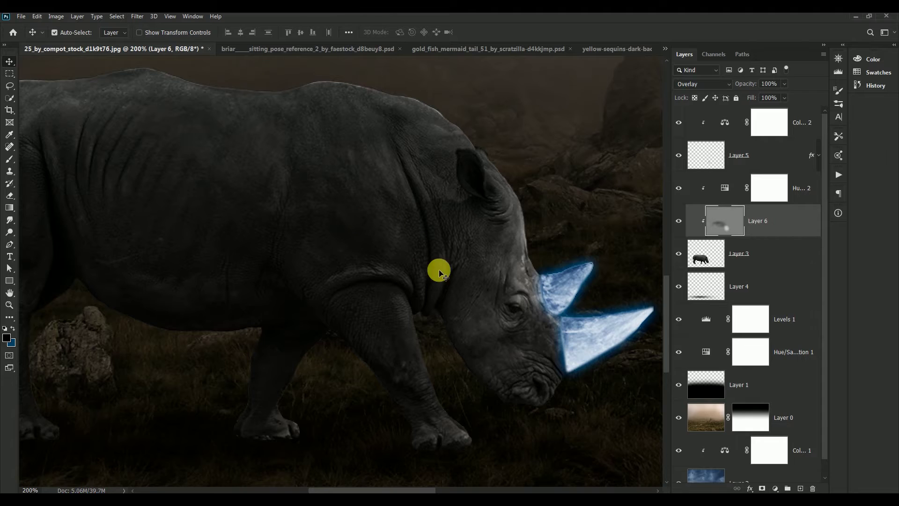
pyautogui.moveTo(455, 255); pyautogui.dragTo(363, 262)
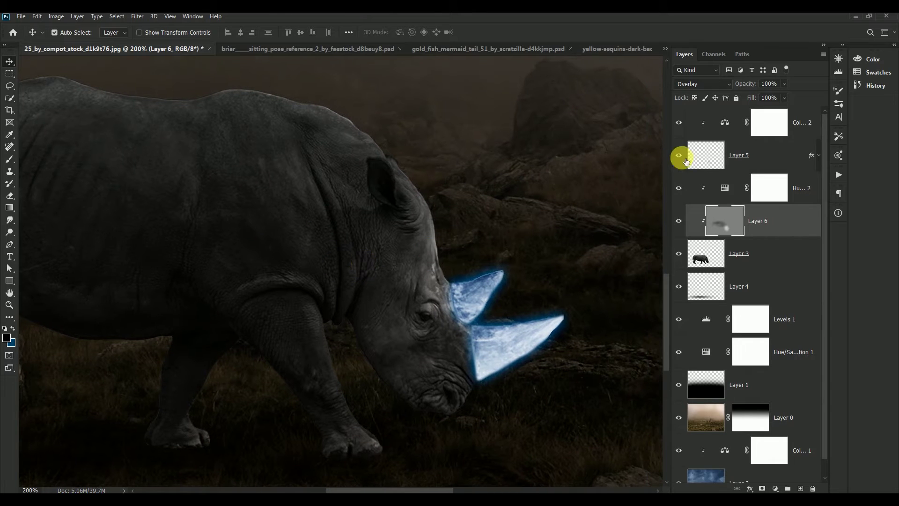
# Step: Add a new top Layer 7 and set up a soft round dark-blue brush
pyautogui.click(716, 124)
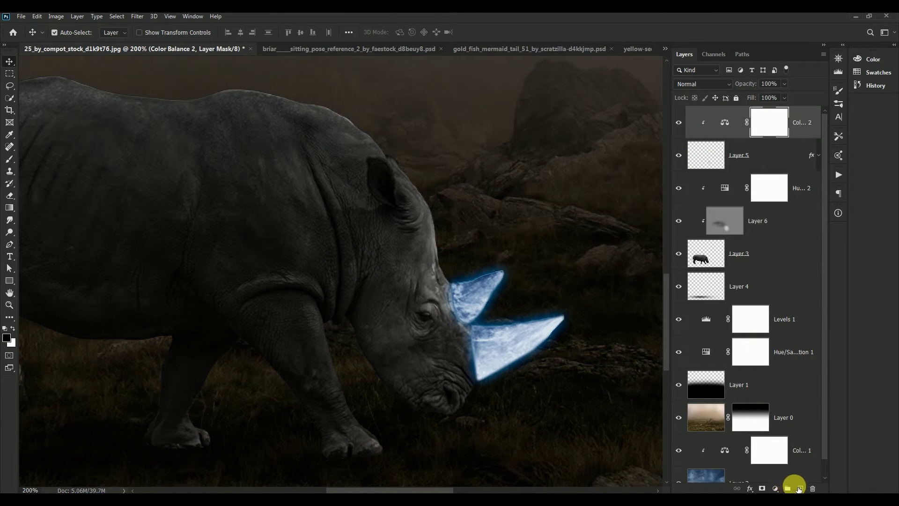
pyautogui.click(801, 488)
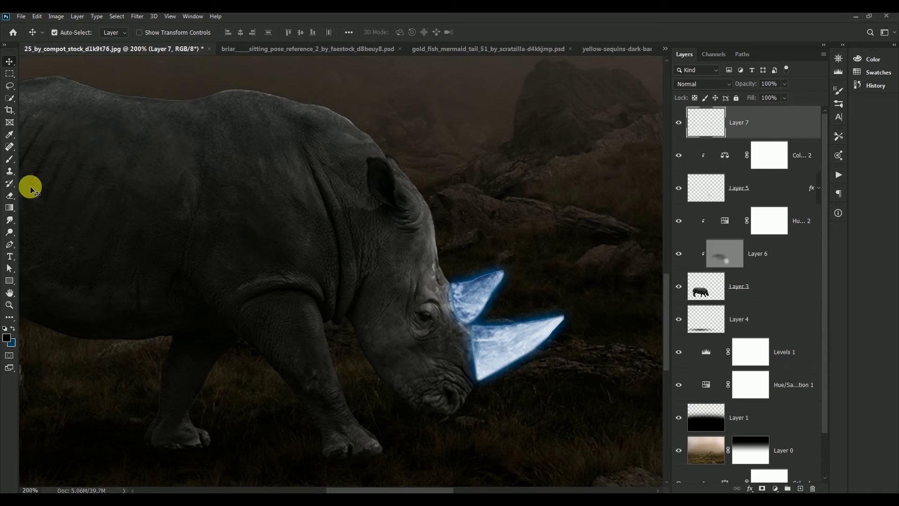
pyautogui.click(10, 162)
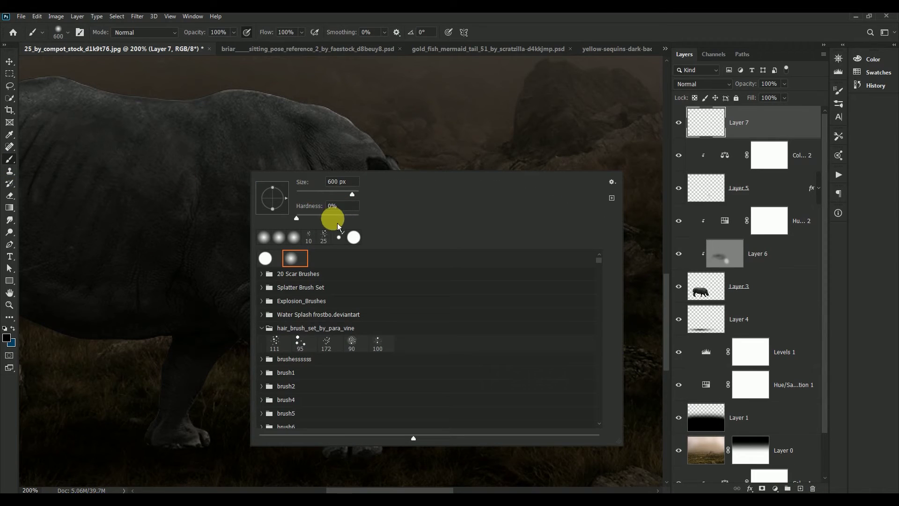
pyautogui.click(517, 16)
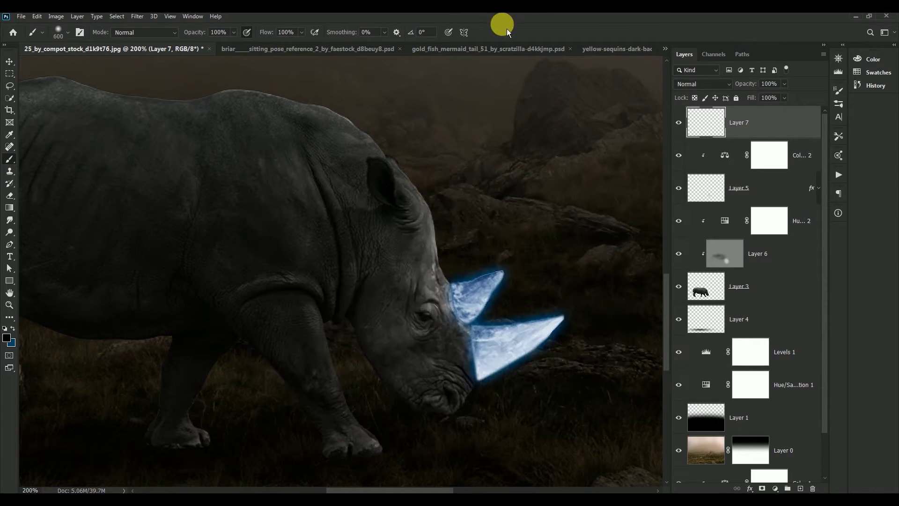
pyautogui.press('[')
pyautogui.press('[')
pyautogui.press('[')
pyautogui.press('[')
pyautogui.press('[')
pyautogui.press('[')
pyautogui.press('[')
pyautogui.press('[')
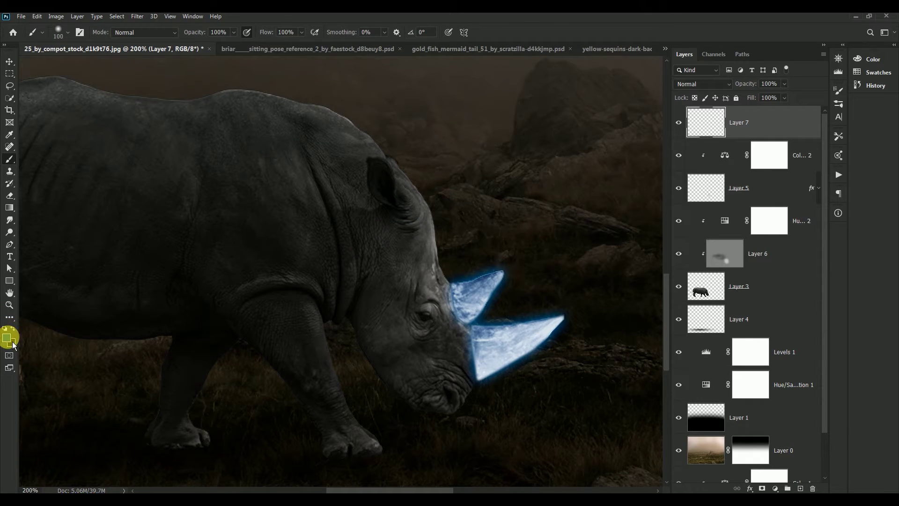
pyautogui.click(9, 339)
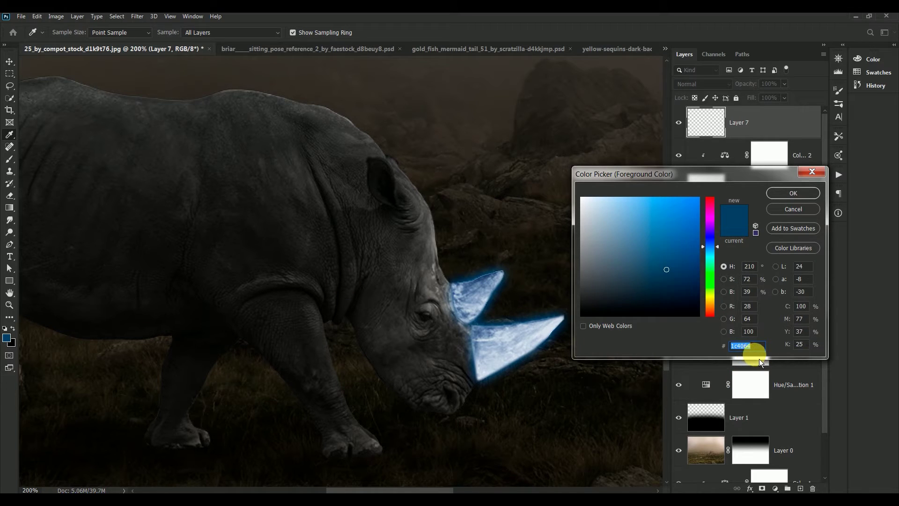
pyautogui.click(777, 196)
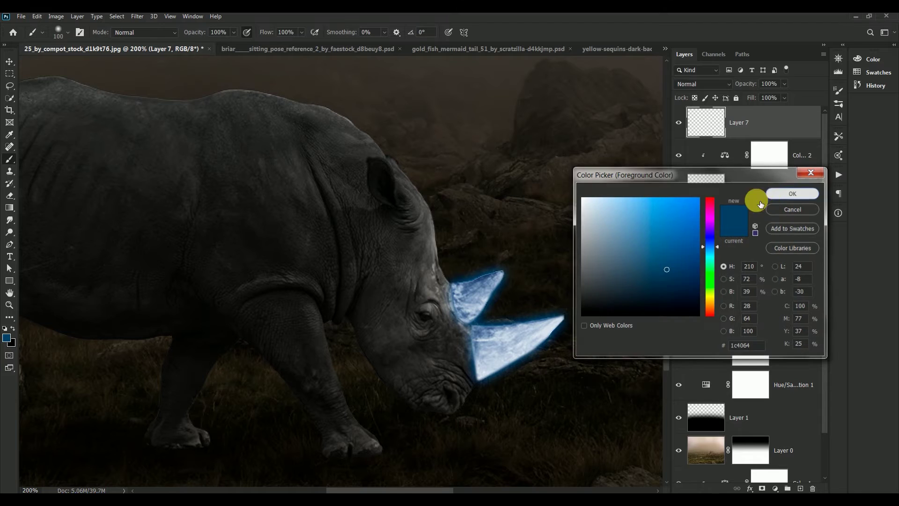
# Step: Dab blue over the lower horn and set Layer 7 to Linear Dodge (Add) at 90%
pyautogui.press('b')
pyautogui.moveTo(535, 310); pyautogui.dragTo(508, 315)
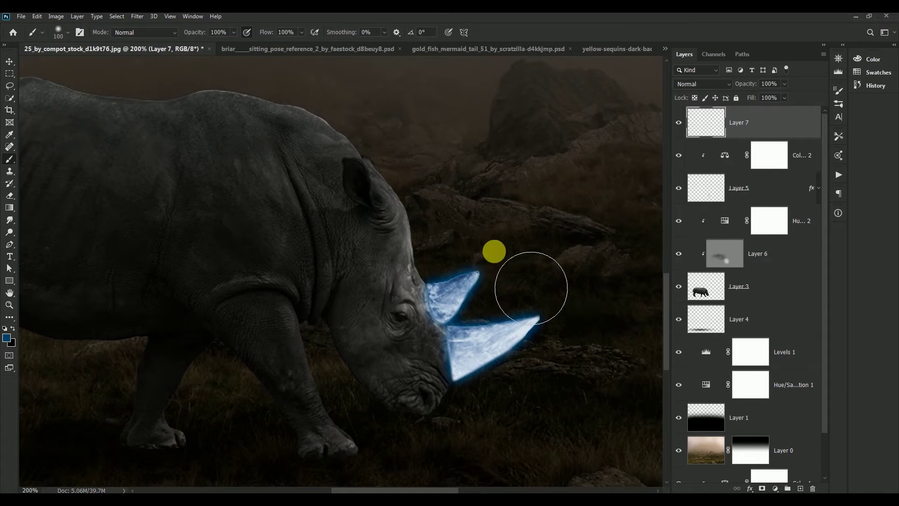
pyautogui.press(']')
pyautogui.press(']')
pyautogui.press(']')
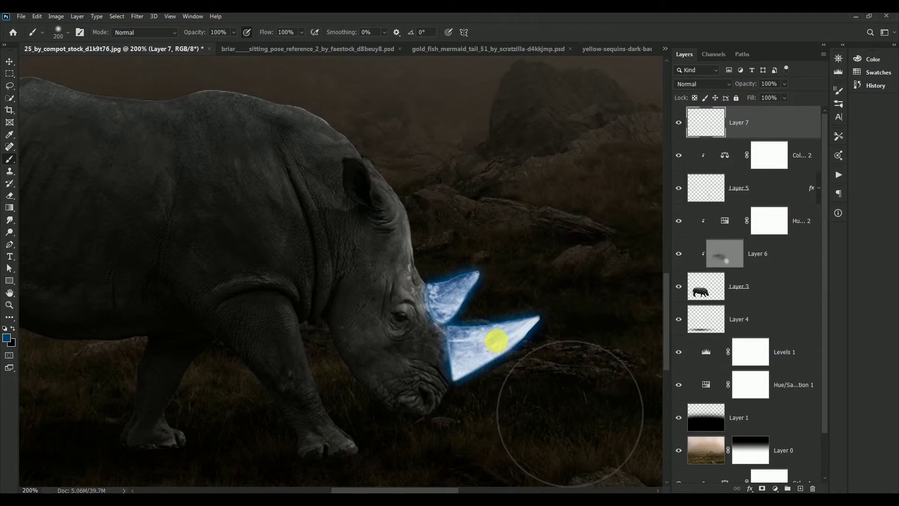
pyautogui.click(494, 342)
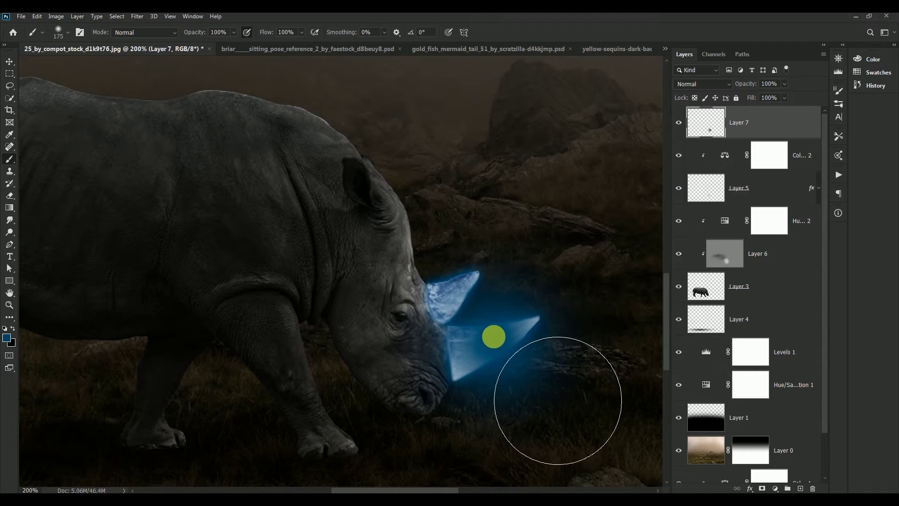
pyautogui.keyDown('alt'); pyautogui.click(721, 173); pyautogui.keyUp('alt')
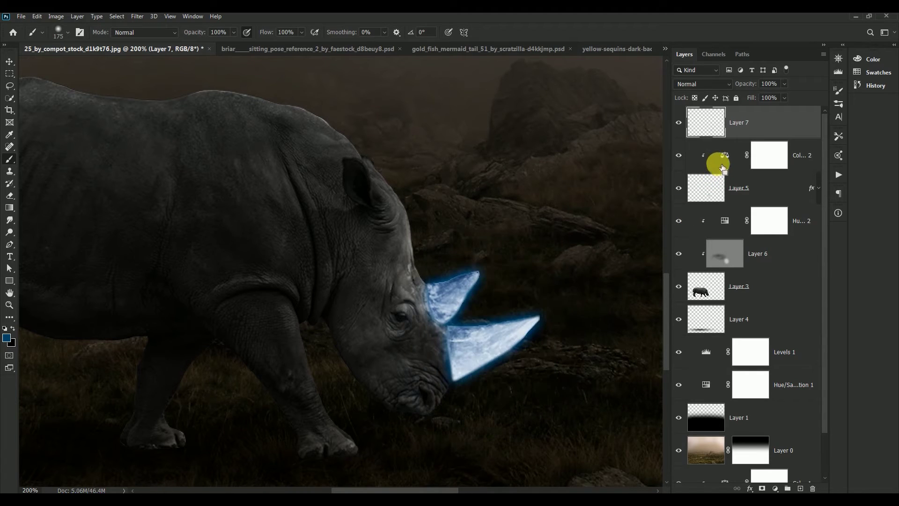
pyautogui.click(710, 86)
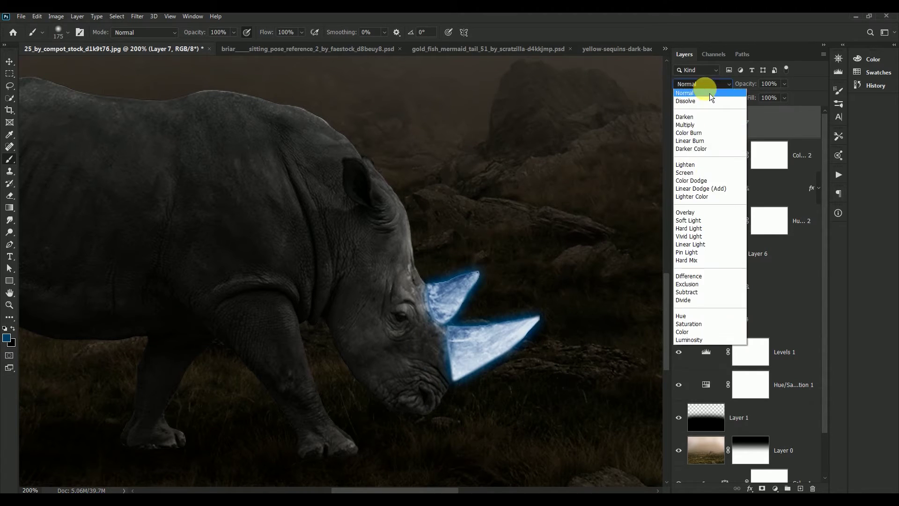
pyautogui.click(712, 192)
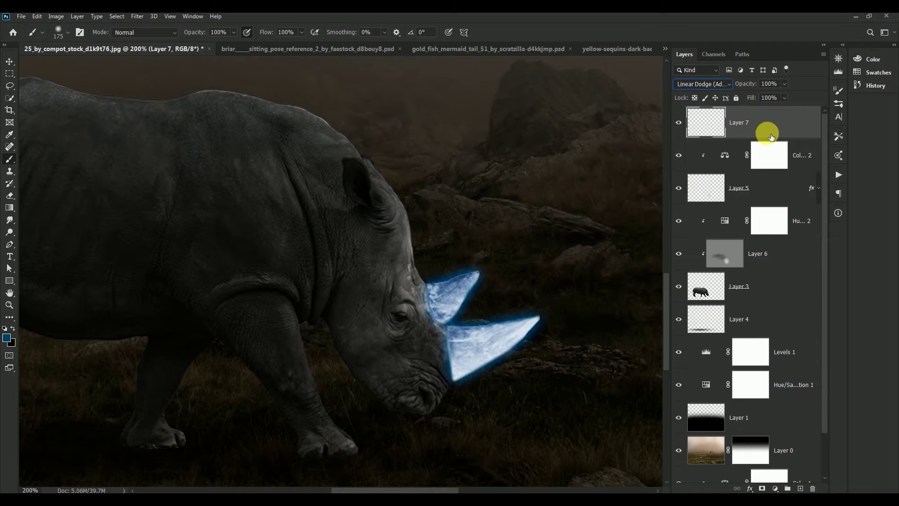
pyautogui.moveTo(779, 87); pyautogui.dragTo(738, 98)
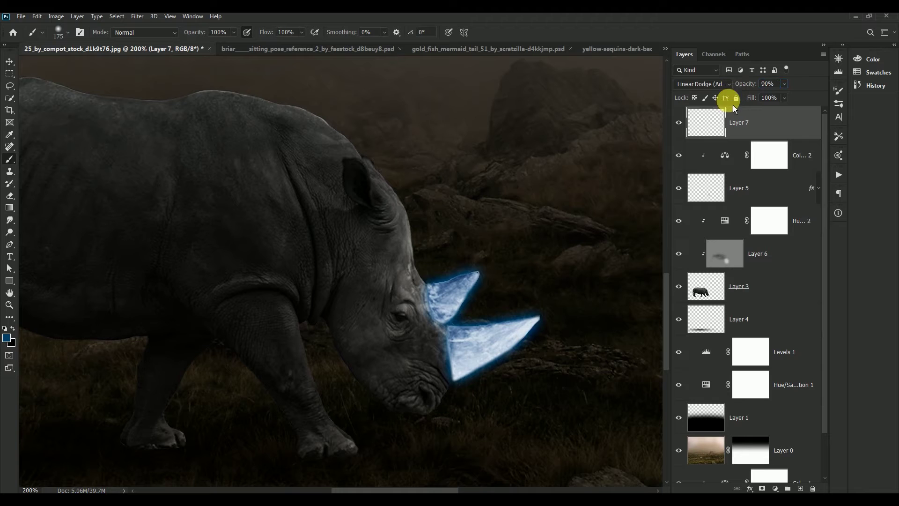
# Step: Repaint the soft blue glow around and above both horns with a larger brush
pyautogui.press(']')
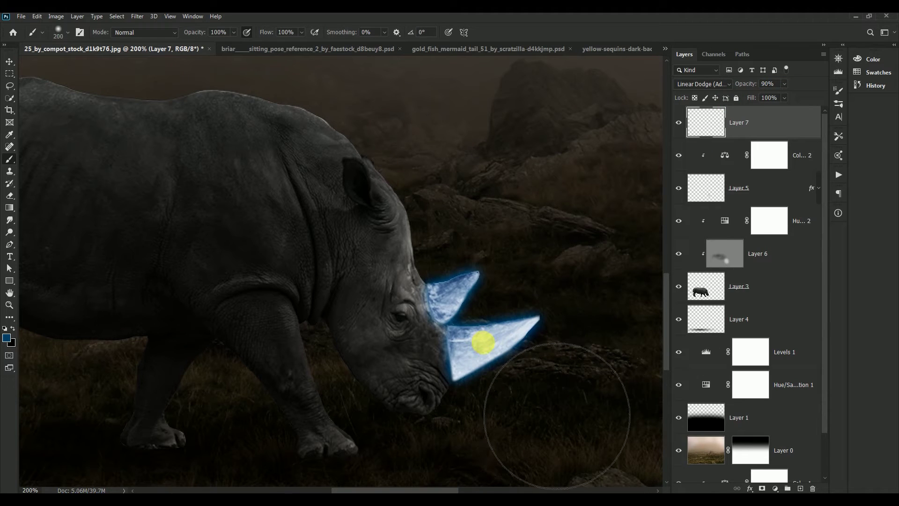
pyautogui.click(484, 343)
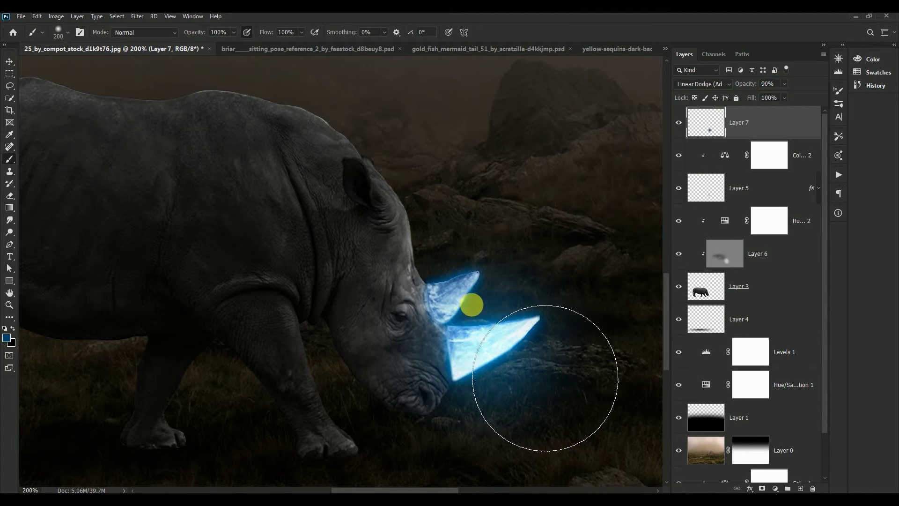
pyautogui.hotkey('ctrl', 'z')
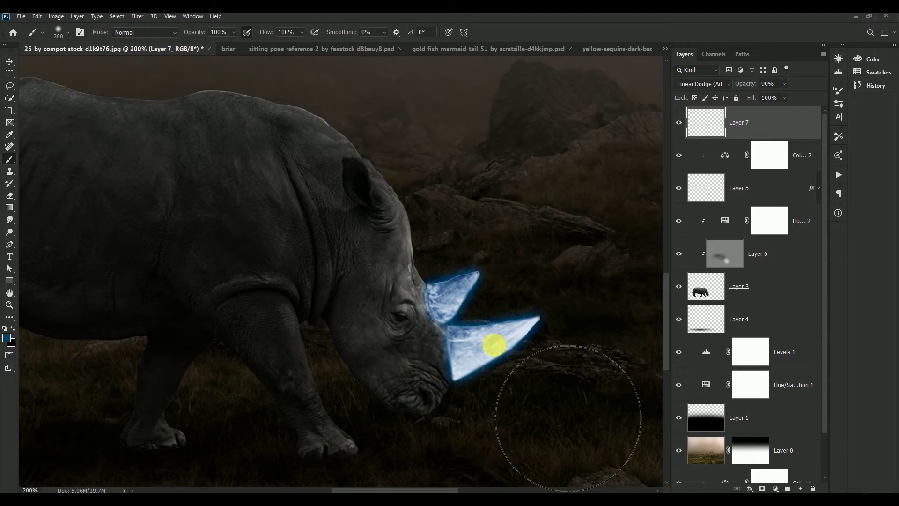
pyautogui.click(495, 345)
pyautogui.click(460, 290)
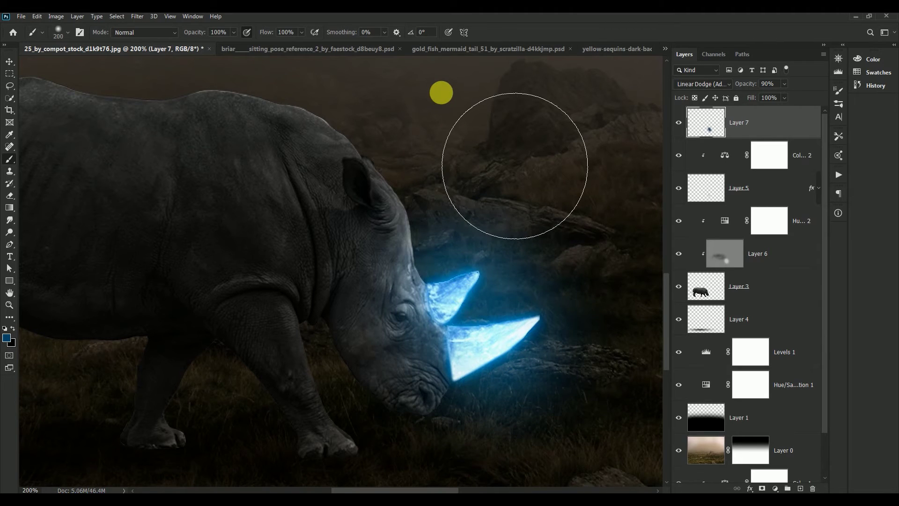
pyautogui.hotkey('ctrl', '-')
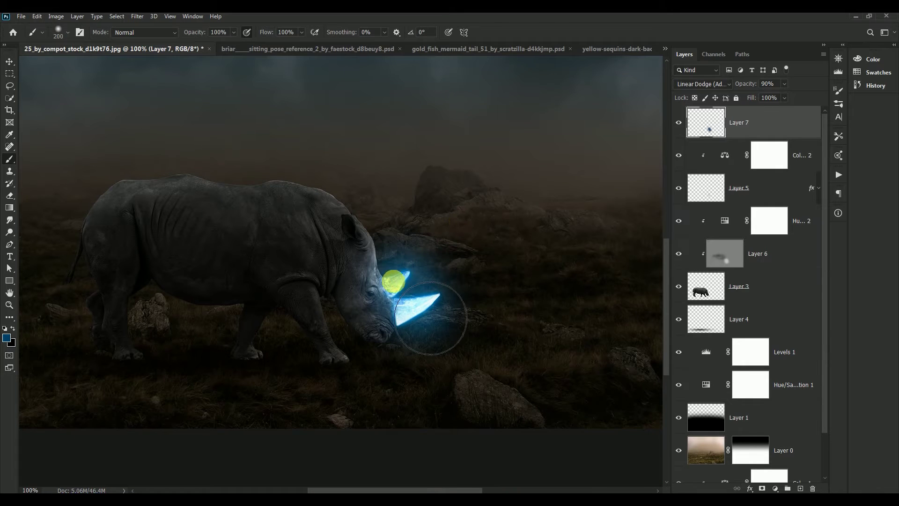
pyautogui.press(']')
pyautogui.press(']')
pyautogui.press(']')
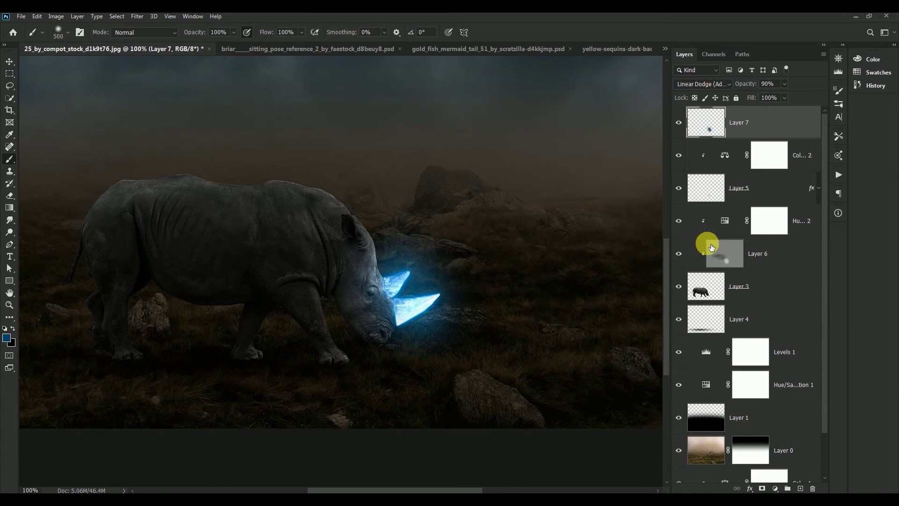
pyautogui.click(717, 257)
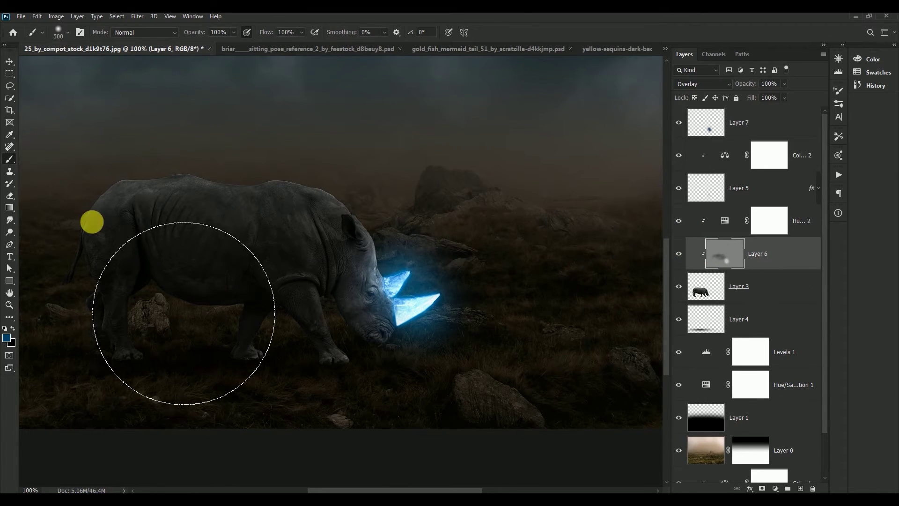
pyautogui.click(10, 234)
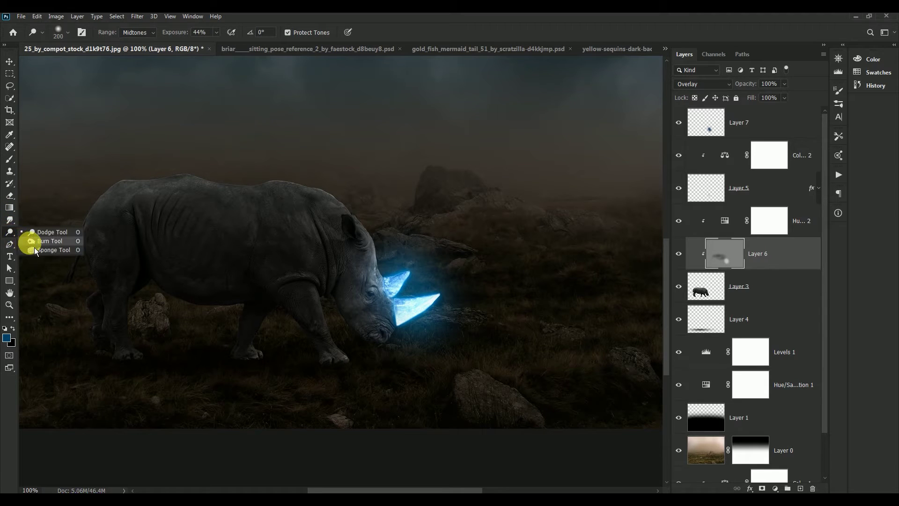
pyautogui.click(40, 241)
pyautogui.press(']')
pyautogui.press(']')
pyautogui.press(']')
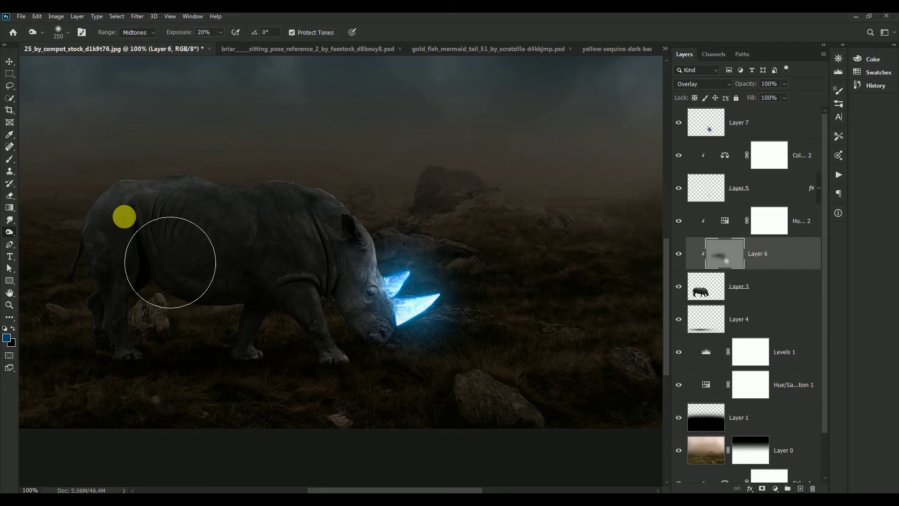
pyautogui.click(9, 61)
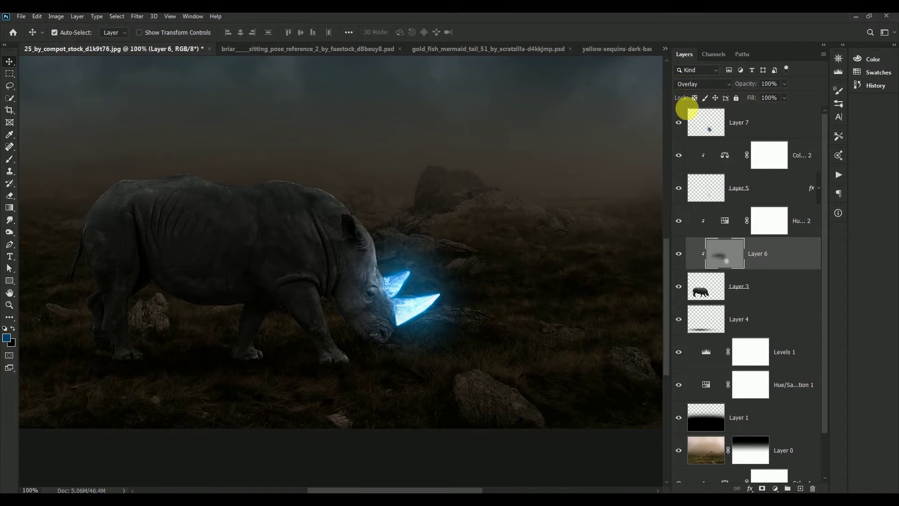
# Step: Copy the seated woman from her reference document into the rhino scene as Layer 8
pyautogui.click(696, 120)
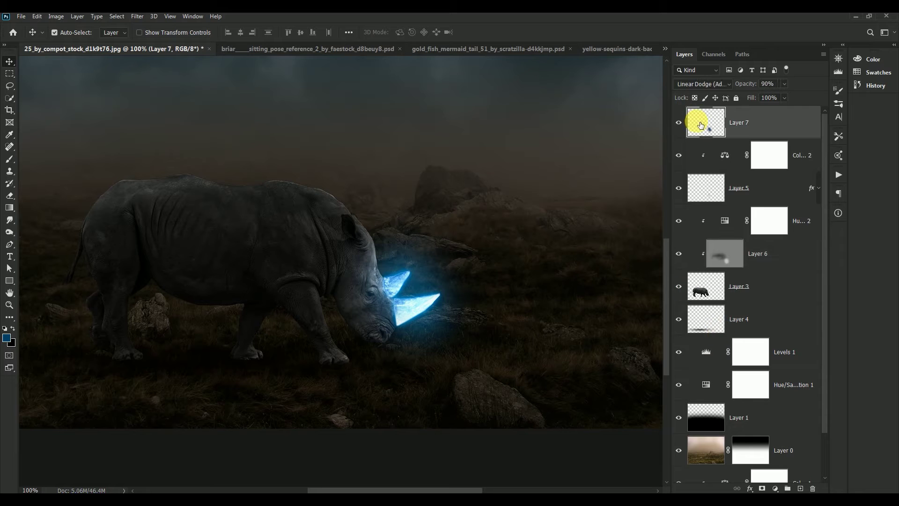
pyautogui.click(665, 49)
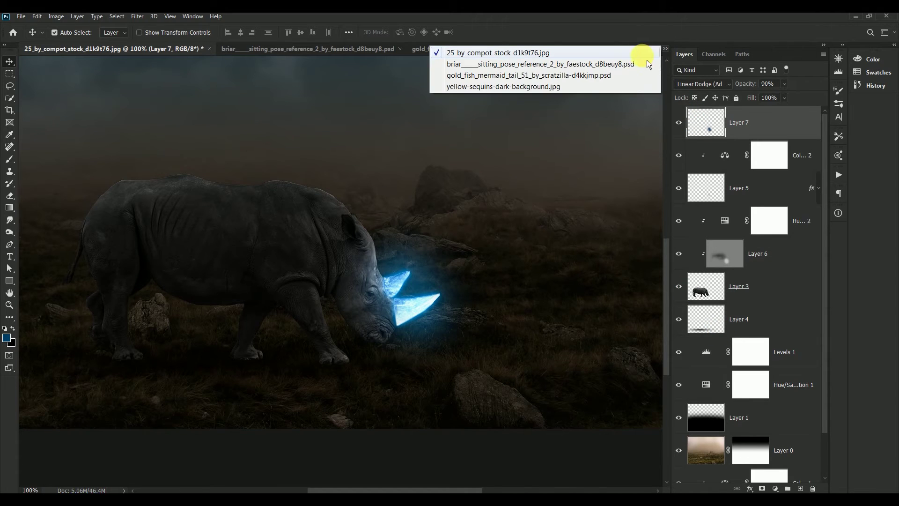
pyautogui.click(607, 66)
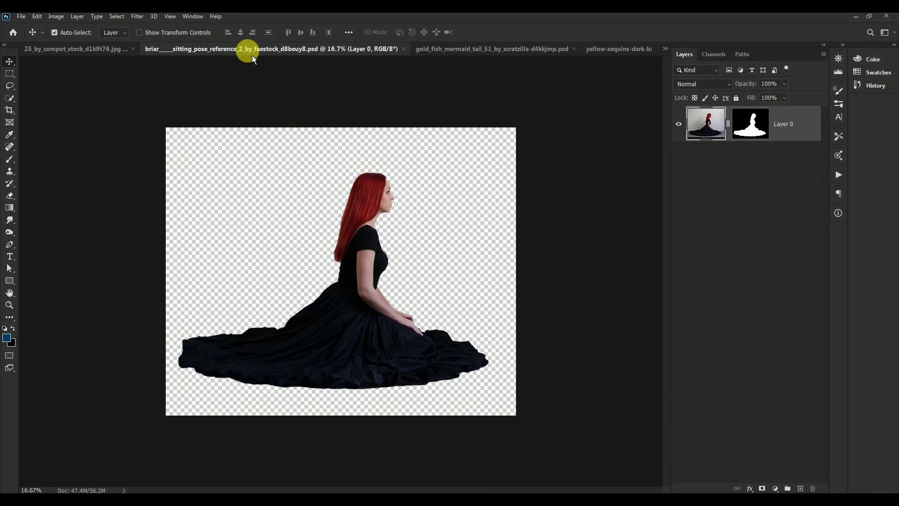
pyautogui.moveTo(245, 51)
pyautogui.mouseDown()
pyautogui.moveTo(320, 163)
pyautogui.moveTo(426, 276)
pyautogui.mouseUp()
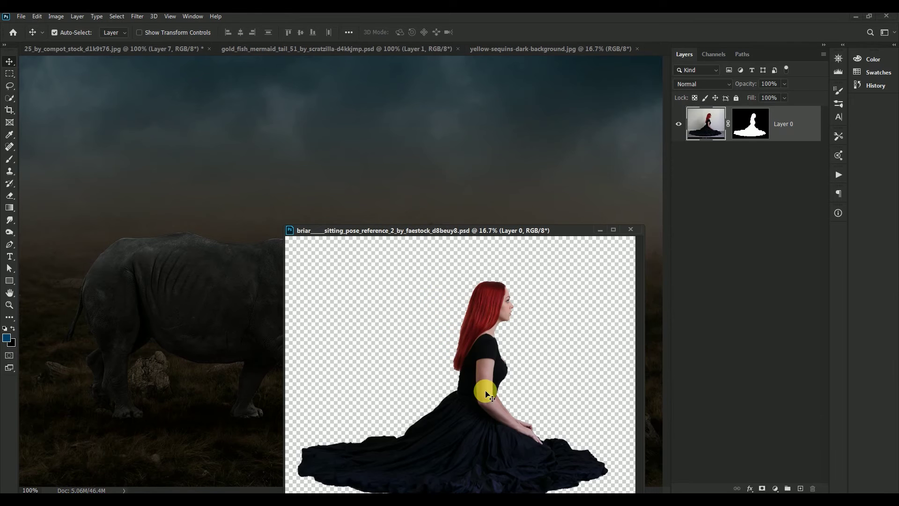
pyautogui.moveTo(459, 368); pyautogui.dragTo(216, 184)
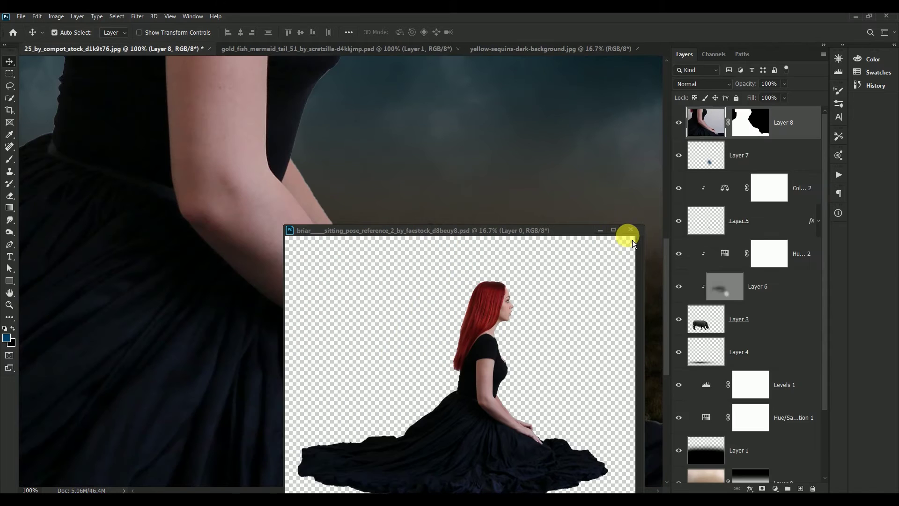
pyautogui.click(631, 230)
pyautogui.moveTo(270, 193); pyautogui.dragTo(352, 283)
# Step: Apply the woman's layer mask and convert Layer 8 into a smart object
pyautogui.rightClick(749, 125)
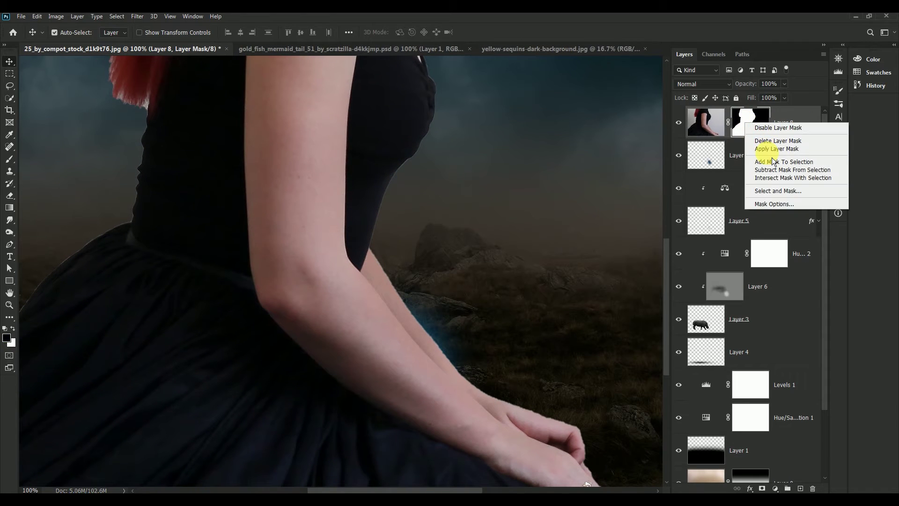
pyautogui.click(764, 143)
pyautogui.rightClick(770, 124)
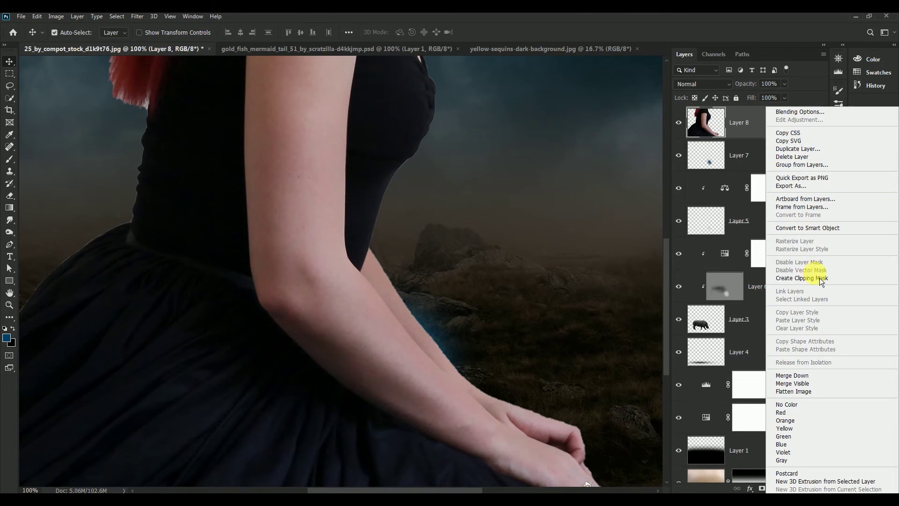
pyautogui.click(832, 232)
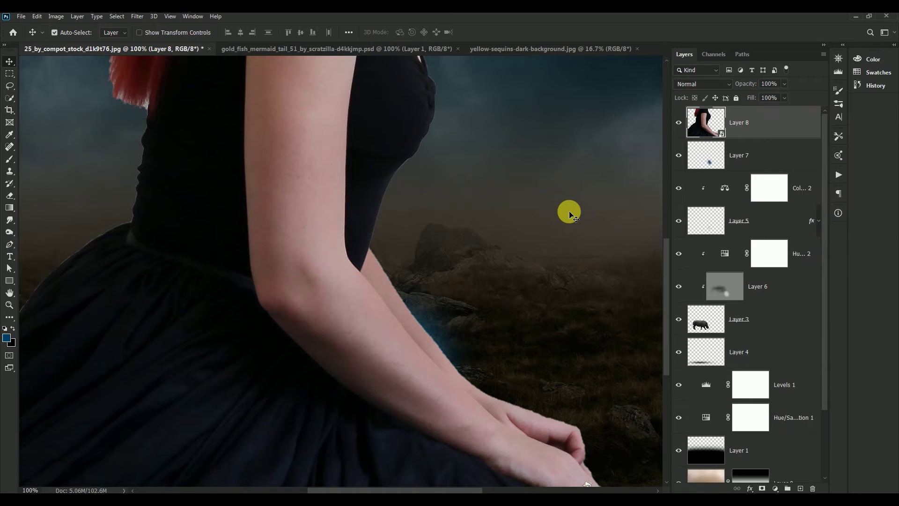
pyautogui.hotkey('ctrl', '-')
pyautogui.hotkey('ctrl', '-')
pyautogui.hotkey('ctrl', '-')
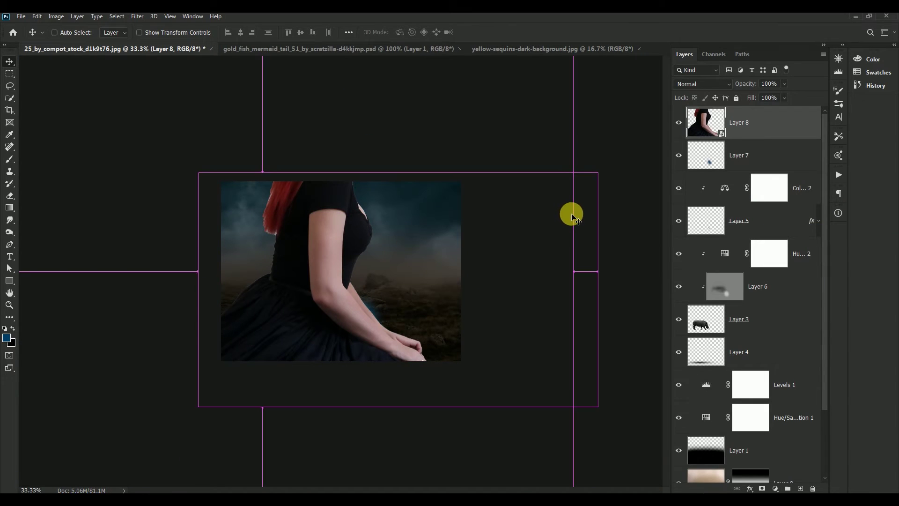
# Step: Scale the woman down to about 9% and place her on the rhino's back
pyautogui.hotkey('ctrl', 't')
pyautogui.moveTo(368, 320); pyautogui.dragTo(364, 268)
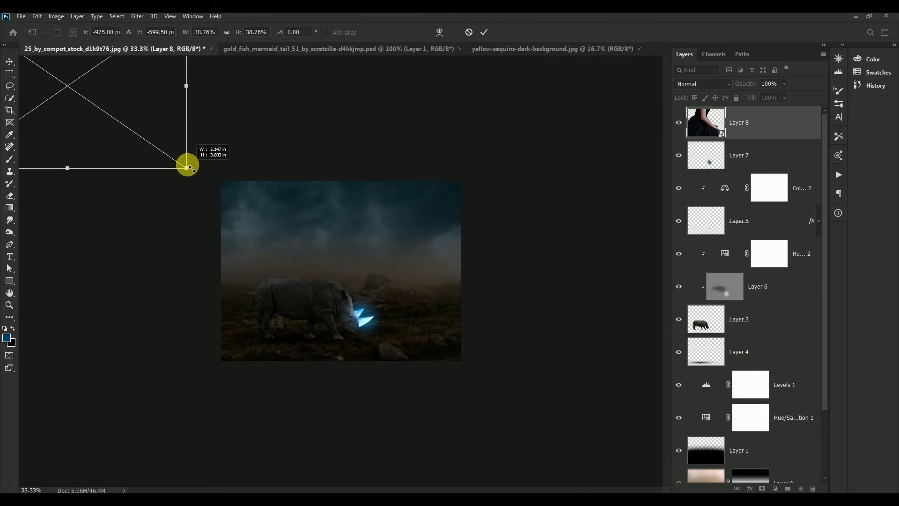
pyautogui.moveTo(569, 437)
pyautogui.mouseDown()
pyautogui.moveTo(175, 152)
pyautogui.moveTo(294, 251)
pyautogui.mouseUp()
pyautogui.moveTo(233, 205); pyautogui.dragTo(358, 305)
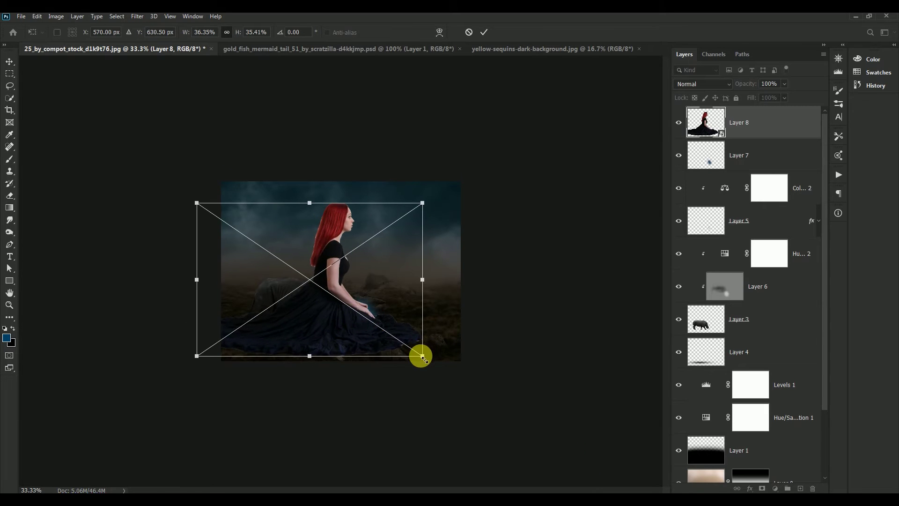
pyautogui.moveTo(418, 355); pyautogui.dragTo(310, 279)
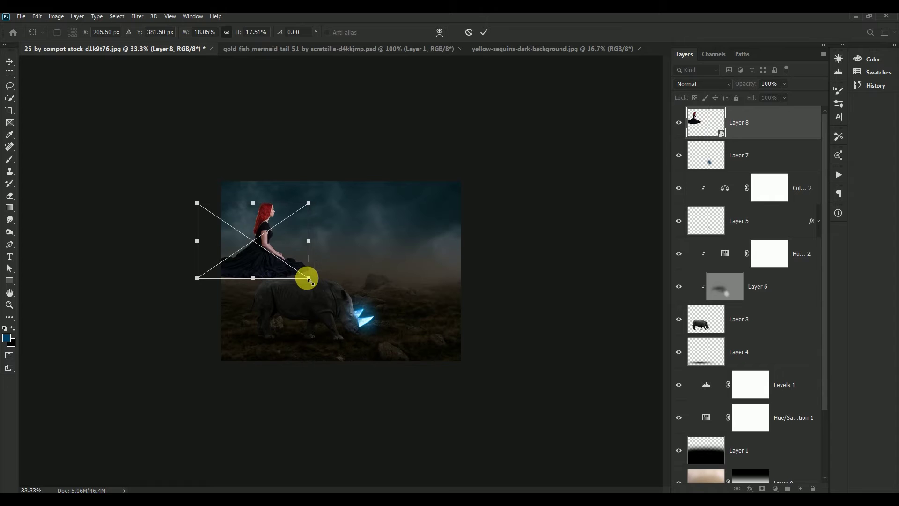
pyautogui.hotkey('ctrl', '+')
pyautogui.hotkey('ctrl', '+')
pyautogui.hotkey('ctrl', '+')
pyautogui.moveTo(161, 223)
pyautogui.mouseDown()
pyautogui.moveTo(231, 275)
pyautogui.moveTo(290, 295)
pyautogui.mouseUp()
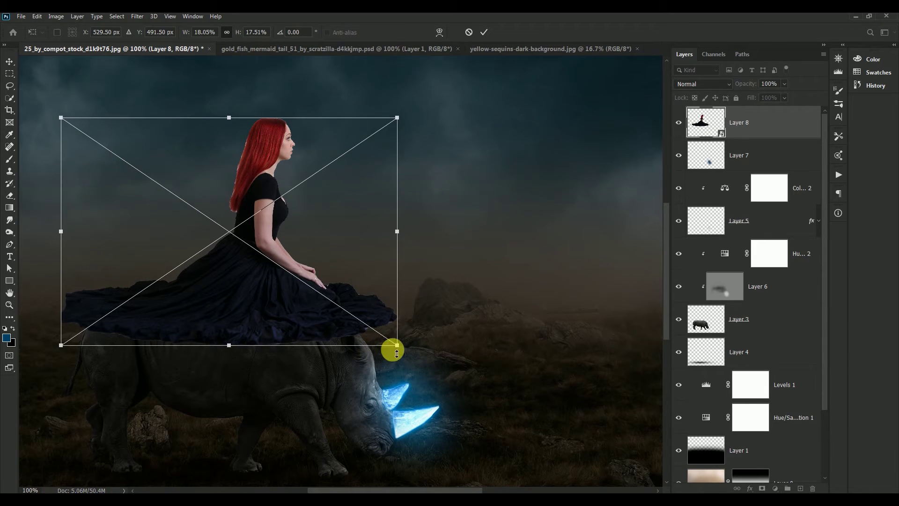
pyautogui.moveTo(397, 345)
pyautogui.mouseDown()
pyautogui.moveTo(364, 315)
pyautogui.moveTo(314, 295)
pyautogui.mouseUp()
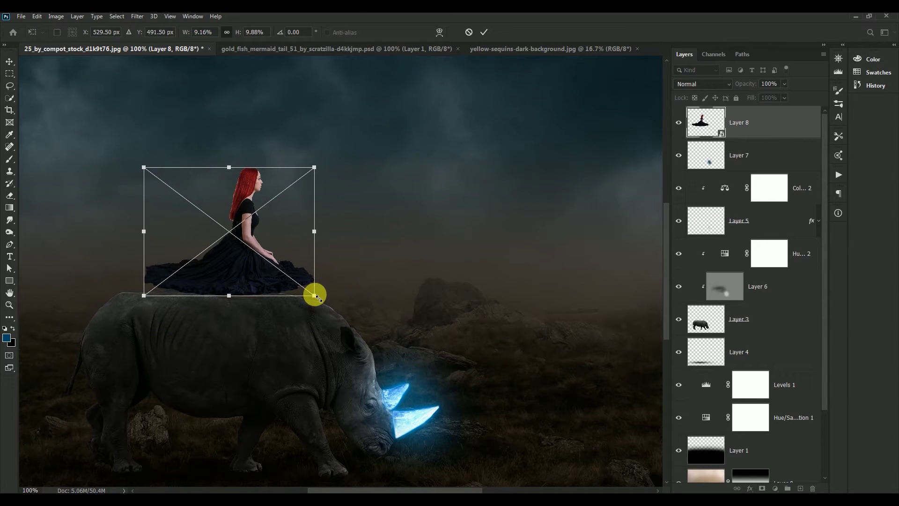
pyautogui.moveTo(252, 271); pyautogui.dragTo(257, 292)
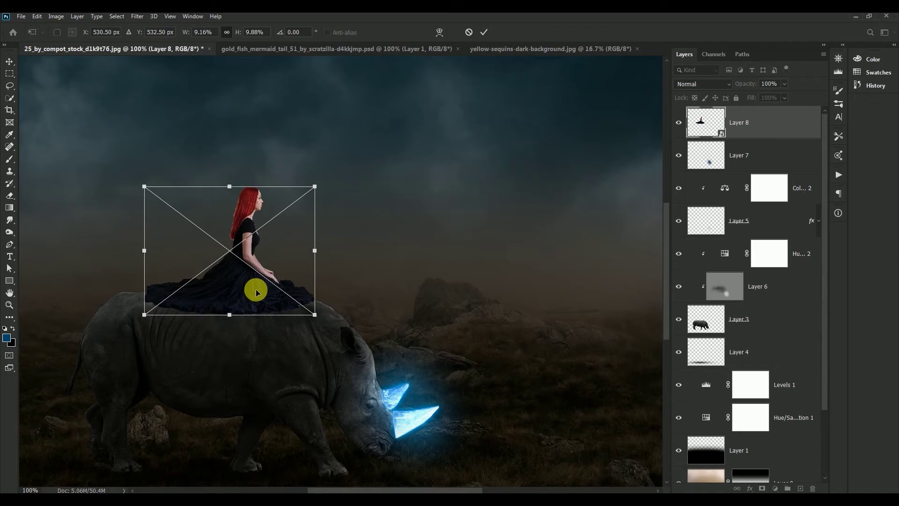
pyautogui.press('Return')
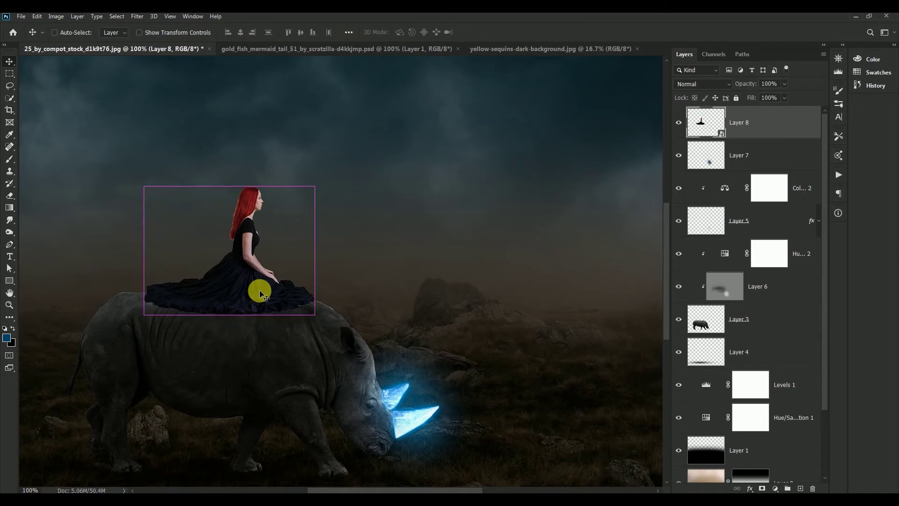
# Step: Shrink the woman slightly more and nudge her down to sit on the rhino
pyautogui.scroll(-2, 263, 295)
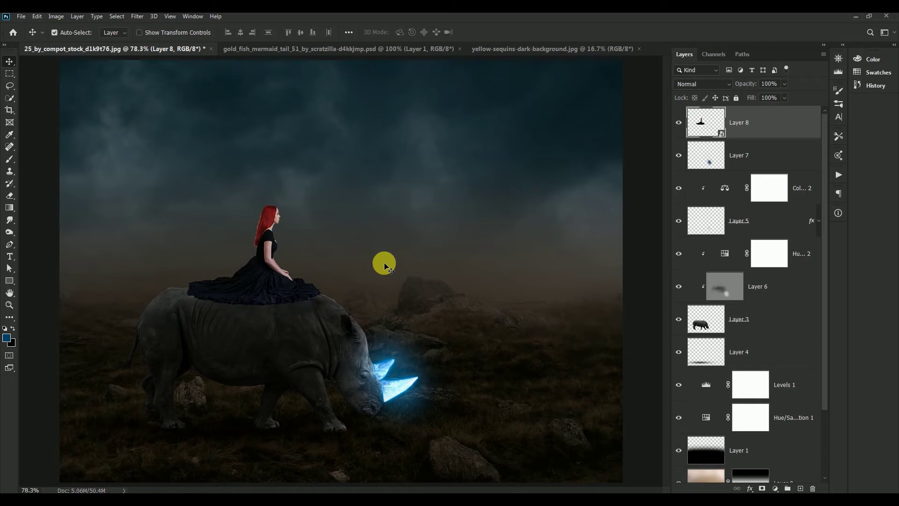
pyautogui.hotkey('ctrl', 't')
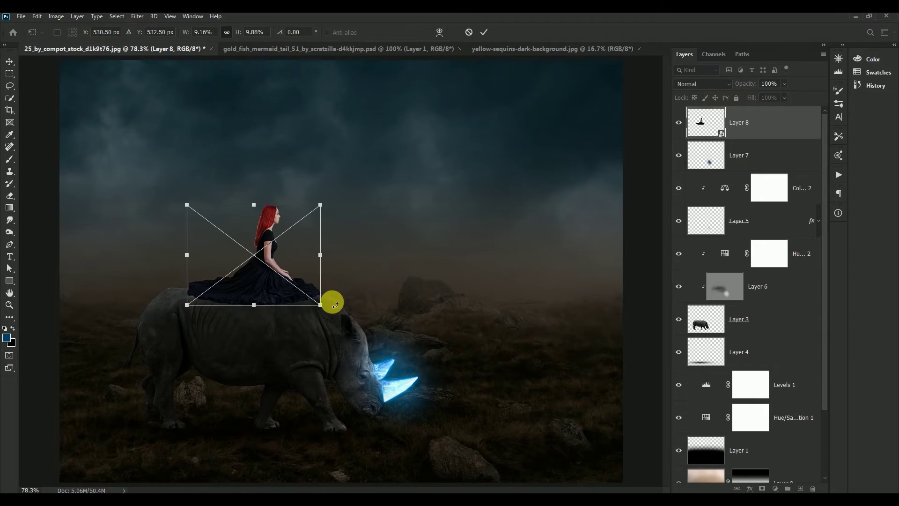
pyautogui.moveTo(320, 305); pyautogui.dragTo(314, 302)
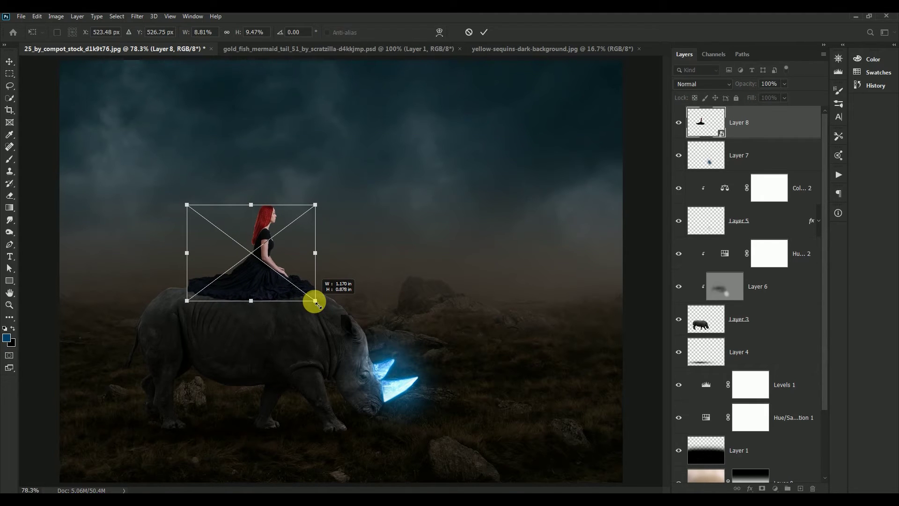
pyautogui.press('Return')
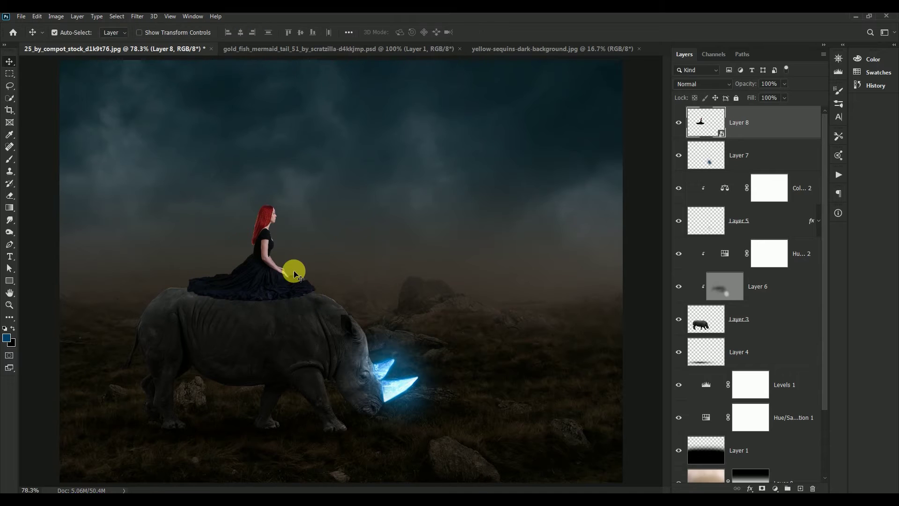
pyautogui.moveTo(275, 281); pyautogui.dragTo(280, 286)
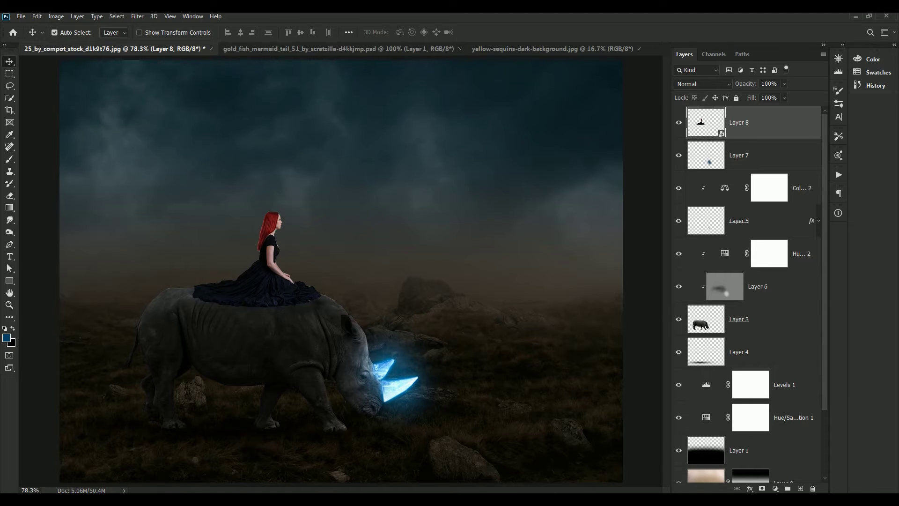
# Step: Zoom in on the seated woman and rasterize her smart-object Layer 8
pyautogui.scroll(5, 346, 287)
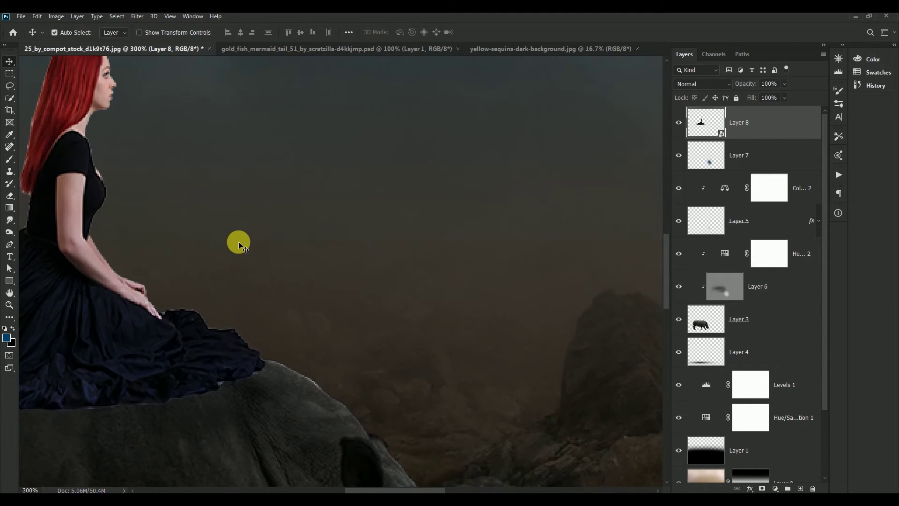
pyautogui.moveTo(239, 244); pyautogui.dragTo(521, 208)
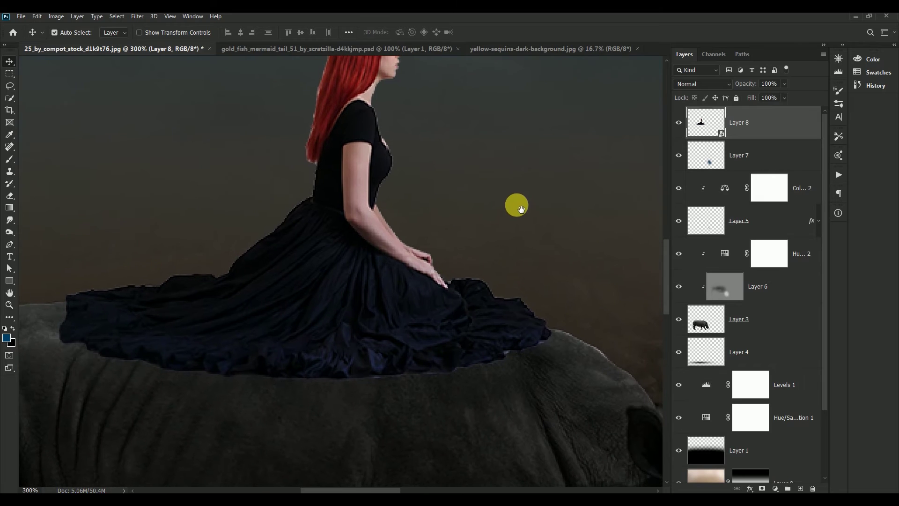
pyautogui.rightClick(770, 124)
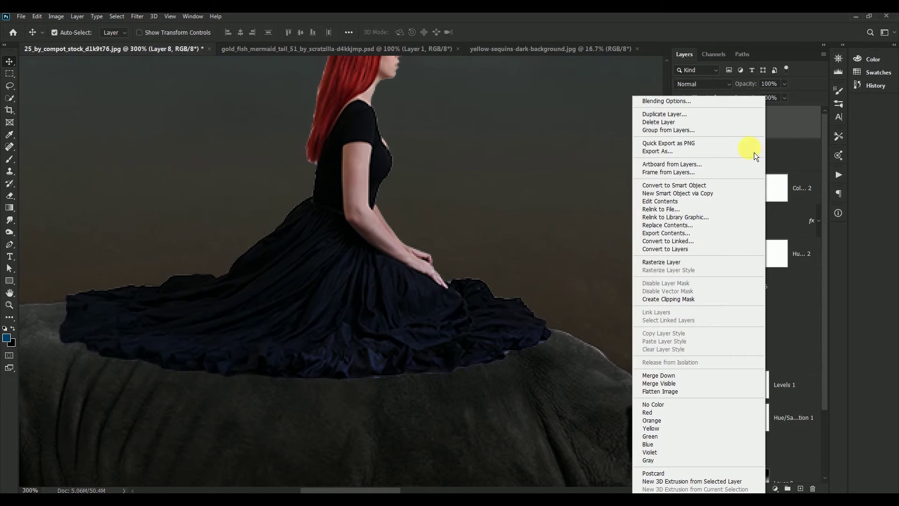
pyautogui.click(724, 264)
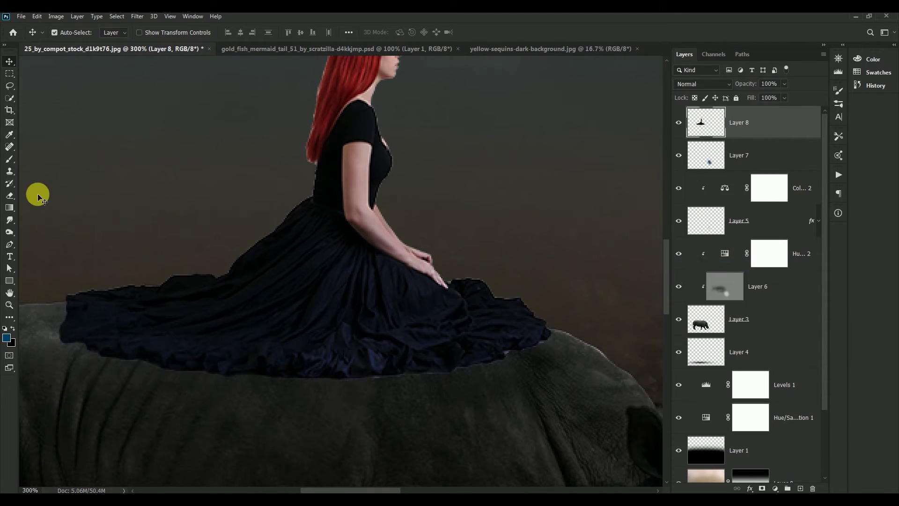
pyautogui.click(10, 220)
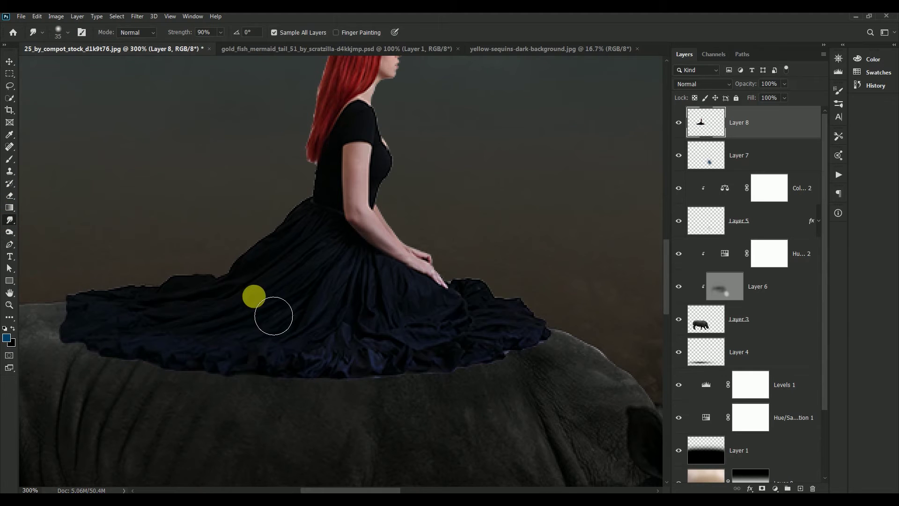
# Step: Shrink the smudge brush to 10 and pull the dark dress edge outward across the rhino
pyautogui.moveTo(253, 297); pyautogui.dragTo(361, 295)
pyautogui.rightClick(349, 283)
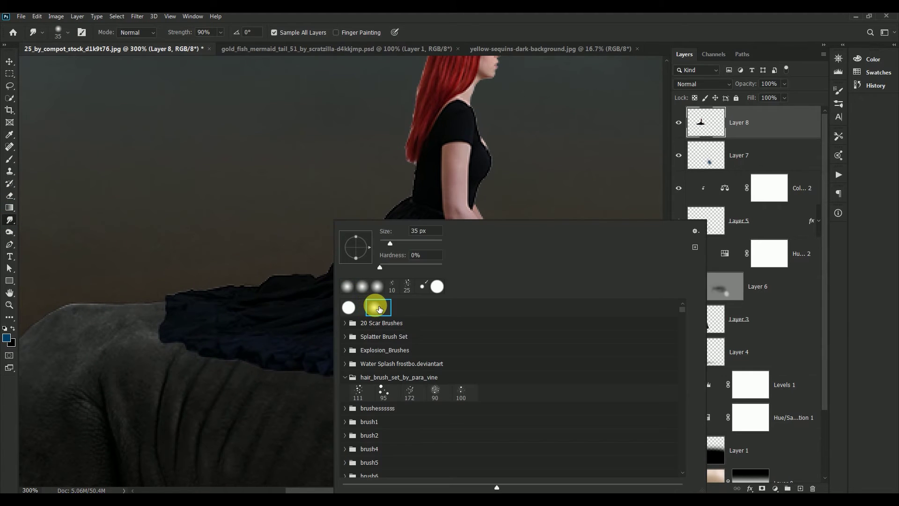
pyautogui.press('Return')
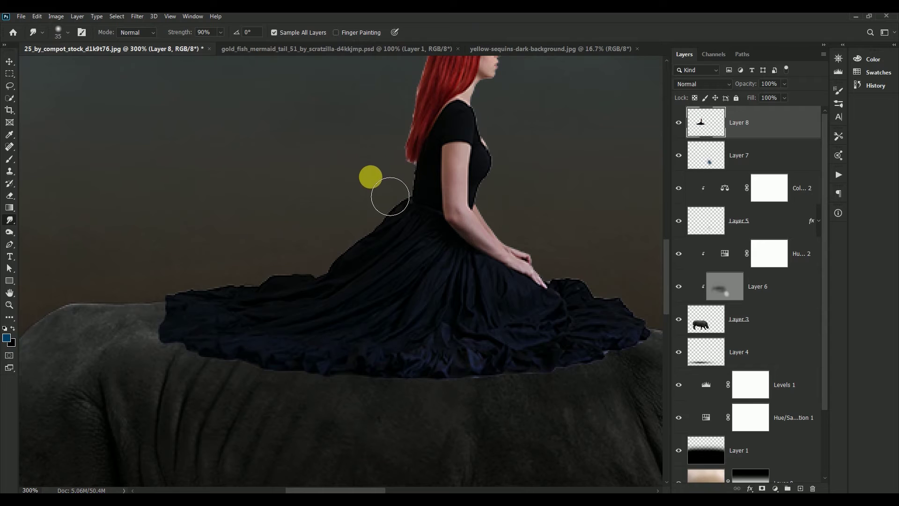
pyautogui.press('[')
pyautogui.press('[')
pyautogui.press('[')
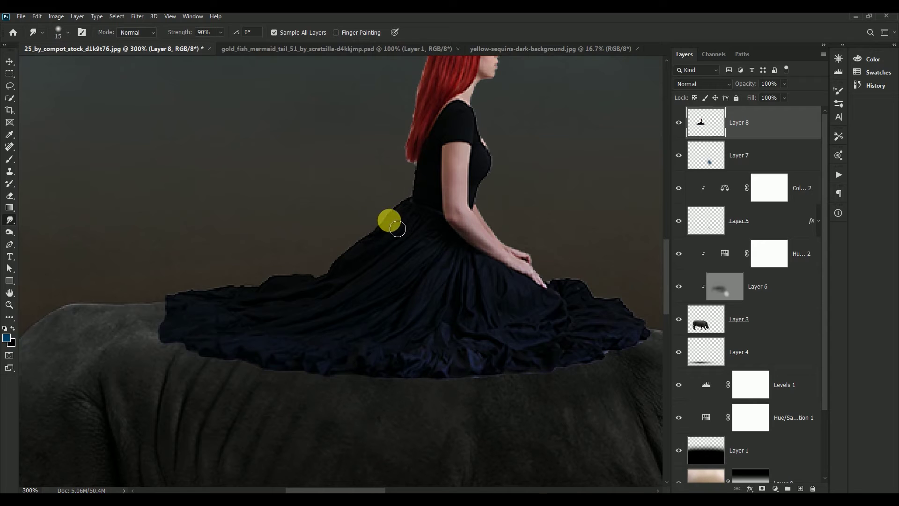
pyautogui.moveTo(398, 228)
pyautogui.mouseDown()
pyautogui.moveTo(330, 269)
pyautogui.moveTo(353, 265)
pyautogui.moveTo(263, 289)
pyautogui.moveTo(310, 283)
pyautogui.moveTo(174, 297)
pyautogui.moveTo(225, 306)
pyautogui.moveTo(159, 314)
pyautogui.moveTo(307, 309)
pyautogui.moveTo(223, 321)
pyautogui.mouseUp()
pyautogui.moveTo(222, 321)
pyautogui.mouseDown()
pyautogui.moveTo(289, 315)
pyautogui.moveTo(402, 264)
pyautogui.moveTo(314, 300)
pyautogui.moveTo(195, 323)
pyautogui.moveTo(231, 345)
pyautogui.moveTo(165, 343)
pyautogui.moveTo(238, 351)
pyautogui.moveTo(205, 325)
pyautogui.moveTo(154, 331)
pyautogui.moveTo(192, 337)
pyautogui.moveTo(176, 348)
pyautogui.moveTo(263, 351)
pyautogui.moveTo(255, 355)
pyautogui.moveTo(285, 339)
pyautogui.moveTo(170, 337)
pyautogui.moveTo(402, 315)
pyautogui.moveTo(215, 333)
pyautogui.moveTo(422, 271)
pyautogui.moveTo(303, 313)
pyautogui.moveTo(422, 254)
pyautogui.moveTo(285, 302)
pyautogui.moveTo(376, 314)
pyautogui.moveTo(410, 291)
pyautogui.moveTo(281, 344)
pyautogui.moveTo(438, 298)
pyautogui.moveTo(421, 315)
pyautogui.moveTo(316, 353)
pyautogui.moveTo(381, 353)
pyautogui.moveTo(215, 351)
pyautogui.moveTo(281, 365)
pyautogui.moveTo(188, 357)
pyautogui.moveTo(436, 359)
pyautogui.moveTo(426, 348)
pyautogui.moveTo(466, 290)
pyautogui.moveTo(434, 333)
pyautogui.moveTo(319, 371)
pyautogui.moveTo(415, 355)
pyautogui.moveTo(468, 315)
pyautogui.moveTo(438, 351)
pyautogui.moveTo(347, 375)
pyautogui.moveTo(477, 322)
pyautogui.moveTo(410, 373)
pyautogui.moveTo(505, 353)
pyautogui.moveTo(450, 387)
pyautogui.moveTo(527, 353)
pyautogui.moveTo(487, 284)
pyautogui.moveTo(503, 351)
pyautogui.moveTo(482, 295)
pyautogui.moveTo(506, 330)
pyautogui.moveTo(505, 282)
pyautogui.moveTo(532, 331)
pyautogui.moveTo(537, 313)
pyautogui.moveTo(550, 359)
pyautogui.moveTo(552, 317)
pyautogui.moveTo(581, 362)
pyautogui.moveTo(611, 366)
pyautogui.moveTo(633, 355)
pyautogui.moveTo(600, 344)
pyautogui.moveTo(636, 330)
pyautogui.moveTo(624, 325)
pyautogui.mouseUp()
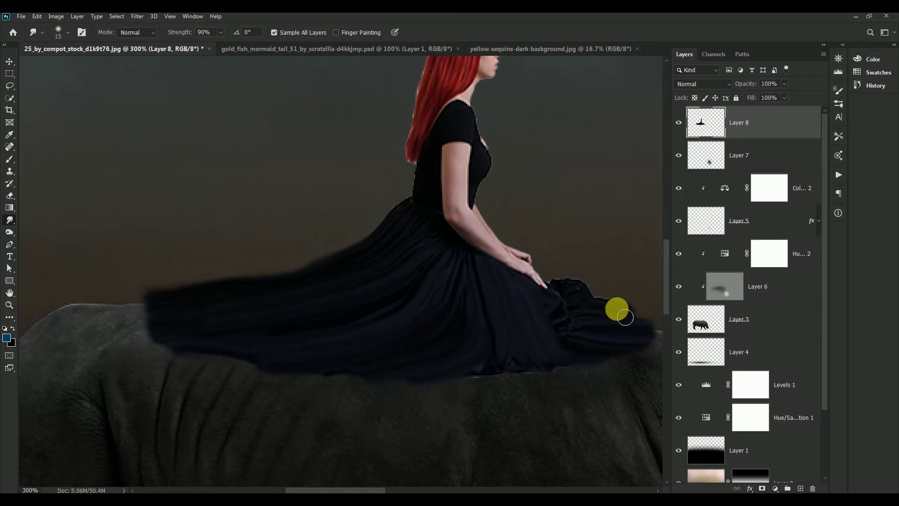
# Step: Soften the dress outline and its lower-right folds, then check the whole composite
pyautogui.moveTo(624, 317); pyautogui.dragTo(611, 312)
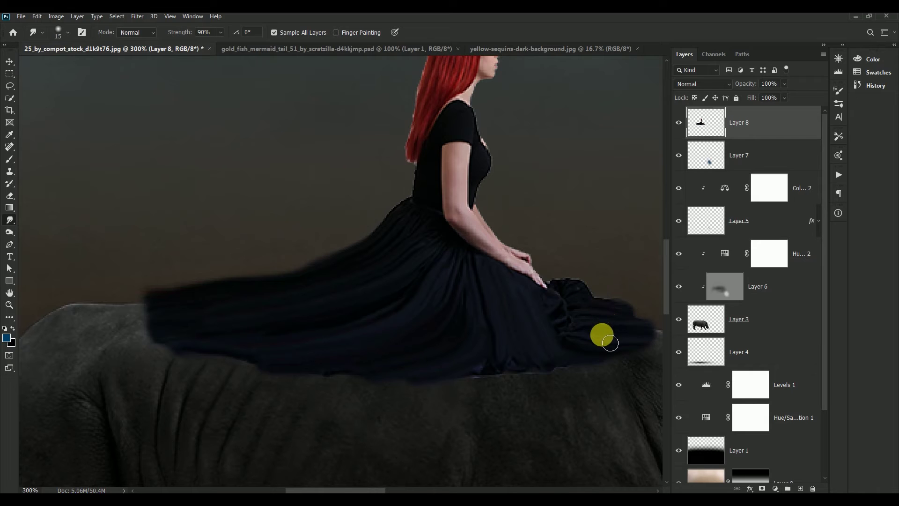
pyautogui.hotkey('ctrl', '-')
pyautogui.moveTo(604, 341)
pyautogui.mouseDown()
pyautogui.moveTo(593, 308)
pyautogui.moveTo(510, 237)
pyautogui.moveTo(542, 383)
pyautogui.mouseUp()
pyautogui.scroll(1, 536, 380)
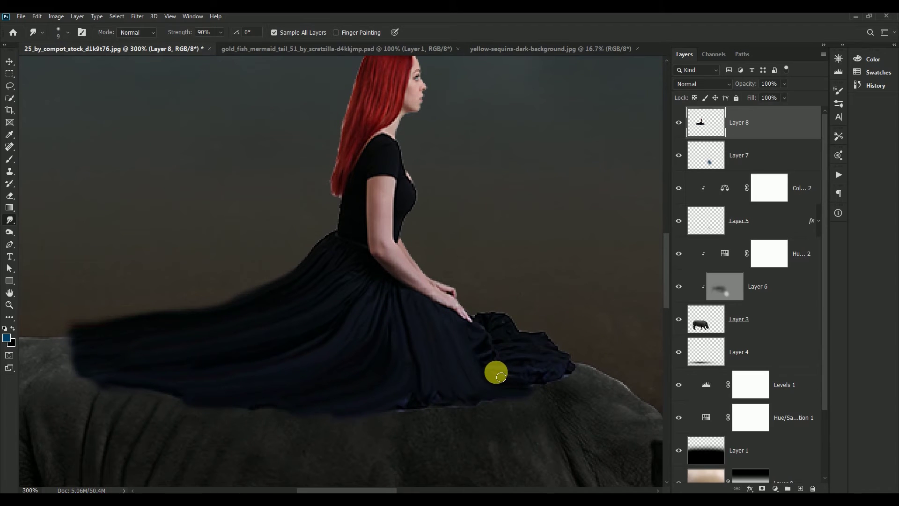
pyautogui.moveTo(501, 377)
pyautogui.mouseDown()
pyautogui.moveTo(562, 375)
pyautogui.moveTo(549, 372)
pyautogui.moveTo(570, 365)
pyautogui.moveTo(512, 373)
pyautogui.moveTo(543, 370)
pyautogui.moveTo(495, 358)
pyautogui.moveTo(561, 361)
pyautogui.moveTo(497, 354)
pyautogui.moveTo(576, 357)
pyautogui.moveTo(537, 360)
pyautogui.moveTo(480, 347)
pyautogui.moveTo(496, 331)
pyautogui.moveTo(486, 320)
pyautogui.moveTo(499, 323)
pyautogui.mouseUp()
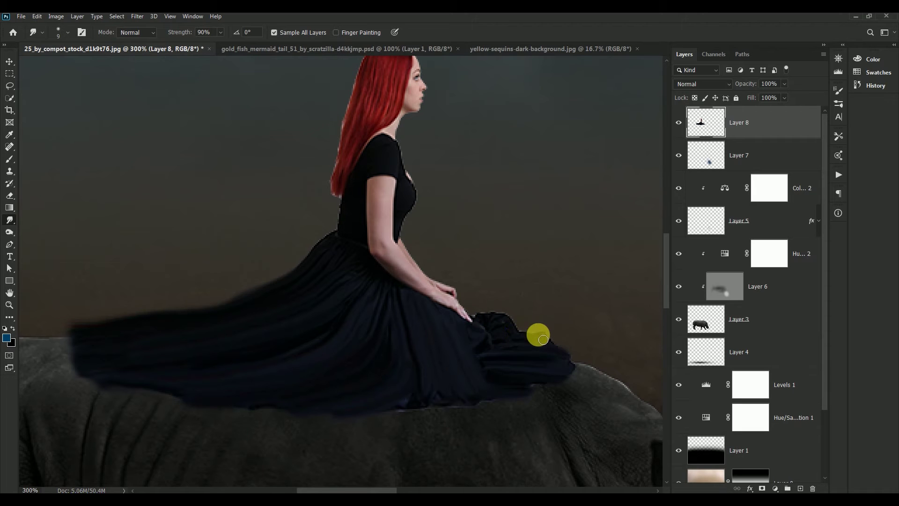
pyautogui.moveTo(557, 347); pyautogui.dragTo(564, 365)
pyautogui.hotkey('ctrl', '-')
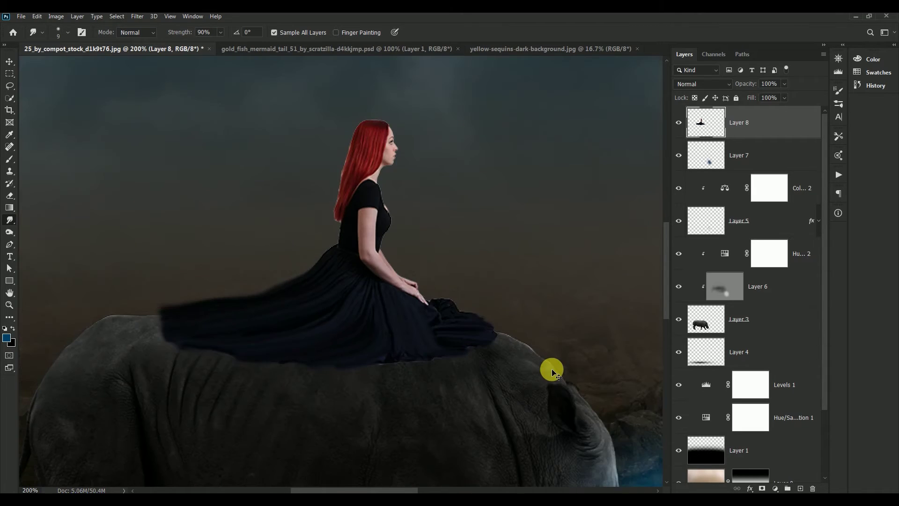
pyautogui.hotkey('ctrl', '-')
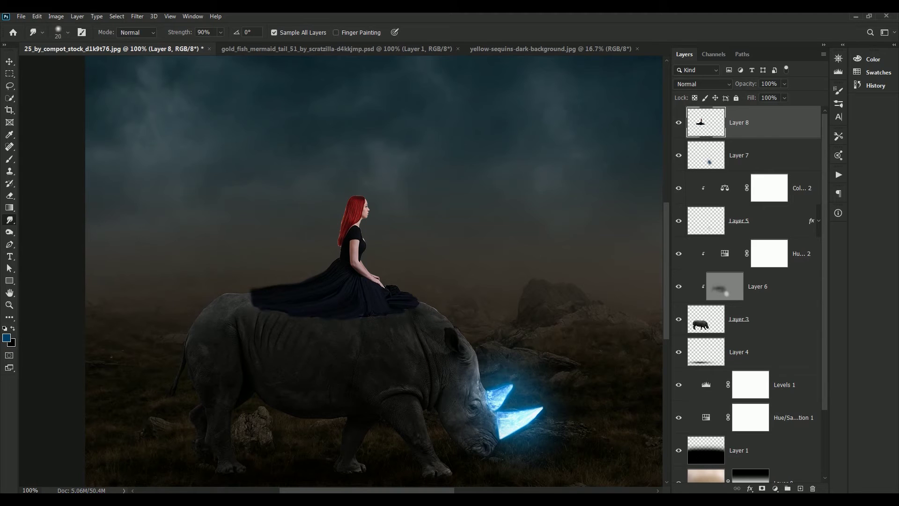
pyautogui.hotkey('ctrl', '+')
pyautogui.hotkey('ctrl', '+')
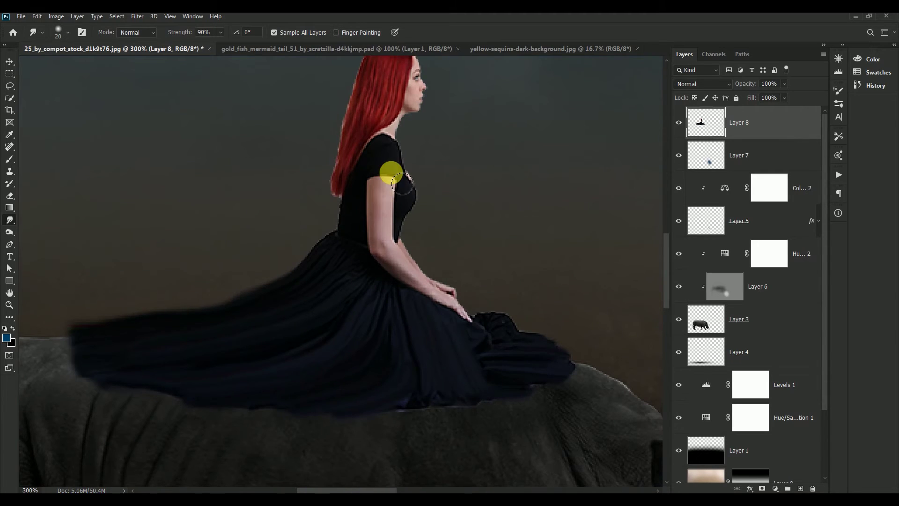
# Step: Smudge the red hair into leftward wisps using a smaller 111 hair-strand brush
pyautogui.moveTo(388, 171); pyautogui.dragTo(391, 241)
pyautogui.rightClick(381, 169)
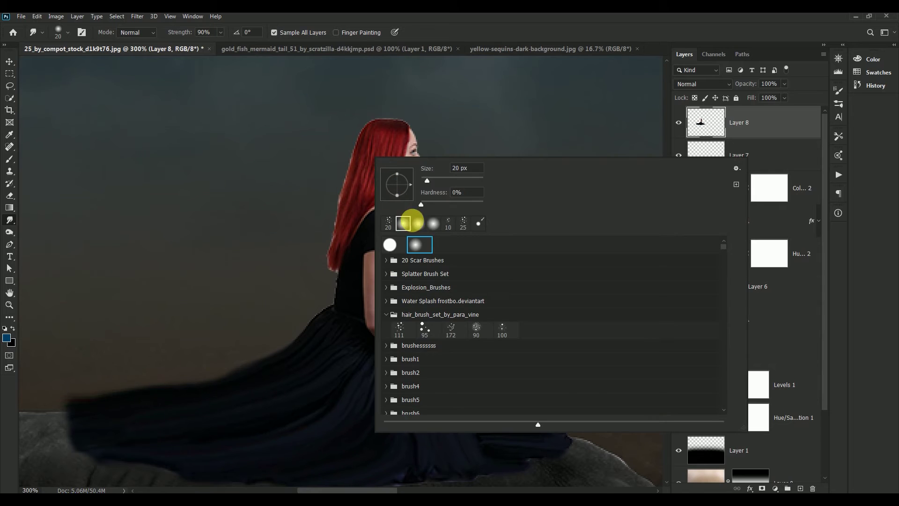
pyautogui.click(410, 317)
pyautogui.click(399, 329)
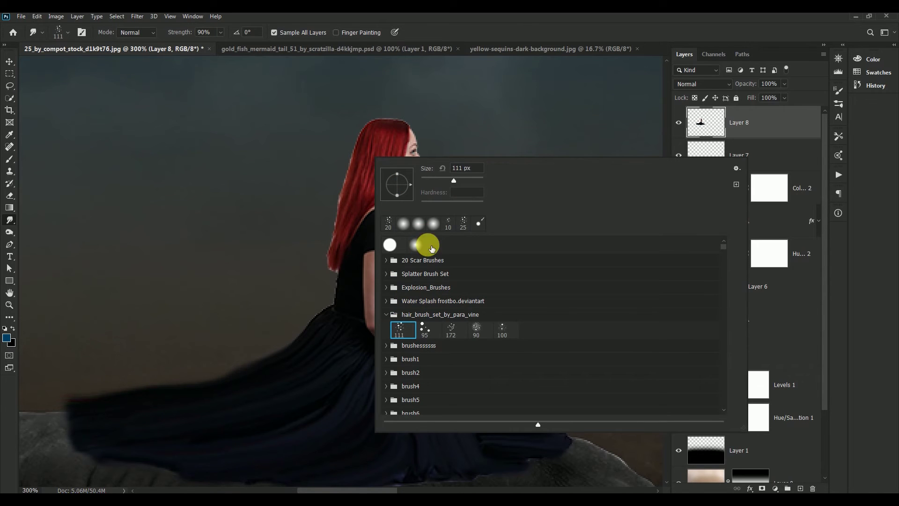
pyautogui.click(490, 32)
pyautogui.press('[')
pyautogui.press('[')
pyautogui.press('[')
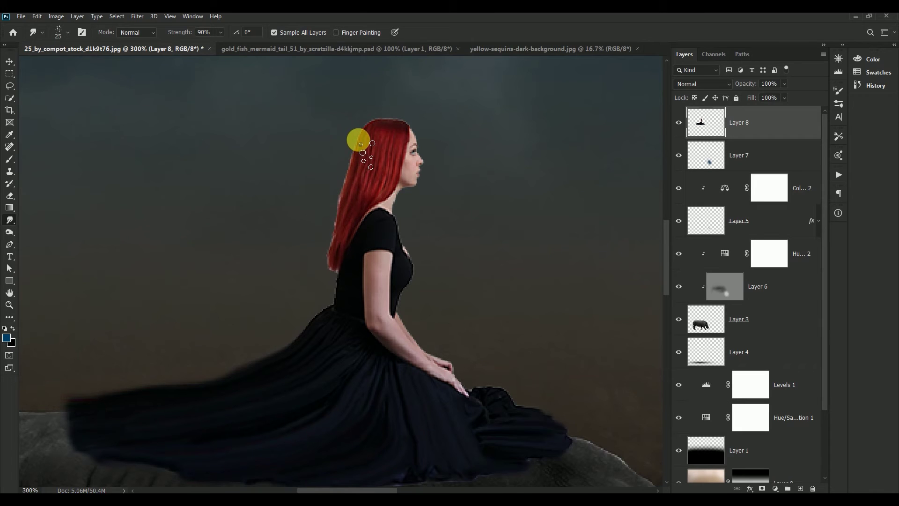
pyautogui.moveTo(365, 139)
pyautogui.mouseDown()
pyautogui.moveTo(337, 157)
pyautogui.moveTo(363, 165)
pyautogui.moveTo(311, 215)
pyautogui.moveTo(342, 215)
pyautogui.moveTo(295, 243)
pyautogui.moveTo(333, 237)
pyautogui.moveTo(259, 259)
pyautogui.moveTo(336, 264)
pyautogui.moveTo(236, 279)
pyautogui.moveTo(334, 237)
pyautogui.moveTo(231, 265)
pyautogui.moveTo(351, 195)
pyautogui.mouseUp()
pyautogui.moveTo(352, 194)
pyautogui.mouseDown()
pyautogui.moveTo(244, 264)
pyautogui.moveTo(347, 183)
pyautogui.moveTo(160, 243)
pyautogui.moveTo(345, 165)
pyautogui.moveTo(276, 191)
pyautogui.moveTo(367, 168)
pyautogui.moveTo(356, 176)
pyautogui.moveTo(235, 206)
pyautogui.moveTo(355, 145)
pyautogui.moveTo(173, 223)
pyautogui.moveTo(367, 153)
pyautogui.moveTo(386, 158)
pyautogui.moveTo(327, 221)
pyautogui.moveTo(388, 143)
pyautogui.moveTo(355, 203)
pyautogui.moveTo(382, 132)
pyautogui.moveTo(337, 203)
pyautogui.moveTo(370, 146)
pyautogui.moveTo(361, 203)
pyautogui.moveTo(329, 249)
pyautogui.moveTo(346, 234)
pyautogui.moveTo(299, 281)
pyautogui.moveTo(341, 251)
pyautogui.moveTo(348, 233)
pyautogui.moveTo(313, 258)
pyautogui.moveTo(361, 209)
pyautogui.moveTo(401, 133)
pyautogui.moveTo(375, 191)
pyautogui.moveTo(395, 125)
pyautogui.moveTo(369, 181)
pyautogui.moveTo(400, 142)
pyautogui.moveTo(373, 171)
pyautogui.moveTo(388, 161)
pyautogui.moveTo(386, 192)
pyautogui.moveTo(359, 198)
pyautogui.moveTo(361, 183)
pyautogui.moveTo(278, 221)
pyautogui.mouseUp()
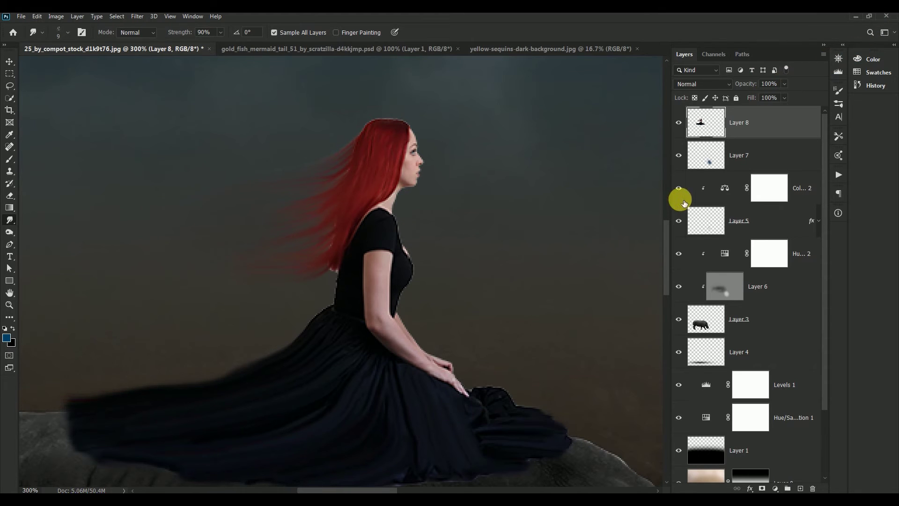
pyautogui.click(9, 62)
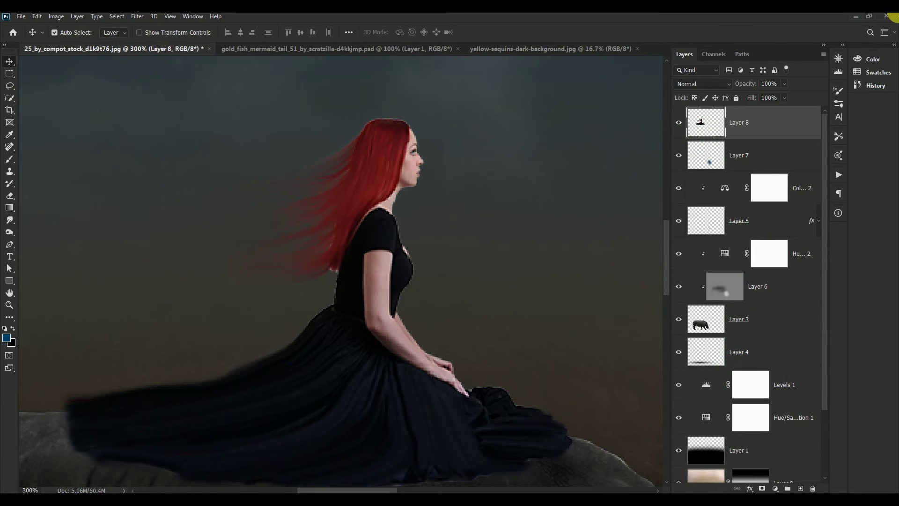
# Step: Create Layer 9 clipped to the woman and fill it with 50% gray
pyautogui.click(801, 488)
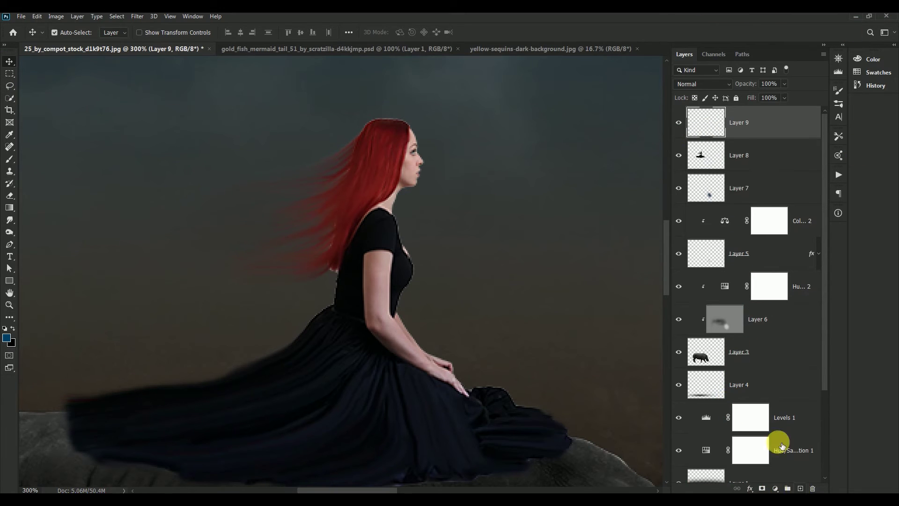
pyautogui.keyDown('alt'); pyautogui.click(706, 143); pyautogui.keyUp('alt')
pyautogui.click(38, 17)
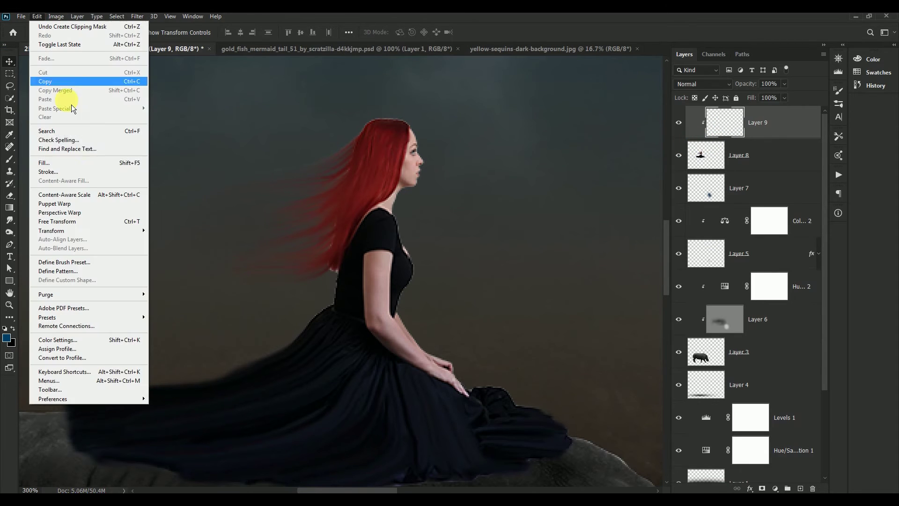
pyautogui.click(80, 164)
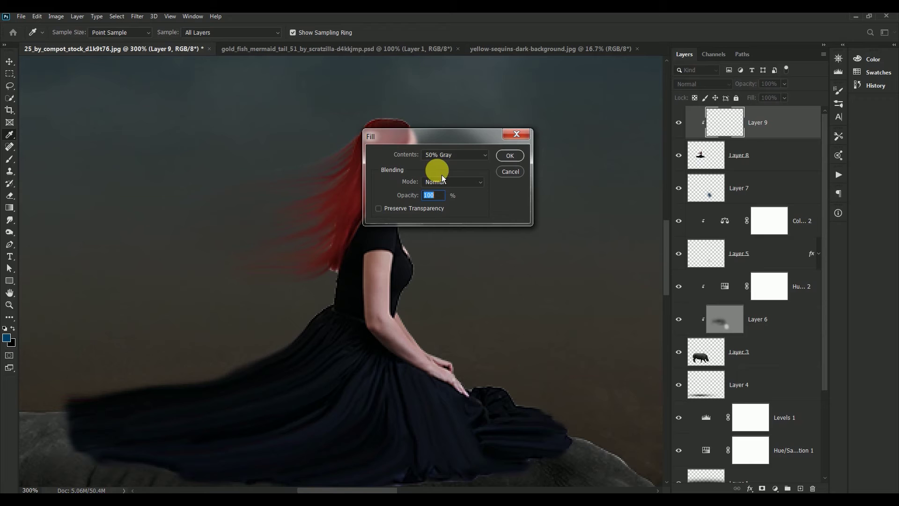
pyautogui.click(503, 162)
pyautogui.press('v')
# Step: Set the gray layer's blend mode to Overlay
pyautogui.click(711, 88)
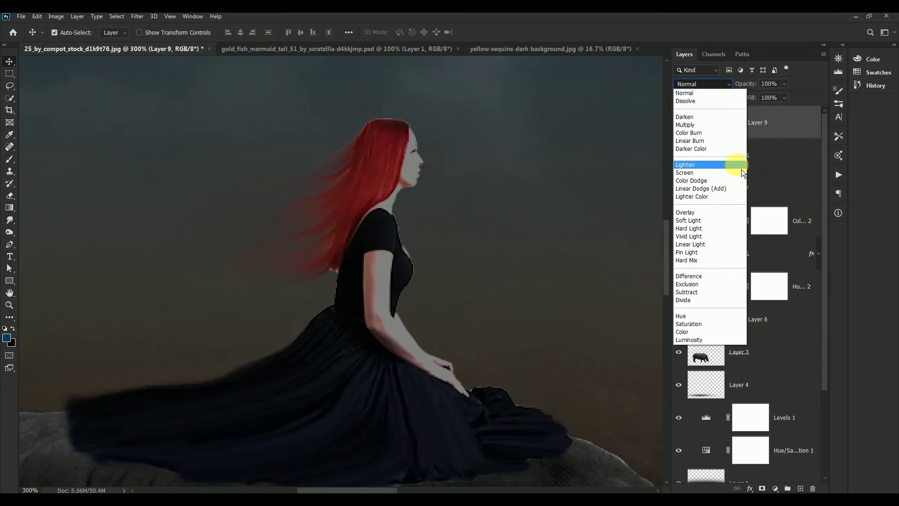
pyautogui.click(714, 214)
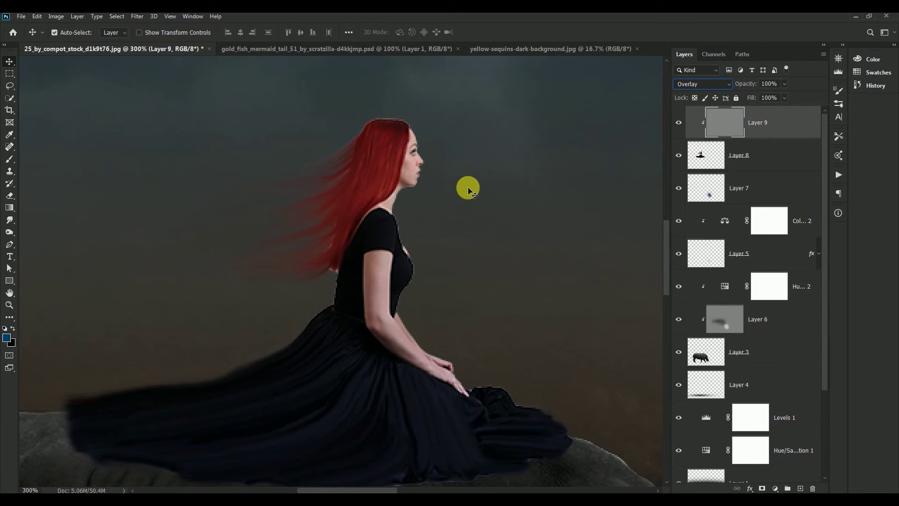
pyautogui.hotkey('ctrl', '+')
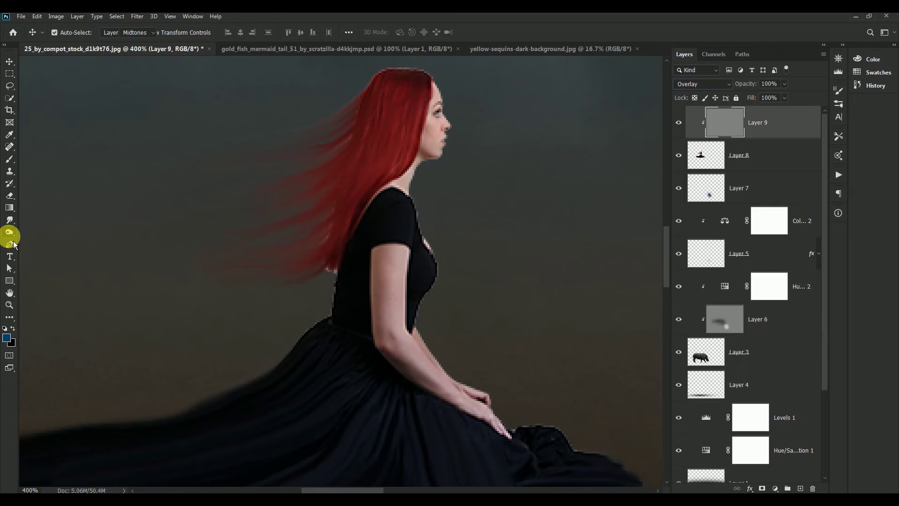
pyautogui.click(12, 236)
pyautogui.click(30, 242)
# Step: Burn shadows onto the woman's face and neck, continuing down toward the skirt
pyautogui.moveTo(275, 301); pyautogui.dragTo(398, 227)
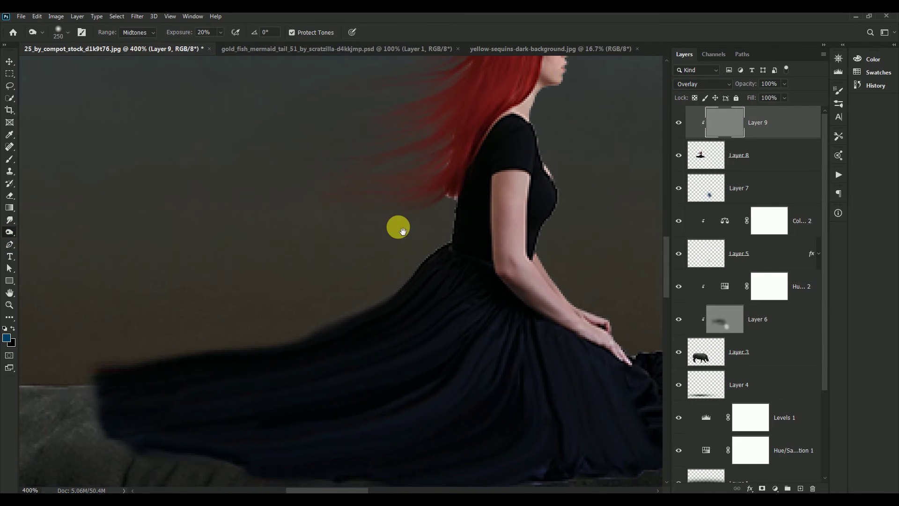
pyautogui.press('[')
pyautogui.press('[')
pyautogui.press('[')
pyautogui.press('[')
pyautogui.press('[')
pyautogui.press('[')
pyautogui.press('[')
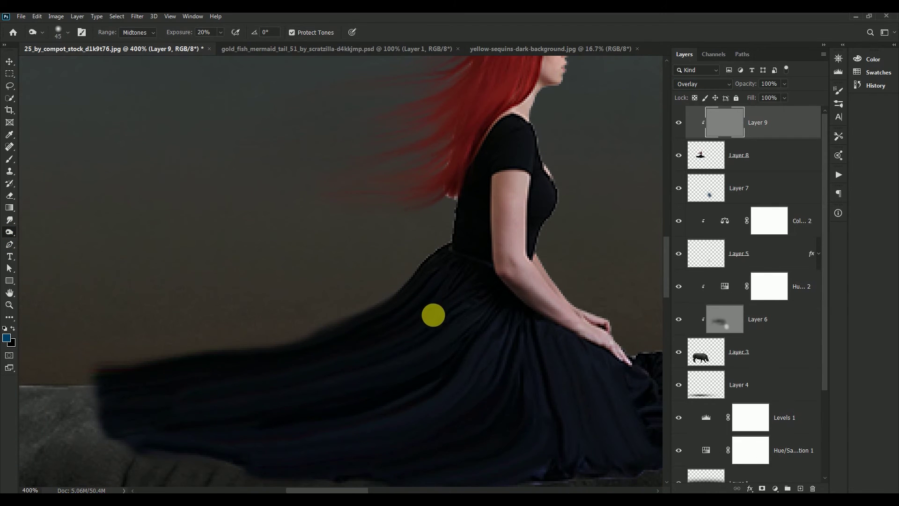
pyautogui.press('[')
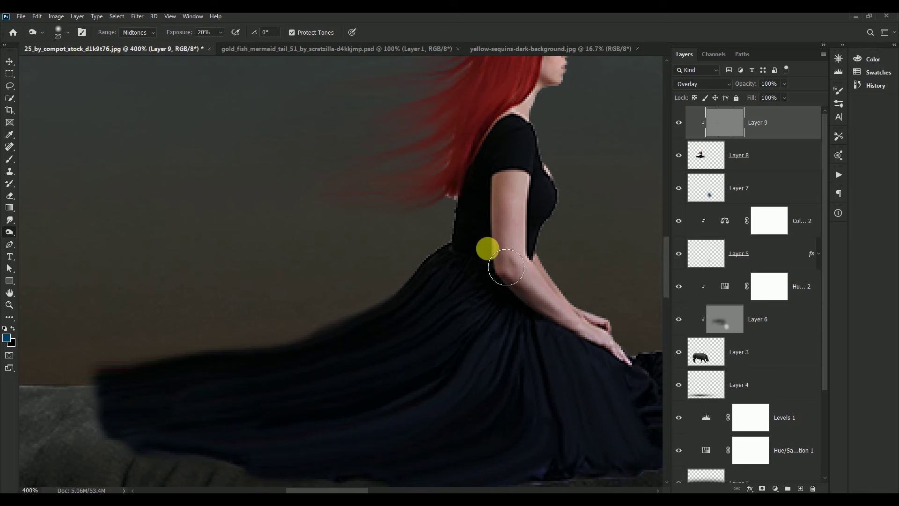
pyautogui.press('[')
pyautogui.press('[')
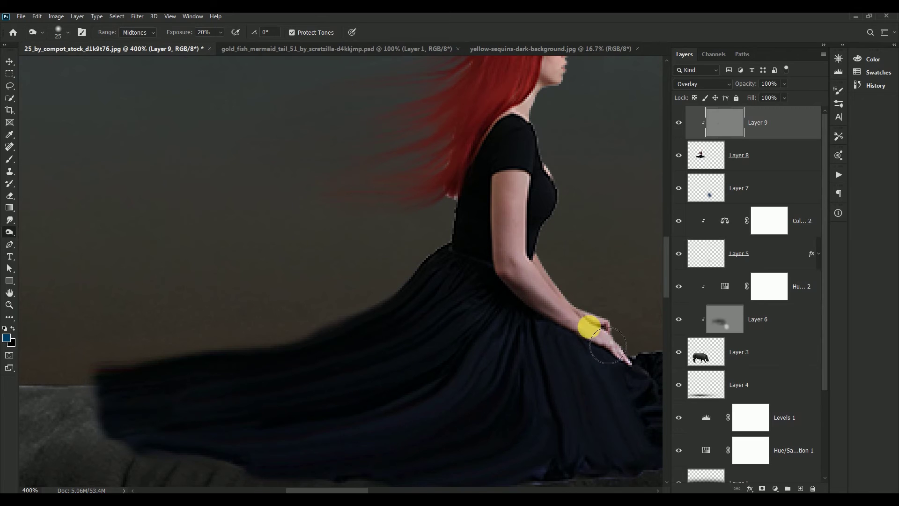
pyautogui.press('[')
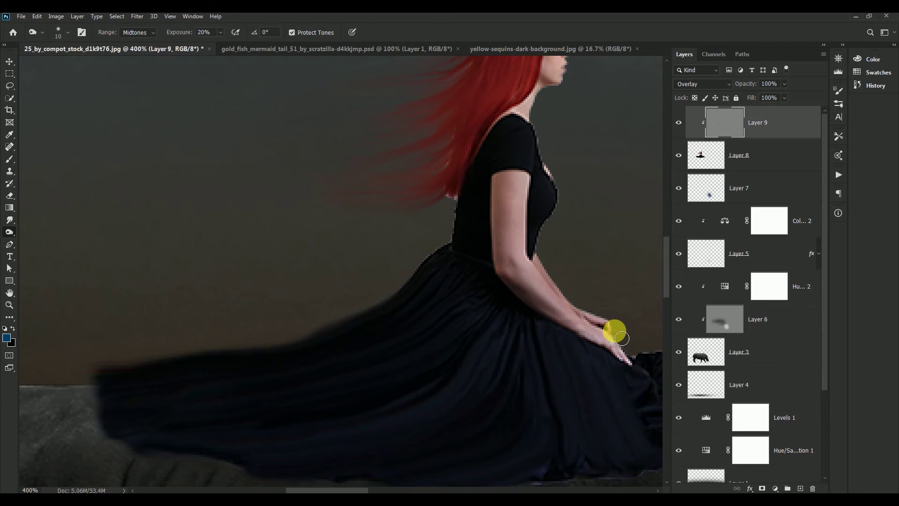
pyautogui.scroll(2, 585, 225)
pyautogui.scroll(3, 557, 234)
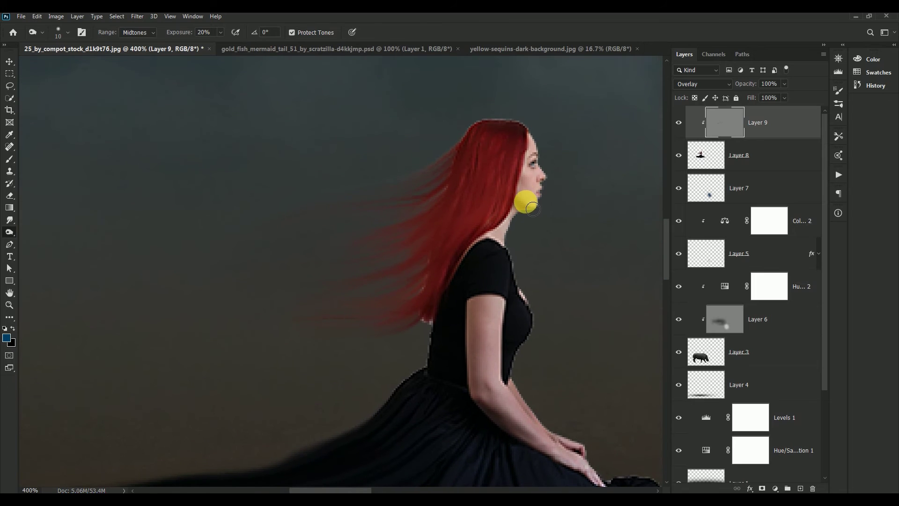
pyautogui.press(']')
pyautogui.press(']')
pyautogui.press(']')
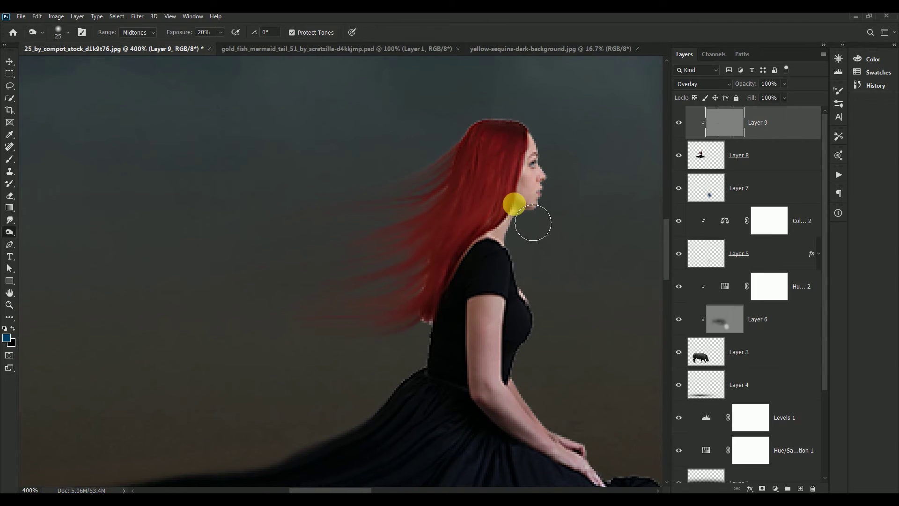
pyautogui.moveTo(533, 223); pyautogui.dragTo(541, 224)
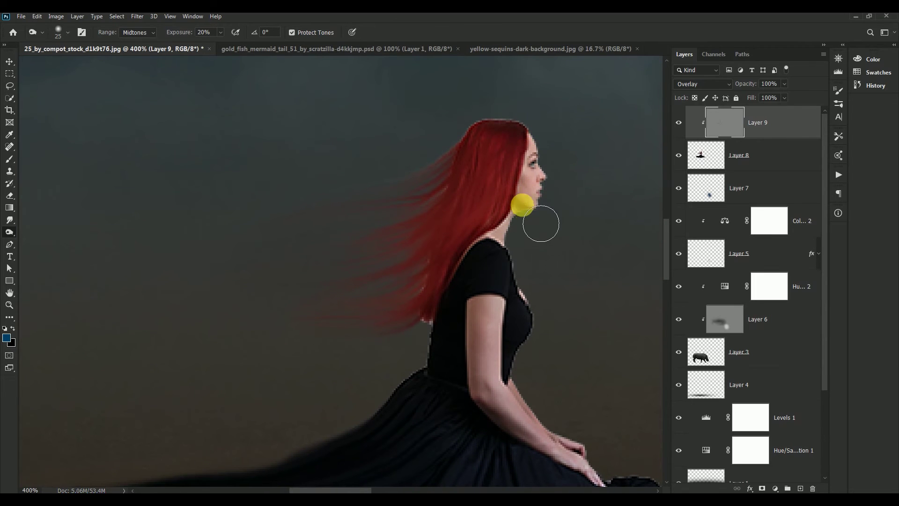
pyautogui.press(']')
pyautogui.moveTo(541, 224)
pyautogui.mouseDown()
pyautogui.moveTo(517, 234)
pyautogui.moveTo(482, 317)
pyautogui.moveTo(456, 174)
pyautogui.mouseUp()
pyautogui.moveTo(457, 219)
pyautogui.mouseDown()
pyautogui.moveTo(540, 410)
pyautogui.moveTo(602, 426)
pyautogui.moveTo(510, 342)
pyautogui.moveTo(438, 387)
pyautogui.moveTo(221, 437)
pyautogui.moveTo(377, 321)
pyautogui.moveTo(233, 394)
pyautogui.moveTo(346, 460)
pyautogui.moveTo(514, 423)
pyautogui.moveTo(490, 447)
pyautogui.moveTo(594, 398)
pyautogui.moveTo(552, 386)
pyautogui.moveTo(630, 393)
pyautogui.moveTo(503, 406)
pyautogui.moveTo(569, 403)
pyautogui.moveTo(532, 389)
pyautogui.moveTo(548, 424)
pyautogui.mouseUp()
# Step: Shade along the woman's upper arm and forearm, then use a smaller Dodge brush
pyautogui.moveTo(407, 301)
pyautogui.mouseDown()
pyautogui.moveTo(381, 241)
pyautogui.moveTo(430, 359)
pyautogui.moveTo(497, 417)
pyautogui.mouseUp()
pyautogui.moveTo(433, 275)
pyautogui.mouseDown()
pyautogui.moveTo(473, 357)
pyautogui.moveTo(445, 288)
pyautogui.moveTo(407, 354)
pyautogui.moveTo(427, 176)
pyautogui.moveTo(412, 251)
pyautogui.moveTo(373, 320)
pyautogui.moveTo(453, 170)
pyautogui.moveTo(461, 216)
pyautogui.moveTo(383, 315)
pyautogui.moveTo(450, 248)
pyautogui.mouseUp()
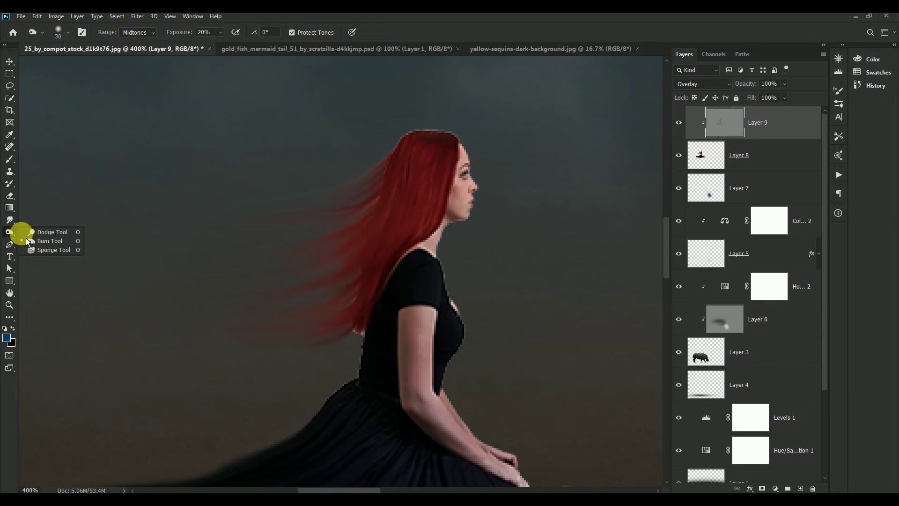
pyautogui.moveTo(9, 239); pyautogui.dragTo(35, 232)
pyautogui.press('[')
pyautogui.press('[')
pyautogui.press('[')
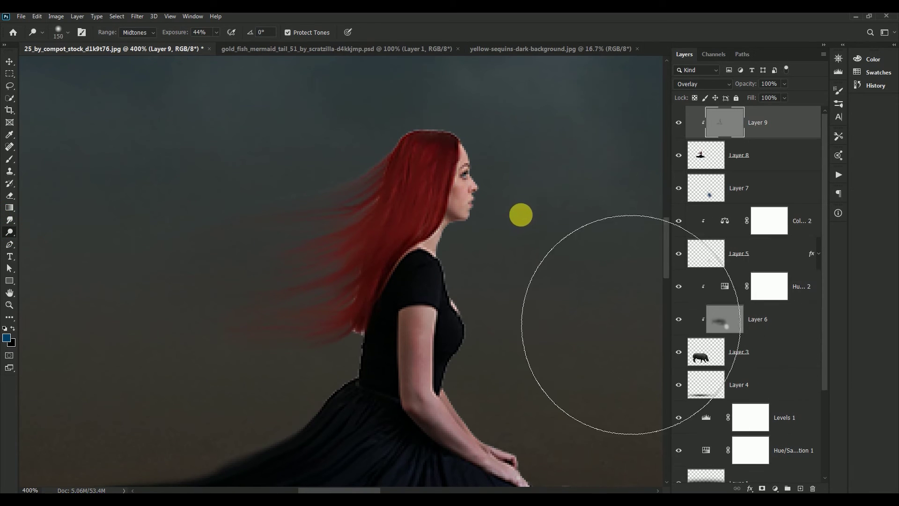
pyautogui.press('[')
pyautogui.press('[')
pyautogui.press('[')
pyautogui.press('[')
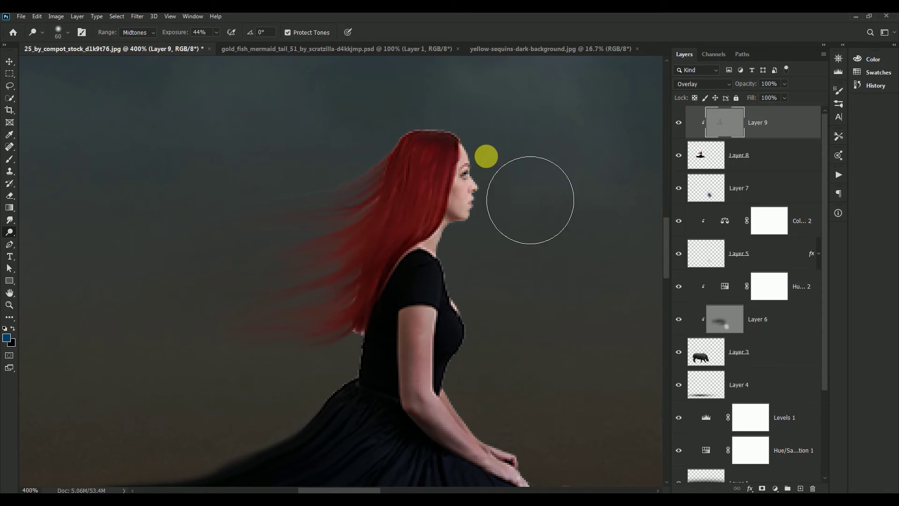
pyautogui.hotkey('ctrl', '-')
# Step: Add a Hue/Saturation layer at Hue -1, Saturation -15, clipped to Layer 9
pyautogui.hotkey('ctrl', '-')
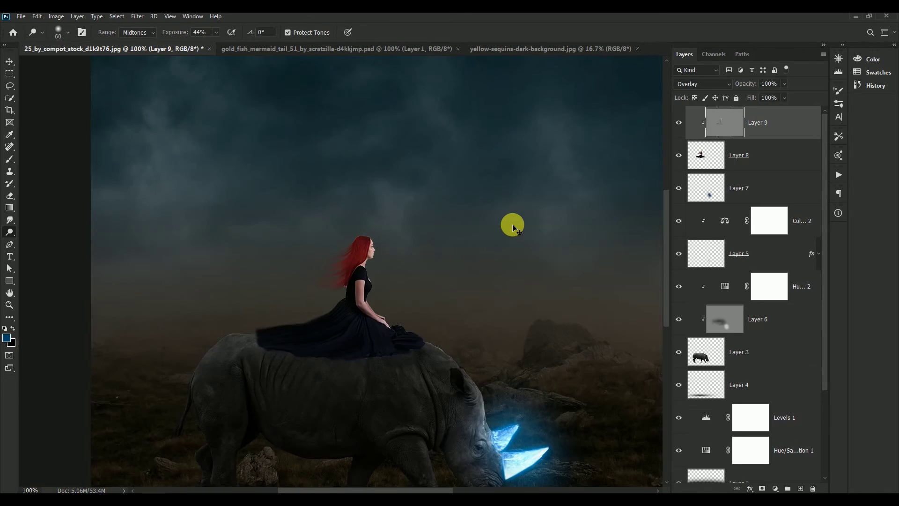
pyautogui.hotkey('ctrl', '-')
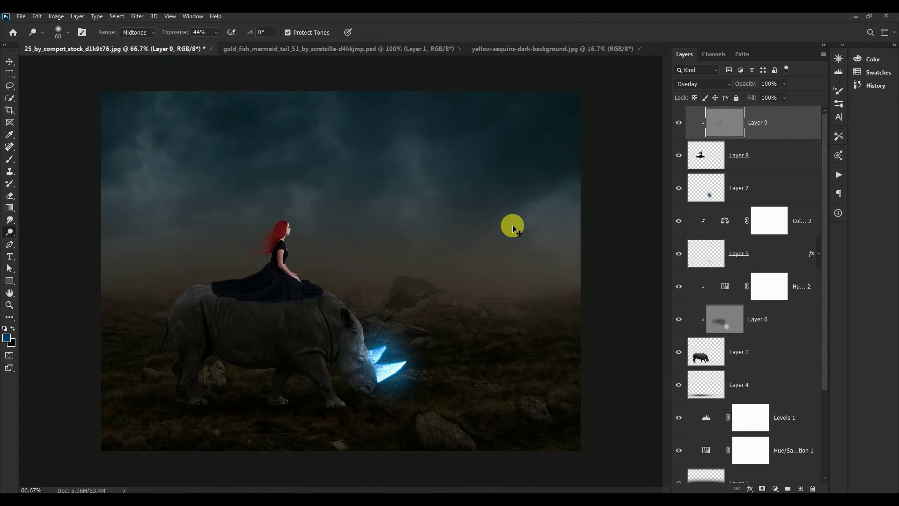
pyautogui.hotkey('ctrl', '+')
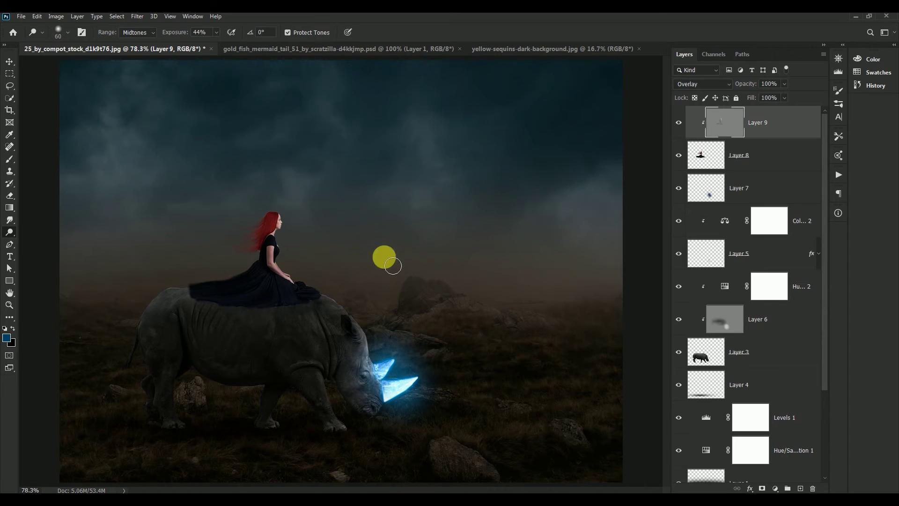
pyautogui.click(9, 61)
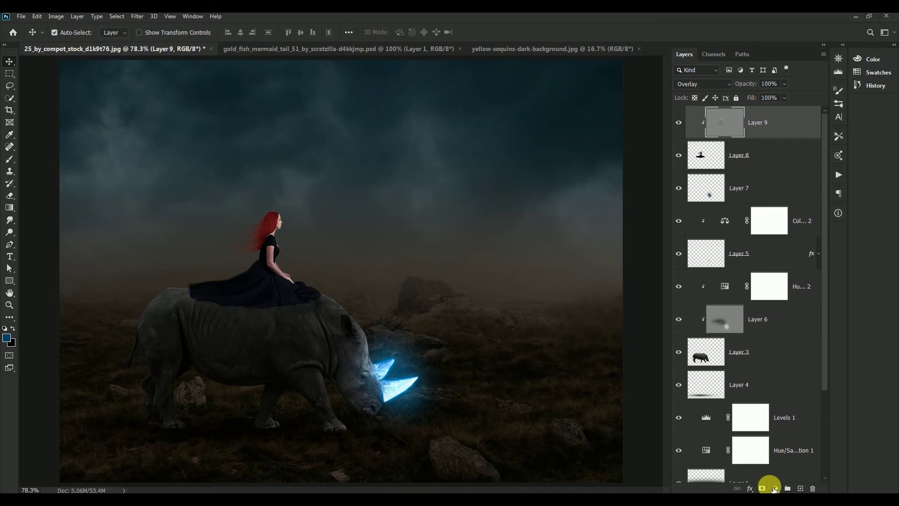
pyautogui.click(774, 488)
pyautogui.click(810, 402)
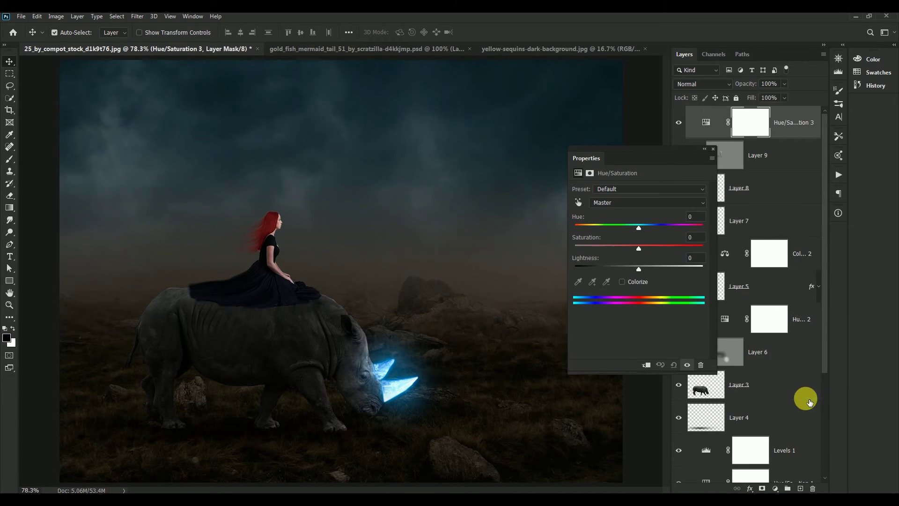
pyautogui.click(700, 218)
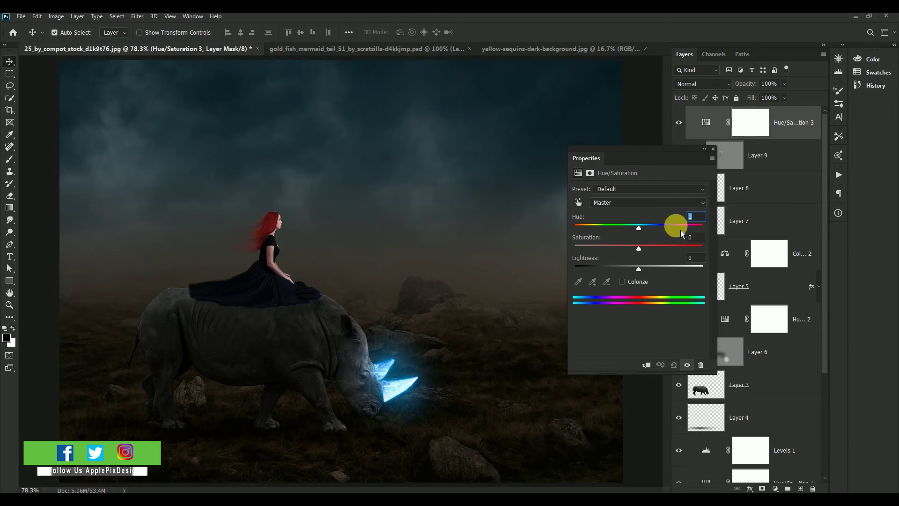
pyautogui.write('-1')
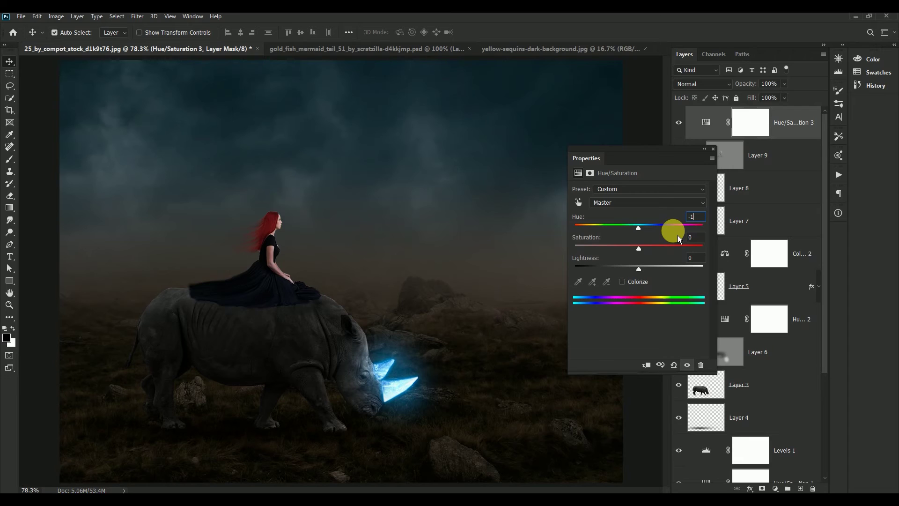
pyautogui.click(696, 238)
pyautogui.write('-15')
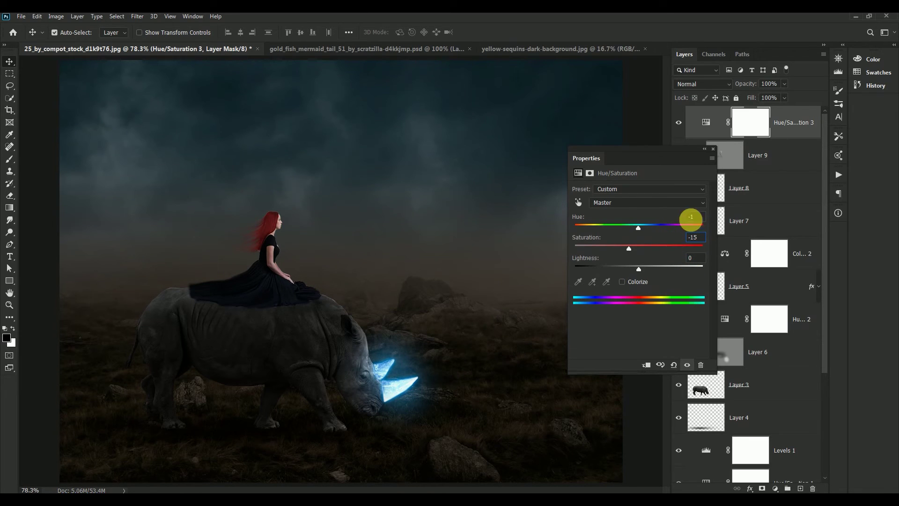
pyautogui.click(695, 127)
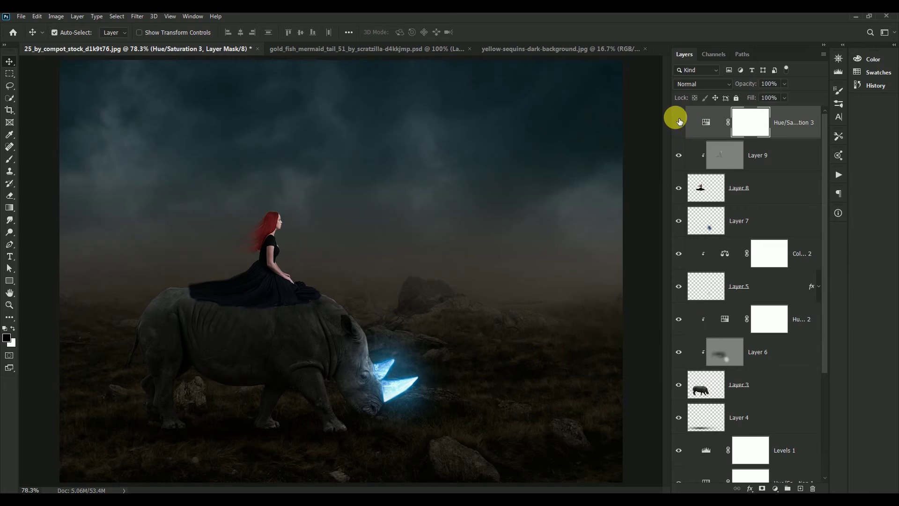
pyautogui.click(679, 121)
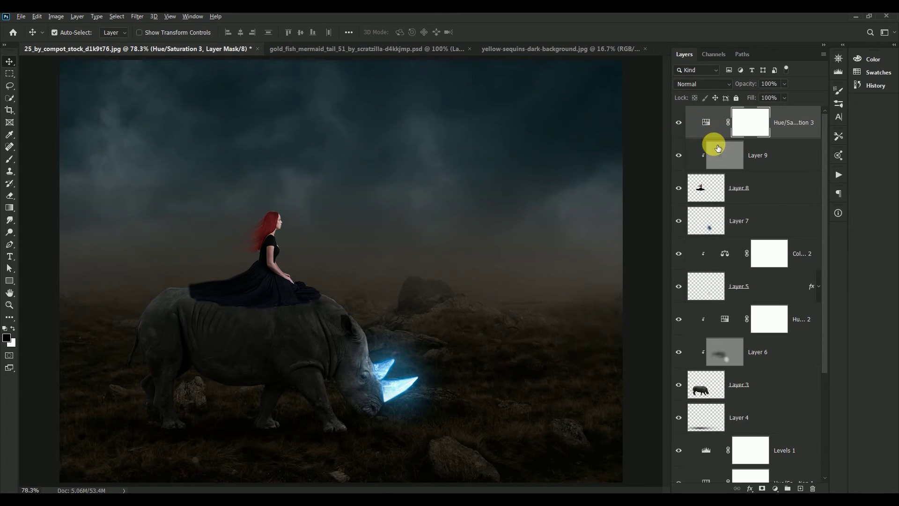
pyautogui.keyDown('alt'); pyautogui.click(707, 141); pyautogui.keyUp('alt')
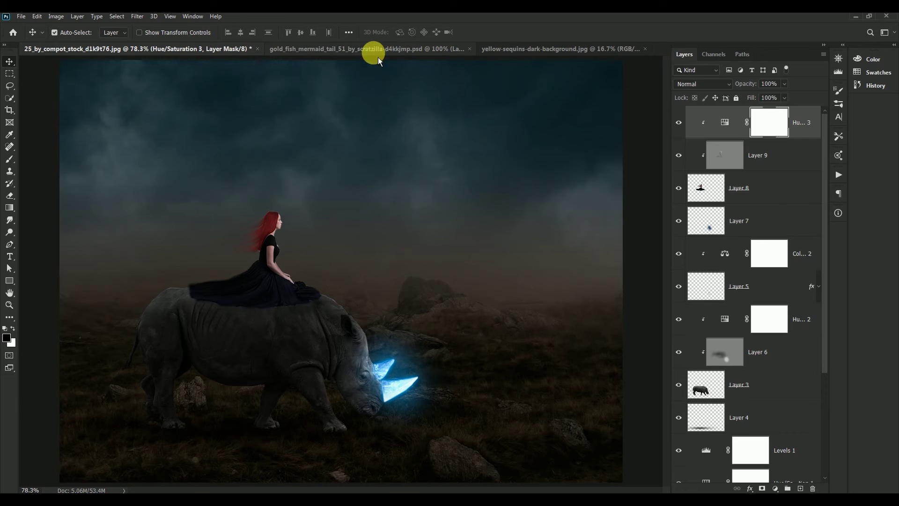
# Step: Drag the goldfish layers into the rhino document, close the fish file, and position the fish
pyautogui.click(337, 55)
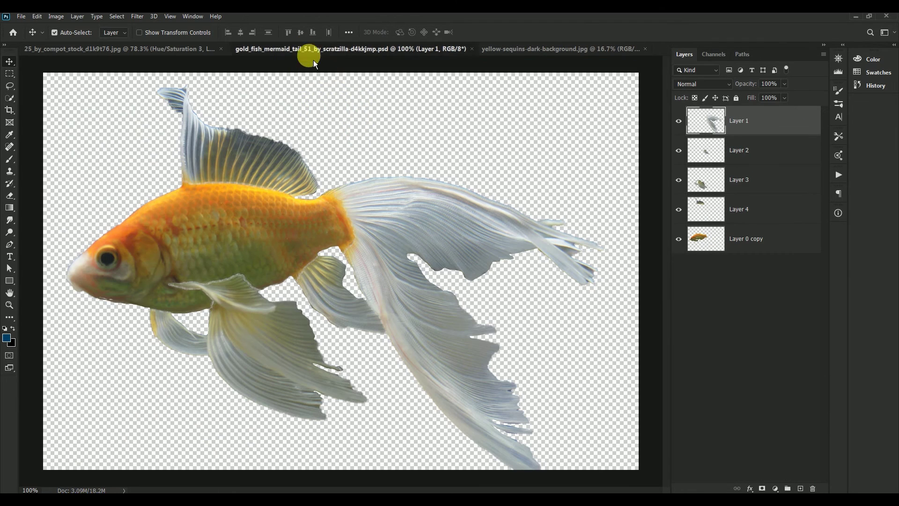
pyautogui.moveTo(328, 56)
pyautogui.mouseDown()
pyautogui.moveTo(471, 135)
pyautogui.moveTo(341, 84)
pyautogui.mouseUp()
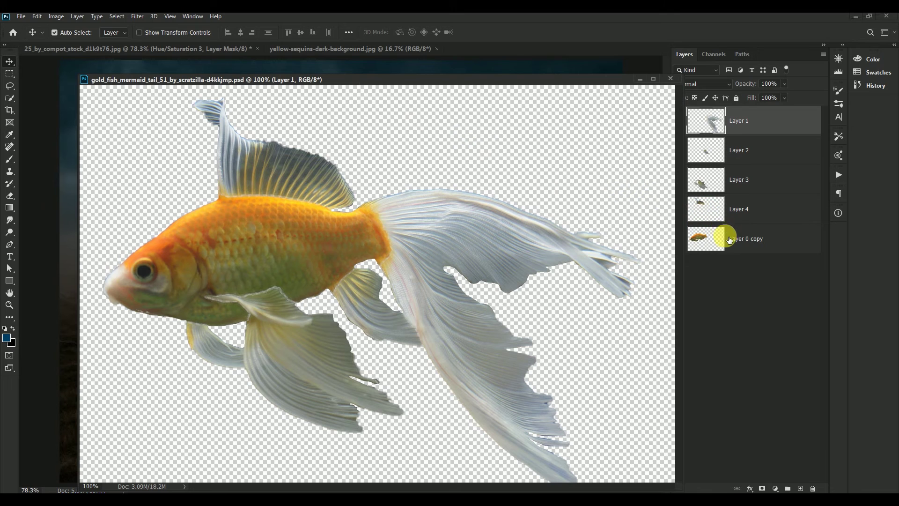
pyautogui.keyDown('shift'); pyautogui.click(729, 240); pyautogui.keyUp('shift')
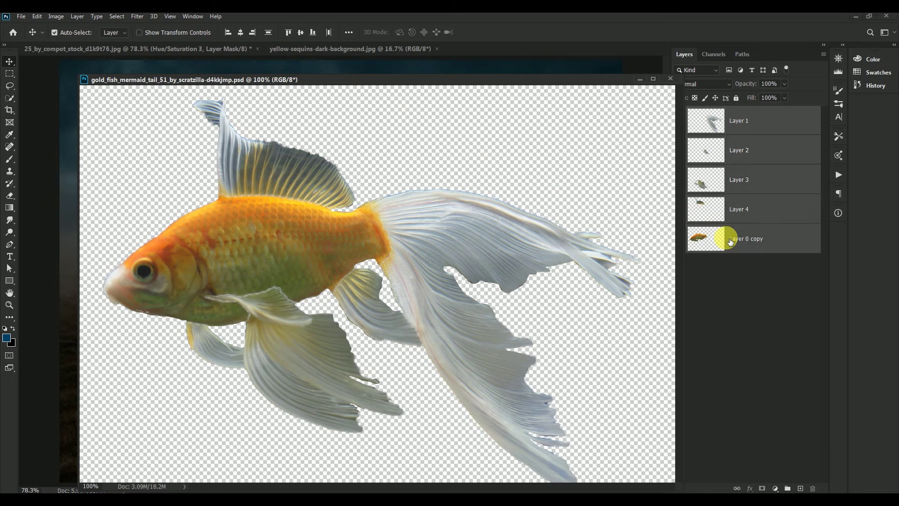
pyautogui.moveTo(315, 83); pyautogui.dragTo(459, 119)
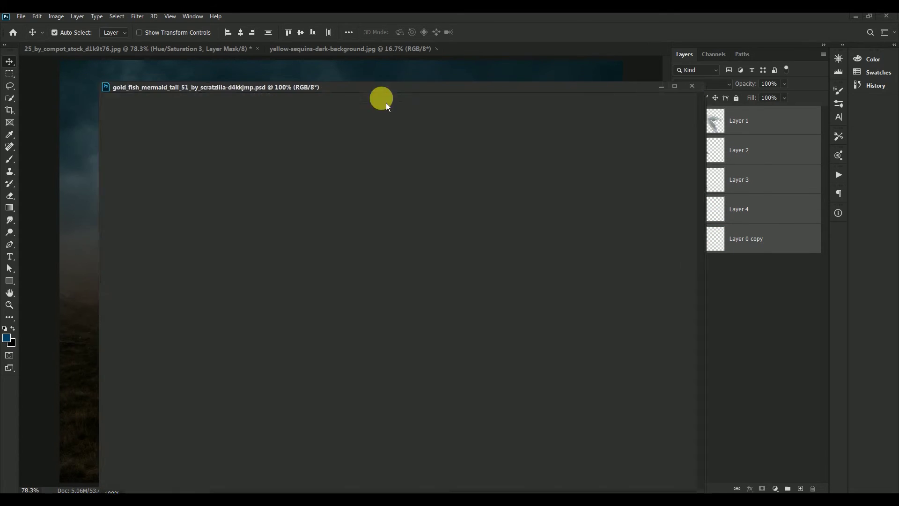
pyautogui.moveTo(484, 261); pyautogui.dragTo(197, 171)
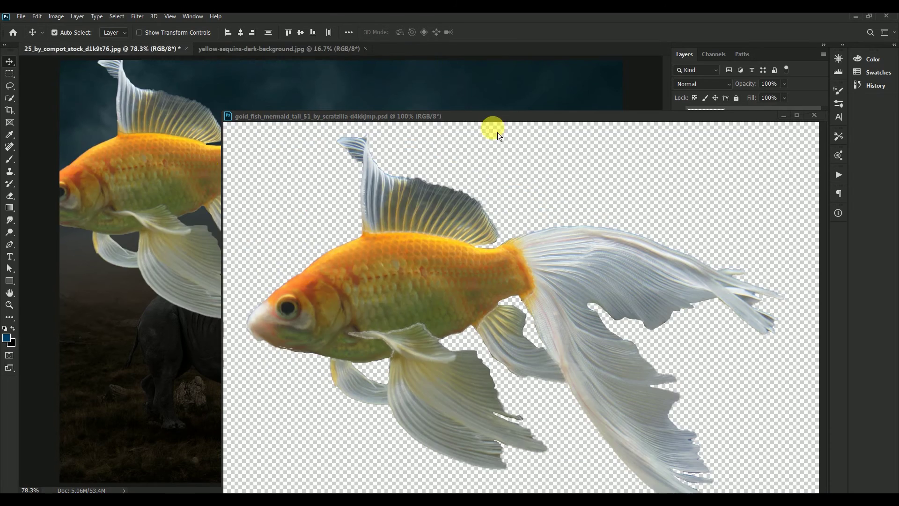
pyautogui.moveTo(565, 119); pyautogui.dragTo(351, 101)
pyautogui.click(600, 97)
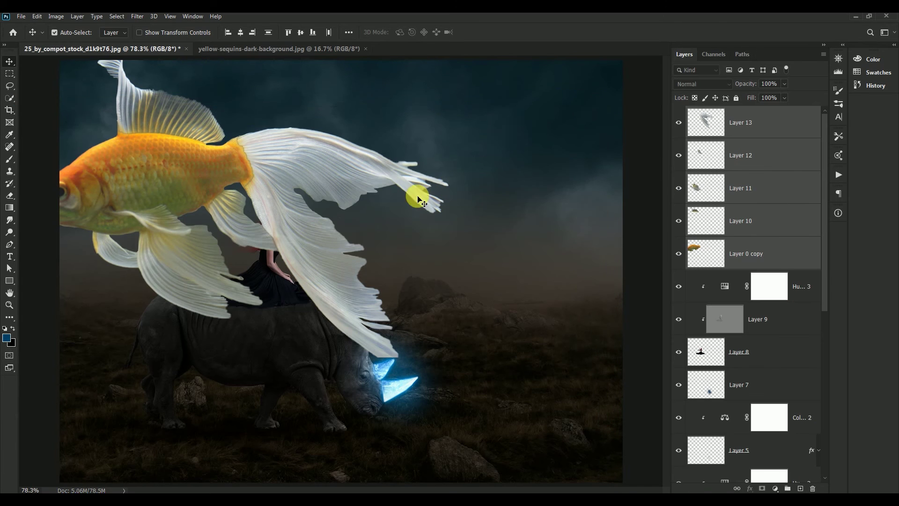
pyautogui.moveTo(180, 183); pyautogui.dragTo(380, 190)
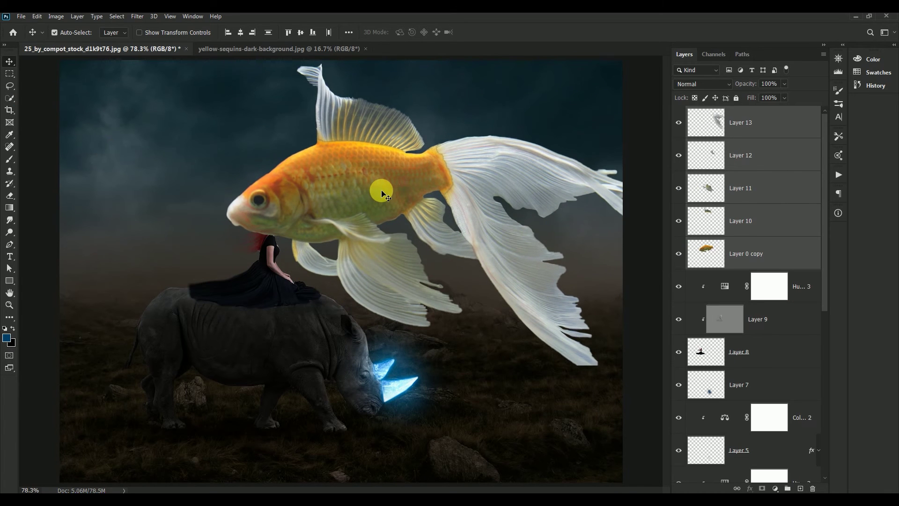
pyautogui.hotkey('ctrl', 't')
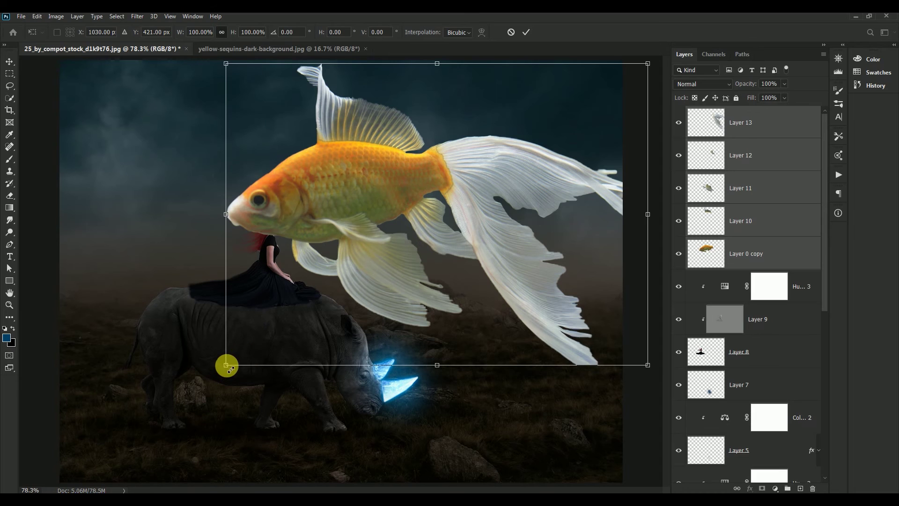
# Step: Scale the goldfish down to about 30% and place it in the sky right of the woman
pyautogui.moveTo(227, 365); pyautogui.dragTo(486, 158)
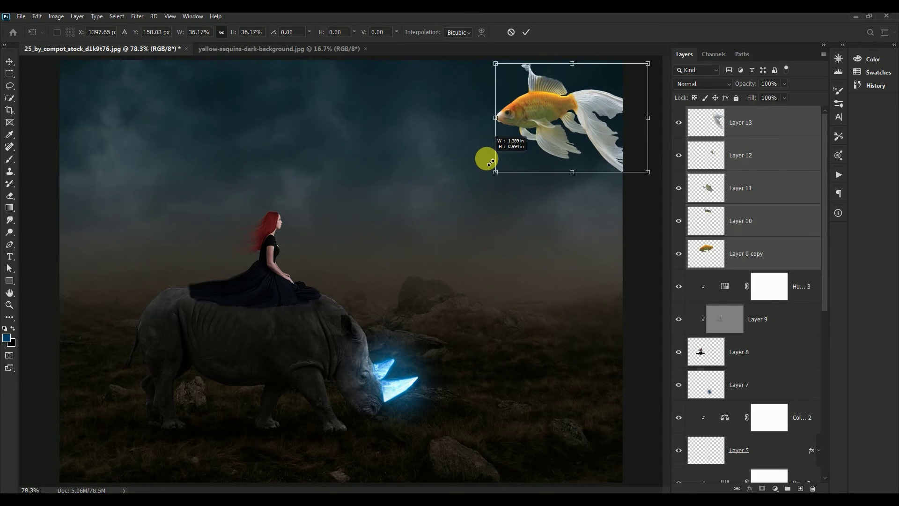
pyautogui.moveTo(564, 116)
pyautogui.mouseDown()
pyautogui.moveTo(451, 216)
pyautogui.moveTo(477, 197)
pyautogui.mouseUp()
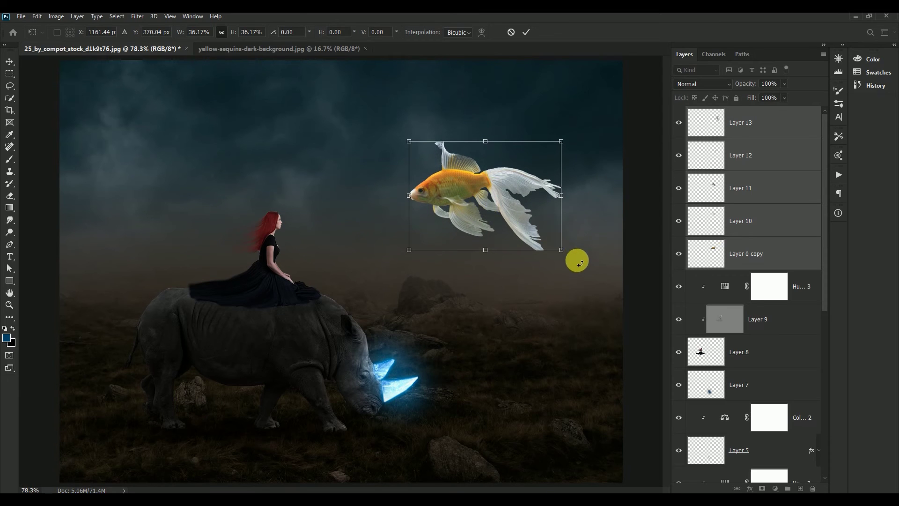
pyautogui.moveTo(561, 250); pyautogui.dragTo(544, 229)
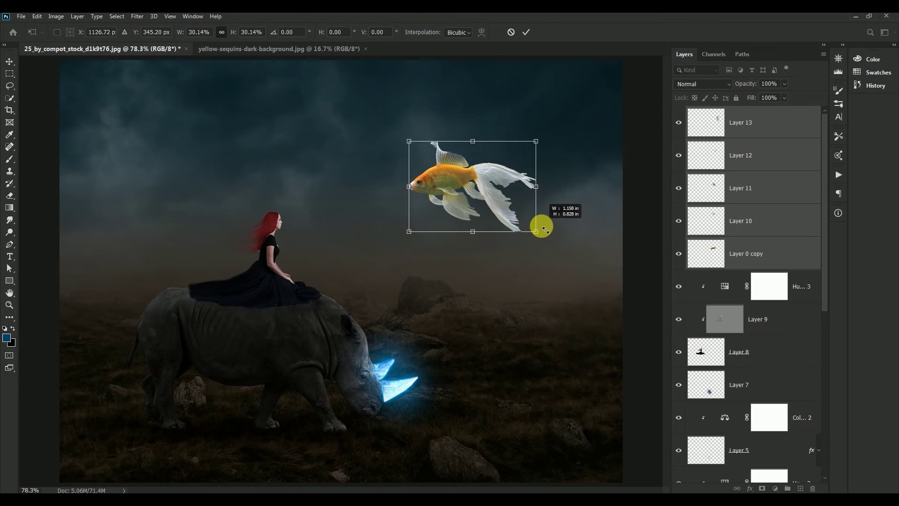
pyautogui.moveTo(463, 175)
pyautogui.mouseDown()
pyautogui.moveTo(474, 192)
pyautogui.moveTo(454, 187)
pyautogui.mouseUp()
pyautogui.press('Return')
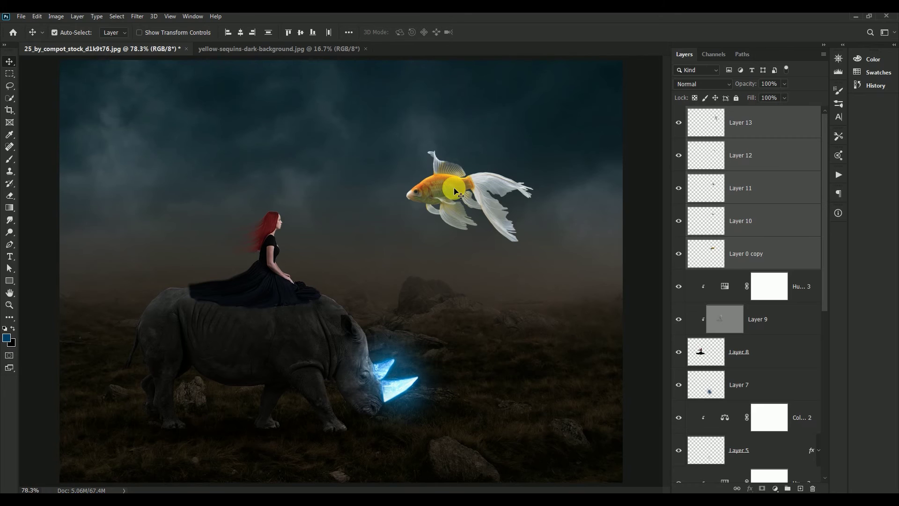
# Step: Inspect the fin layers by toggling the tail fin and orange body visibility
pyautogui.click(619, 208)
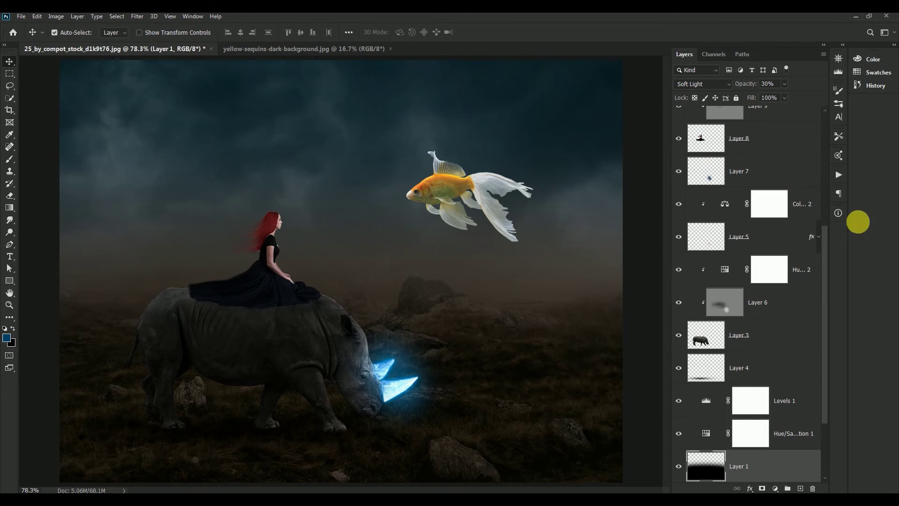
pyautogui.moveTo(827, 270); pyautogui.dragTo(828, 135)
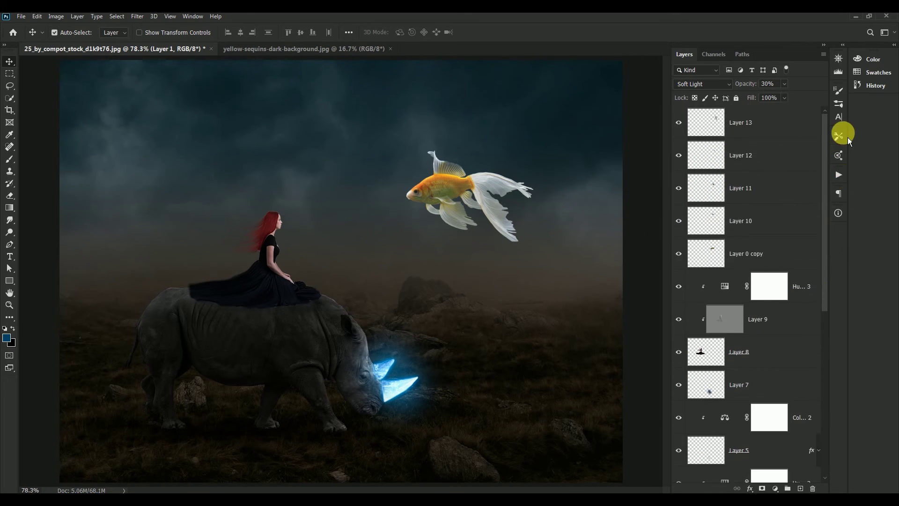
pyautogui.click(684, 128)
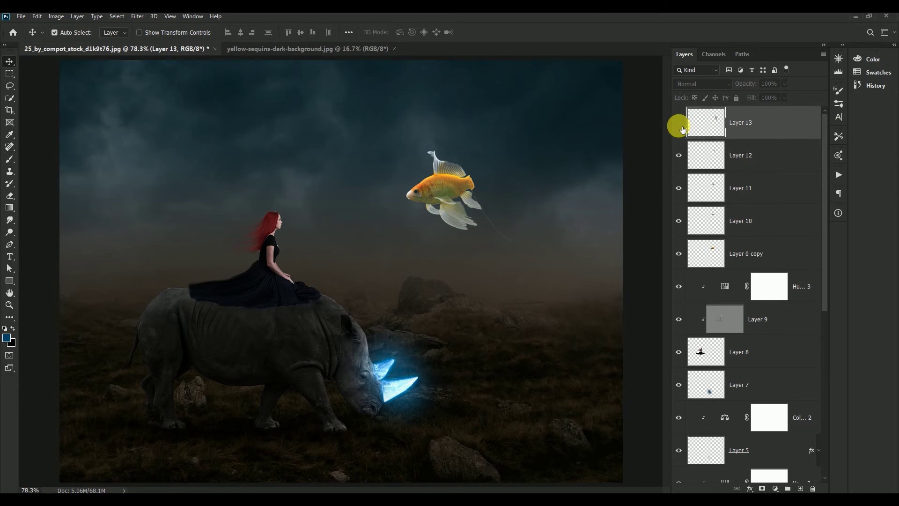
pyautogui.click(679, 125)
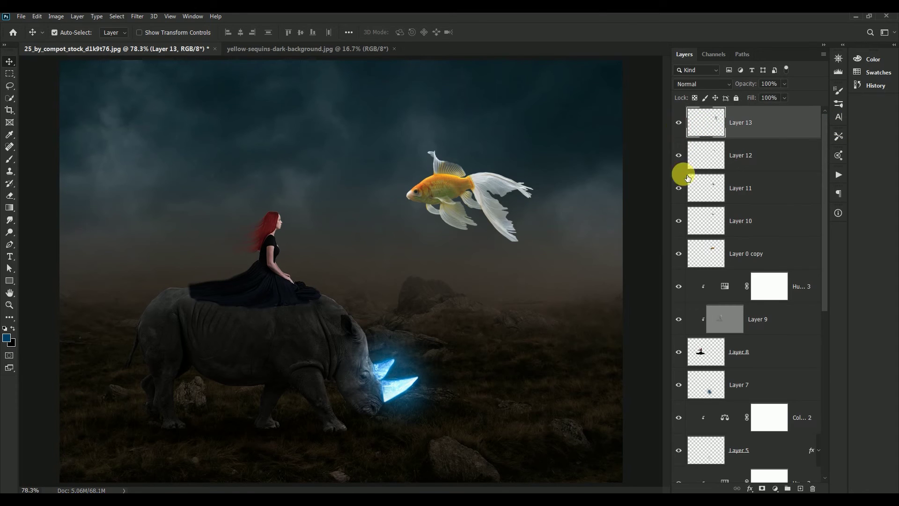
pyautogui.click(680, 253)
# Step: Merge fin Layers 10–13 into one layer and invert its colours
pyautogui.keyDown('shift'); pyautogui.click(704, 221); pyautogui.keyUp('shift')
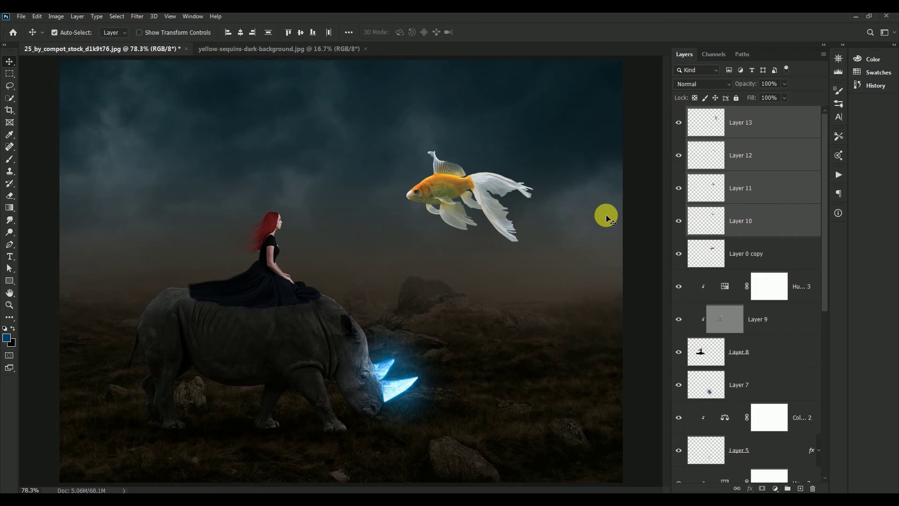
pyautogui.hotkey('ctrl', 'e')
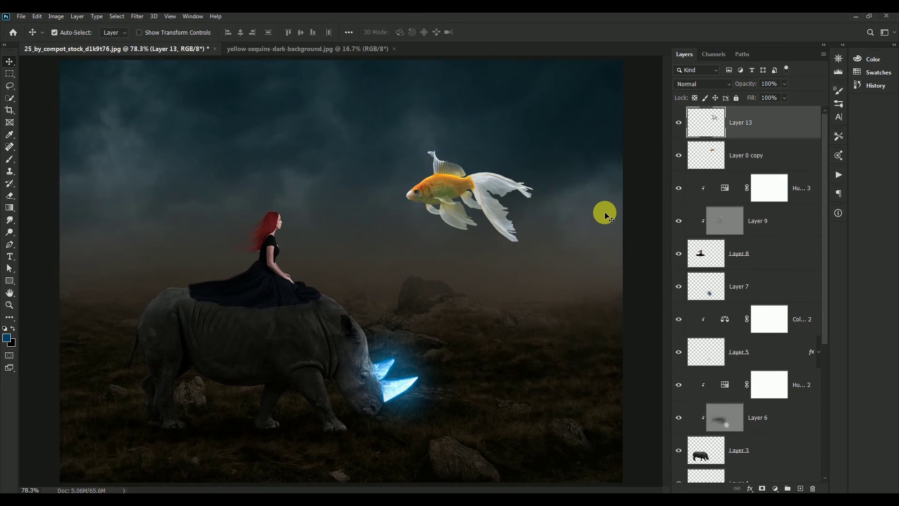
pyautogui.click(679, 122)
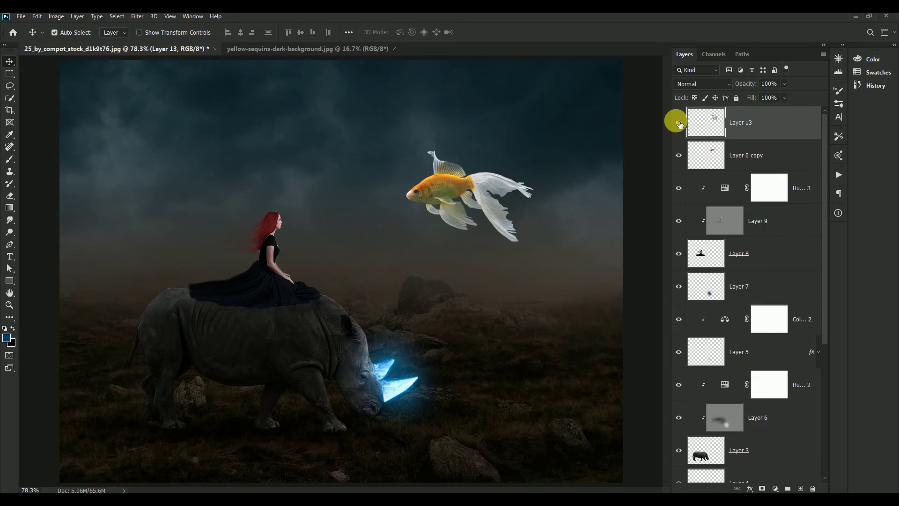
pyautogui.click(37, 18)
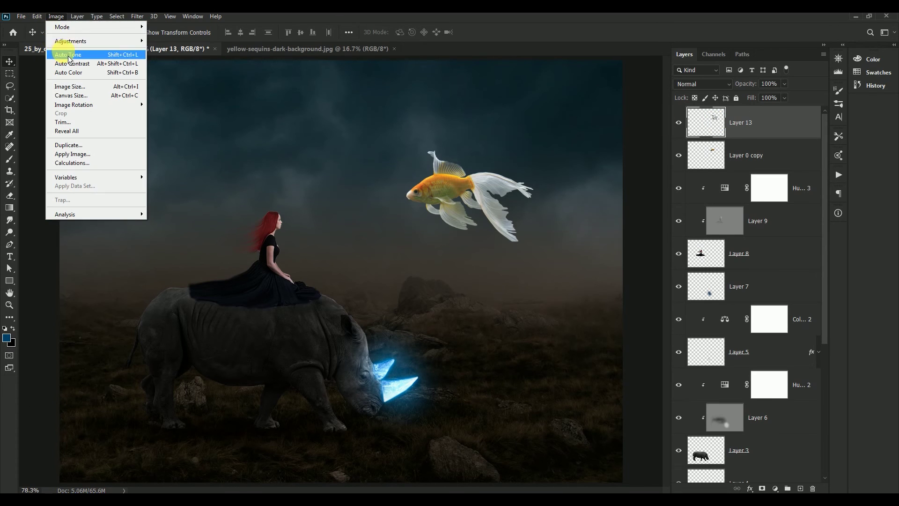
pyautogui.moveTo(70, 40)
pyautogui.click(195, 151)
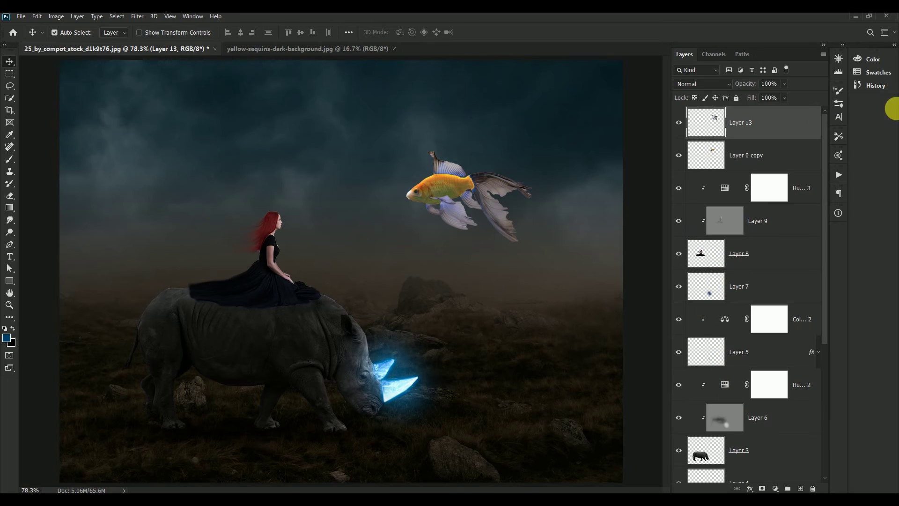
# Step: Add a Colorize Hue/Saturation layer clipped to the fins, at Hue 200 and Saturation 41
pyautogui.click(775, 488)
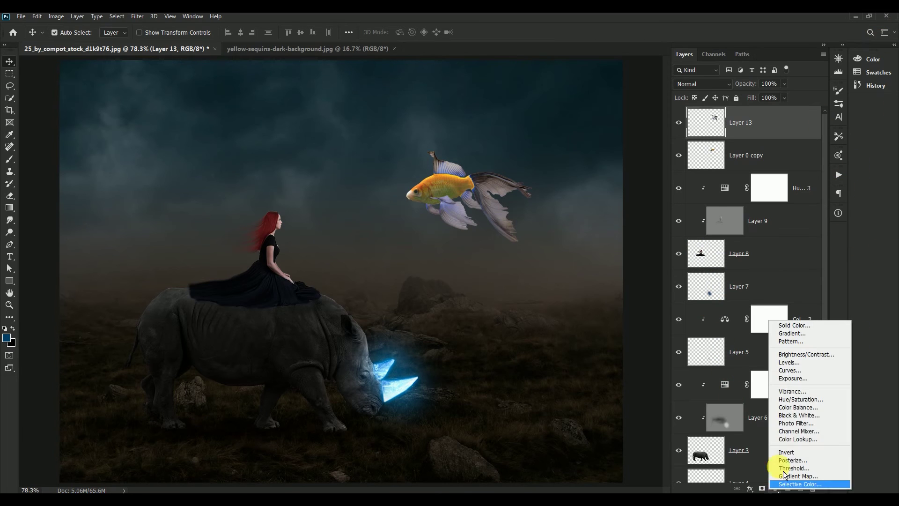
pyautogui.click(803, 400)
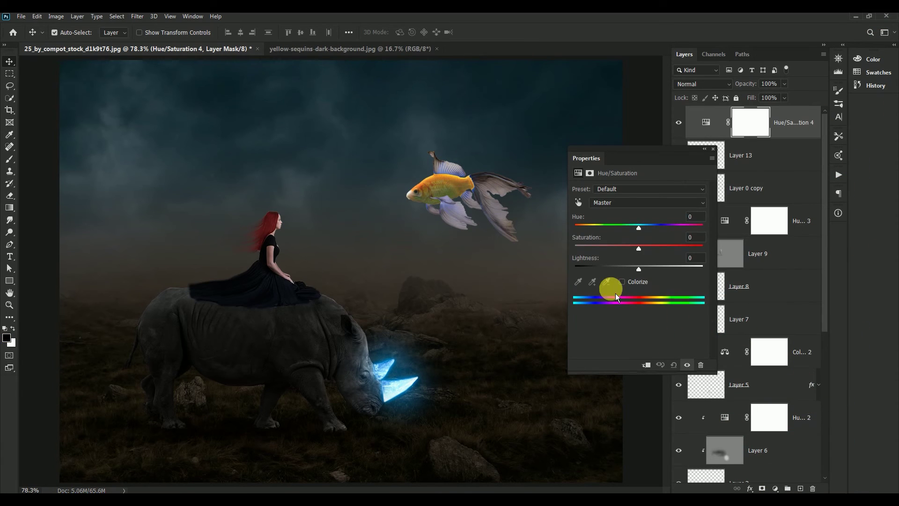
pyautogui.click(623, 282)
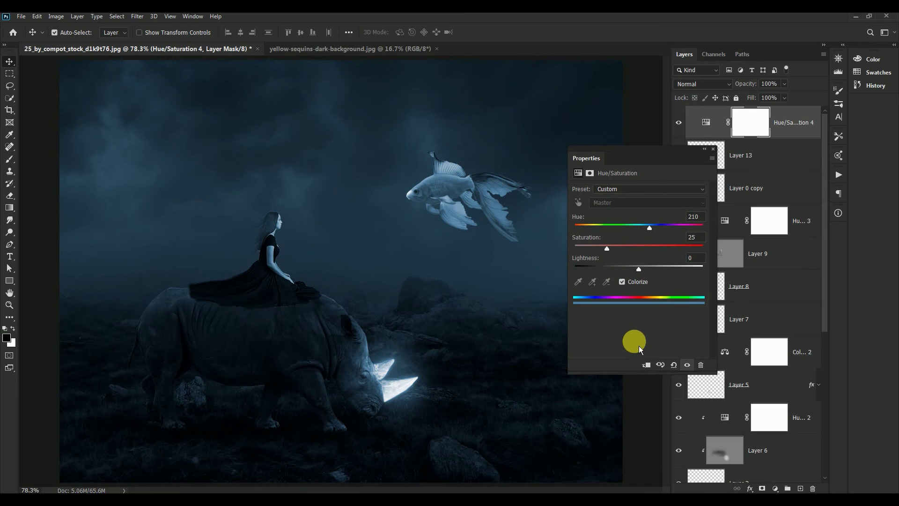
pyautogui.click(647, 364)
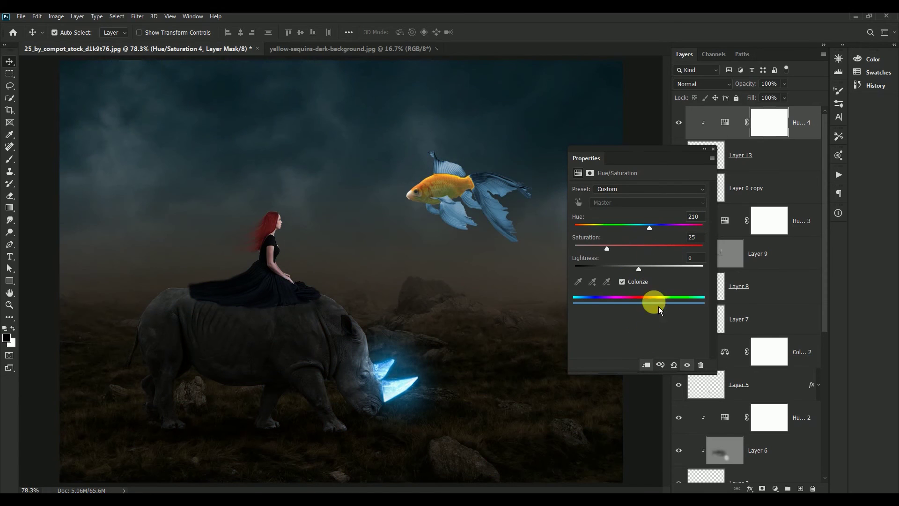
pyautogui.click(704, 222)
pyautogui.write('20')
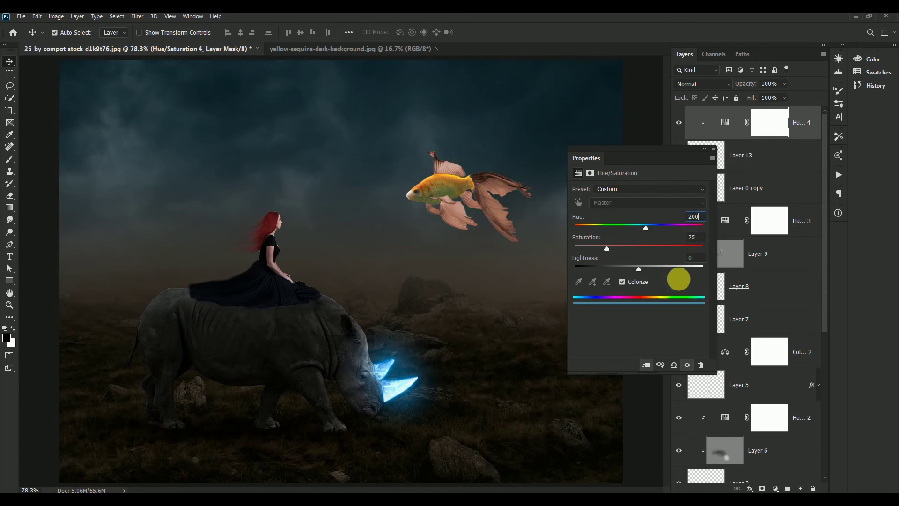
pyautogui.write('0')
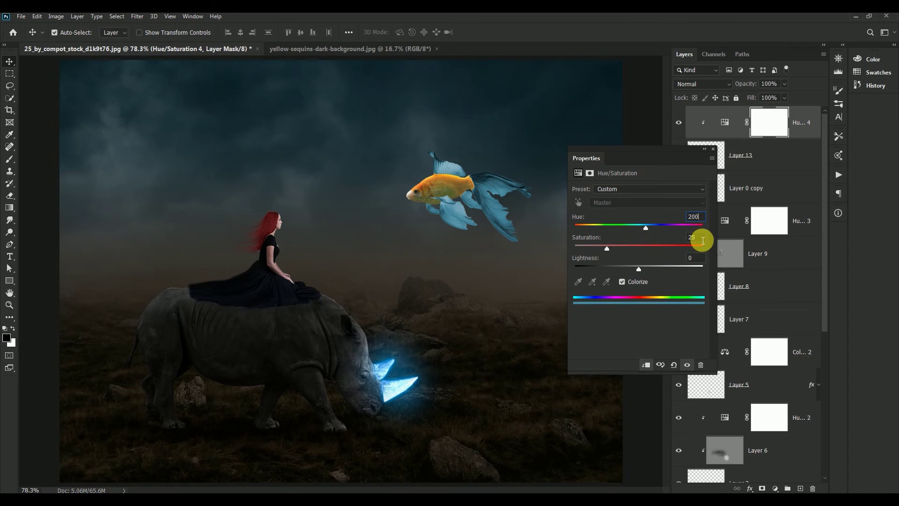
pyautogui.click(697, 237)
pyautogui.write('41')
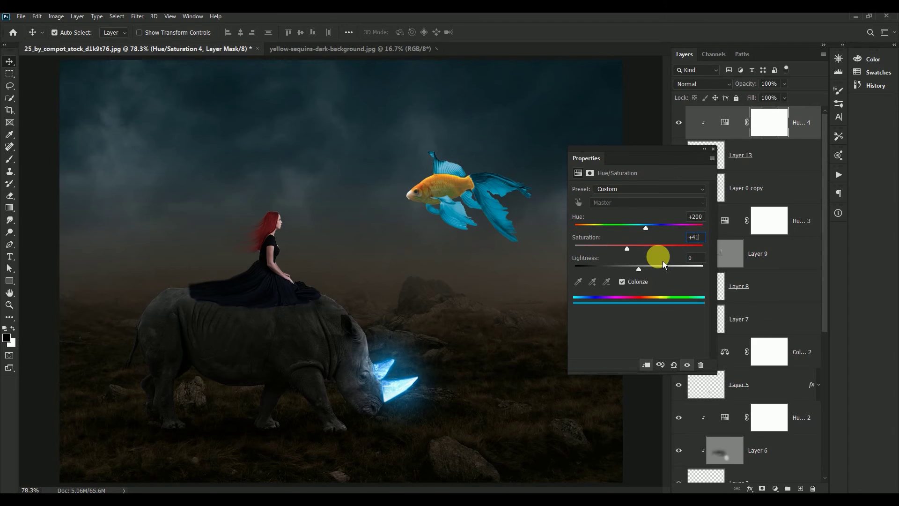
pyautogui.click(714, 149)
pyautogui.click(678, 123)
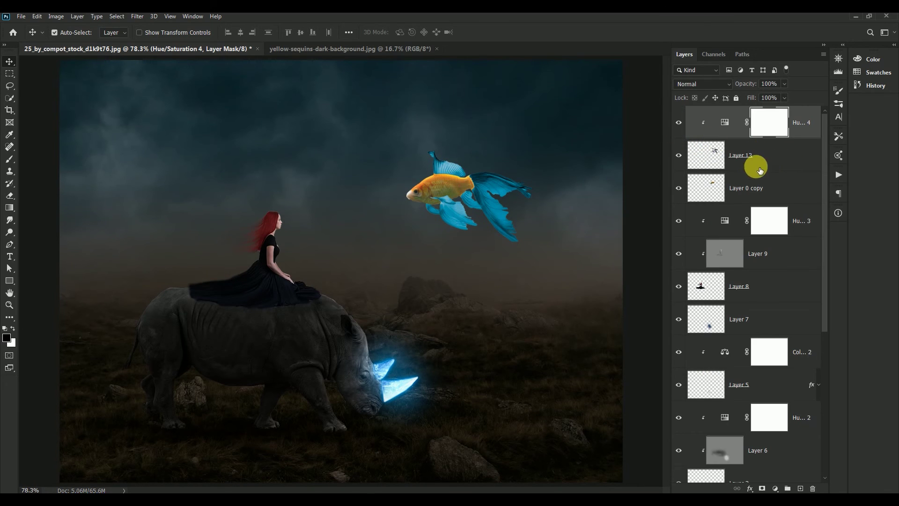
pyautogui.click(716, 158)
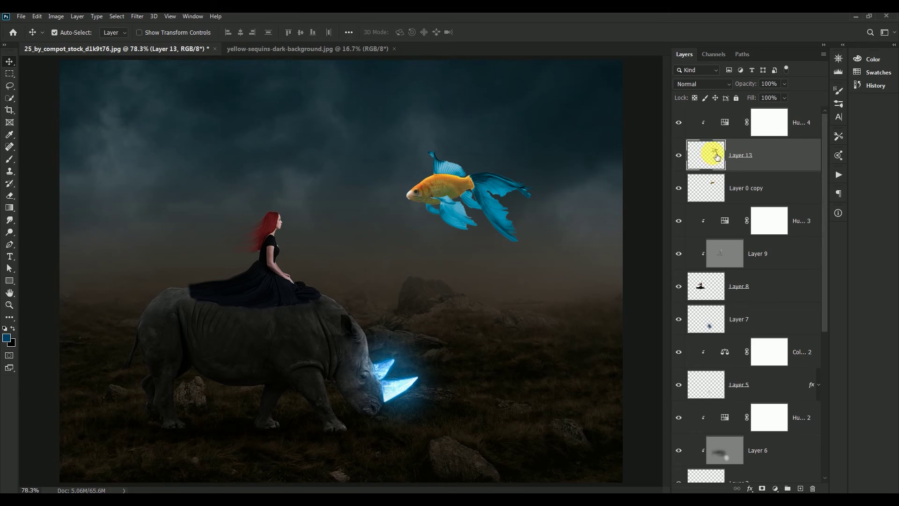
# Step: Give the goldfish's fins a blue Outer Glow enlarged to 50 px
pyautogui.doubleClick(778, 158)
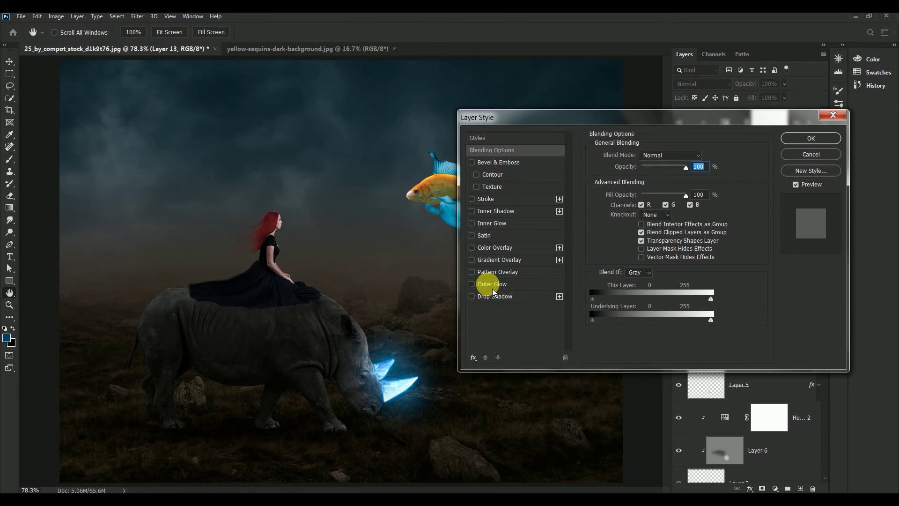
pyautogui.click(493, 284)
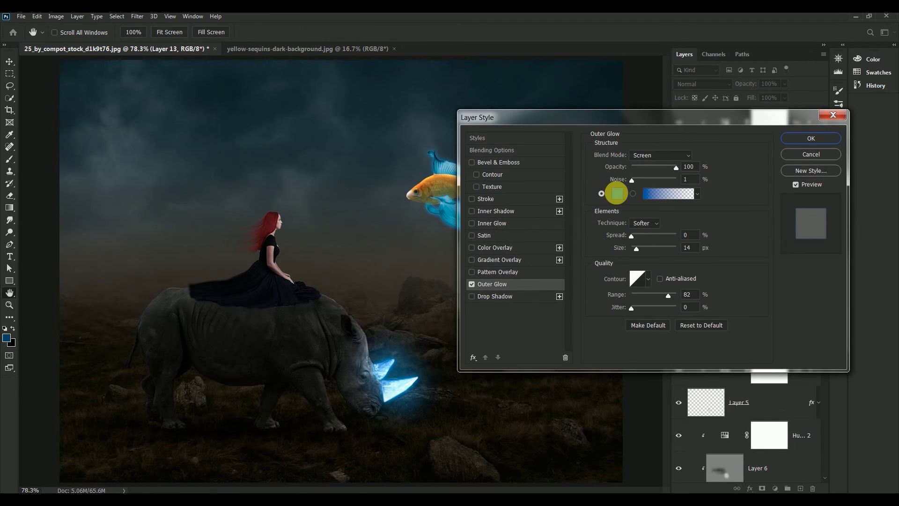
pyautogui.click(617, 193)
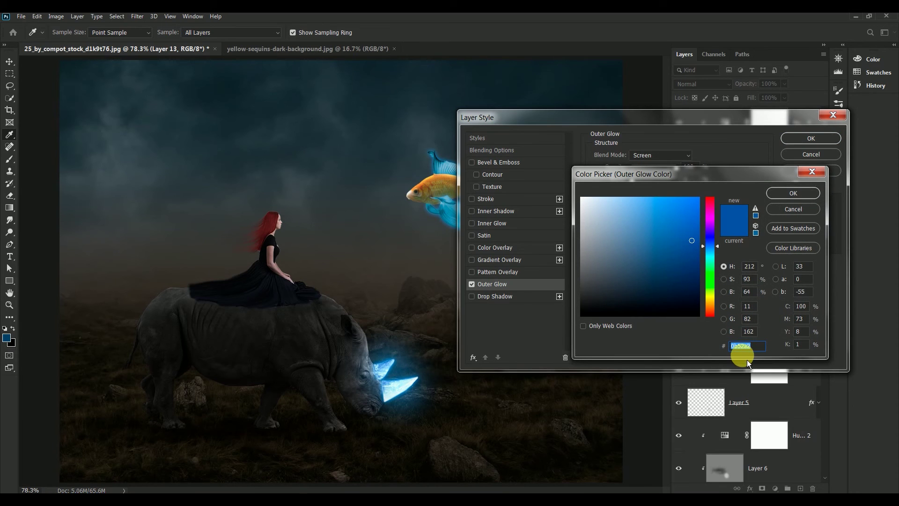
pyautogui.click(803, 196)
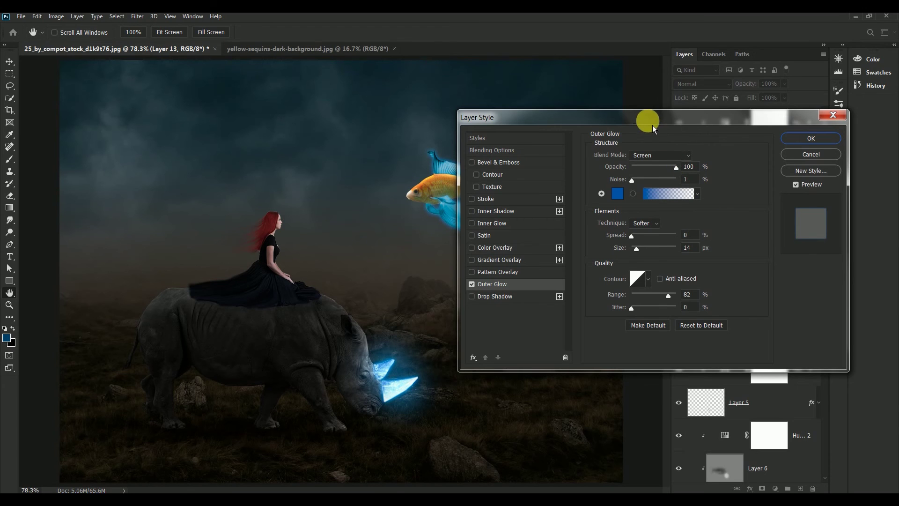
pyautogui.moveTo(653, 125)
pyautogui.mouseDown()
pyautogui.moveTo(710, 140)
pyautogui.moveTo(701, 140)
pyautogui.mouseUp()
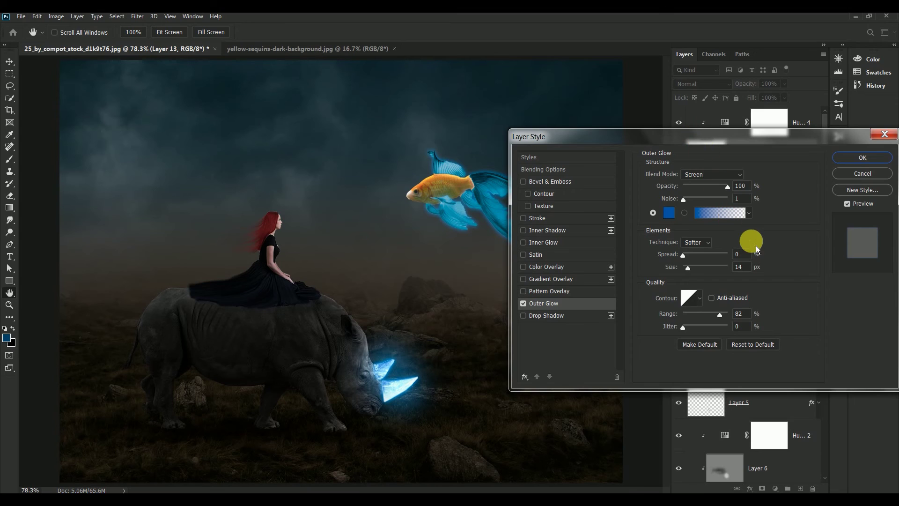
pyautogui.doubleClick(747, 267)
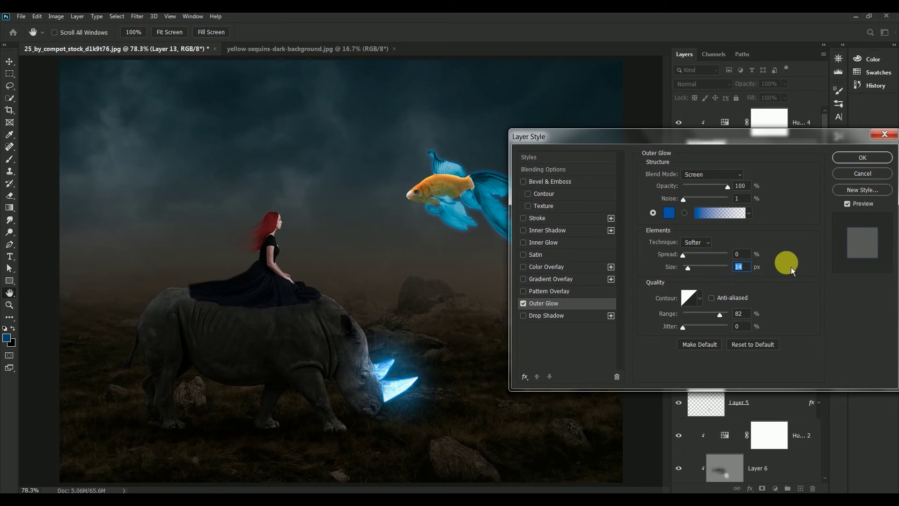
pyautogui.write('50')
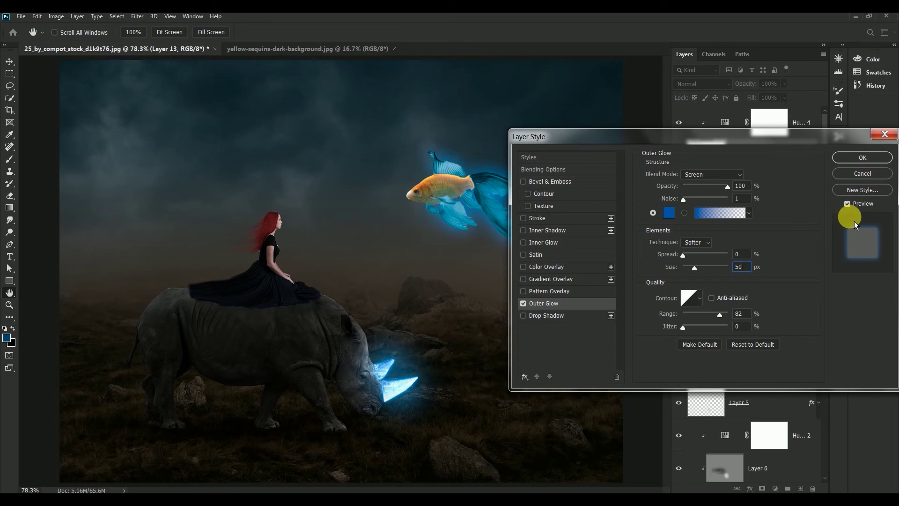
pyautogui.click(863, 158)
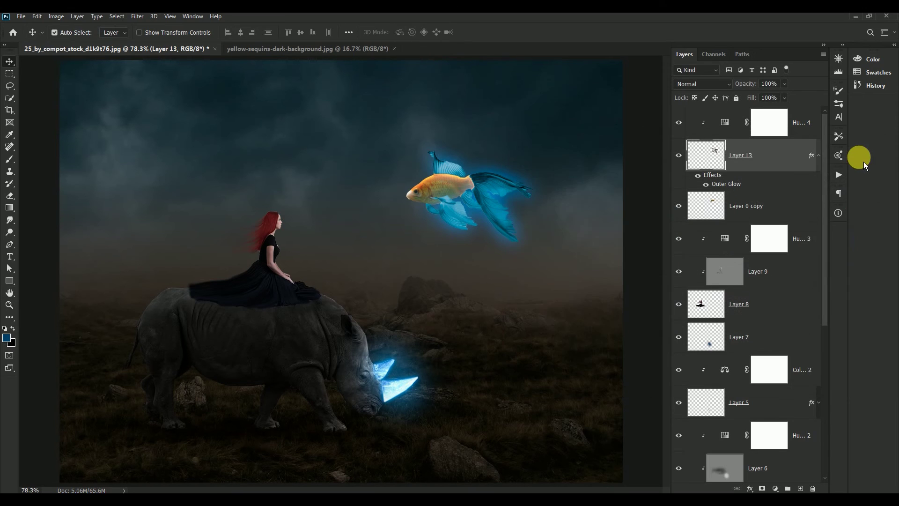
# Step: Pull the yellow sequins image out into its own floating window
pyautogui.click(817, 164)
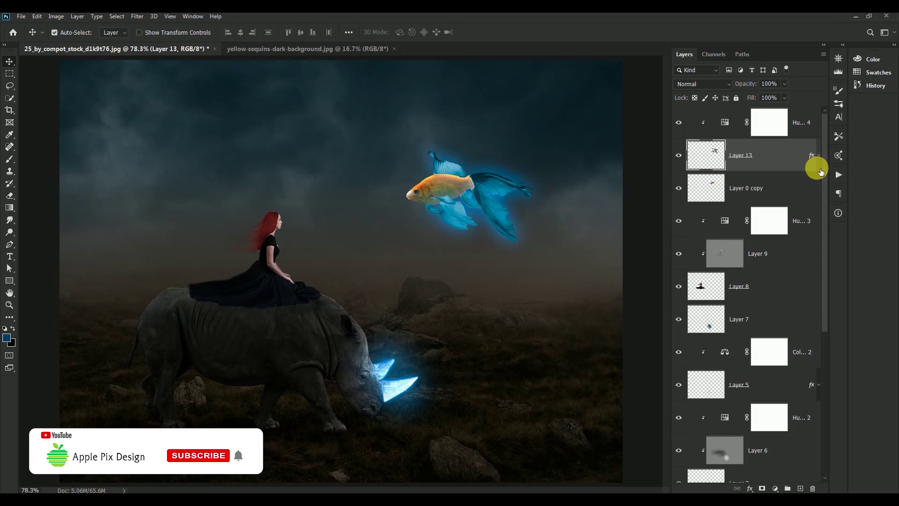
pyautogui.click(710, 125)
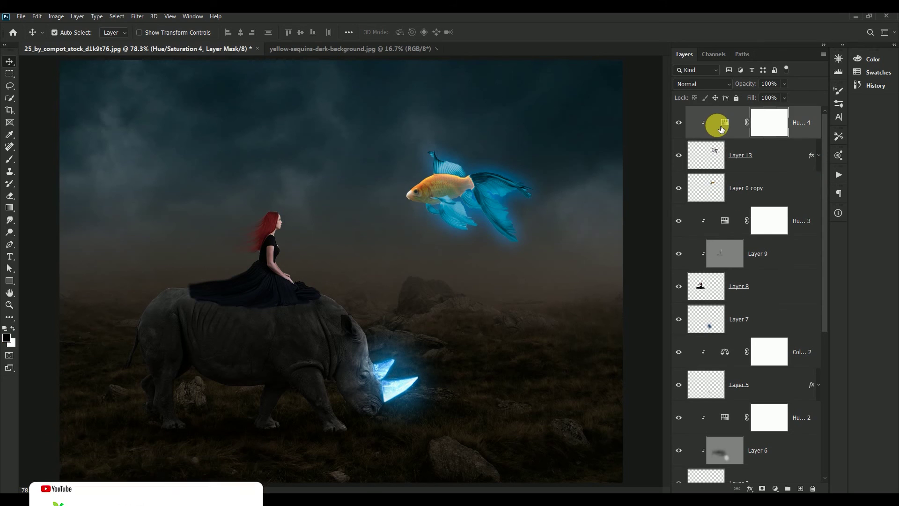
pyautogui.click(319, 58)
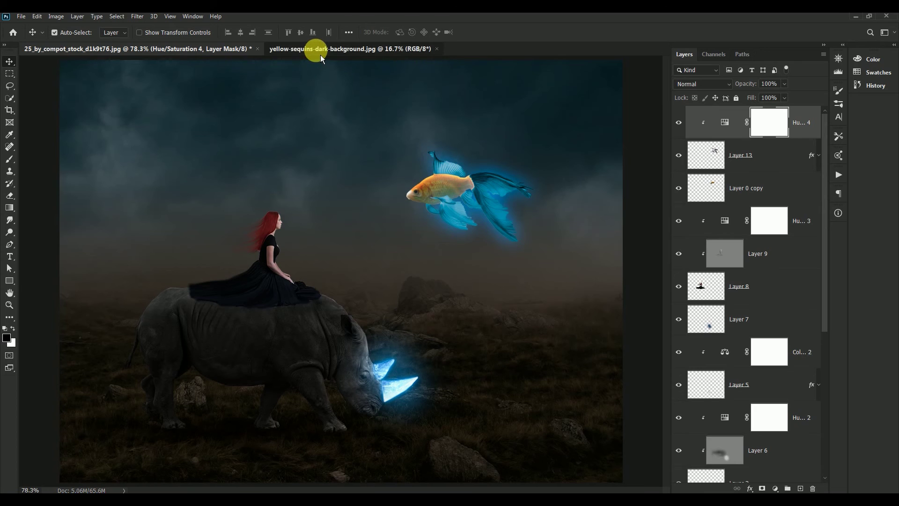
pyautogui.moveTo(305, 55); pyautogui.dragTo(361, 132)
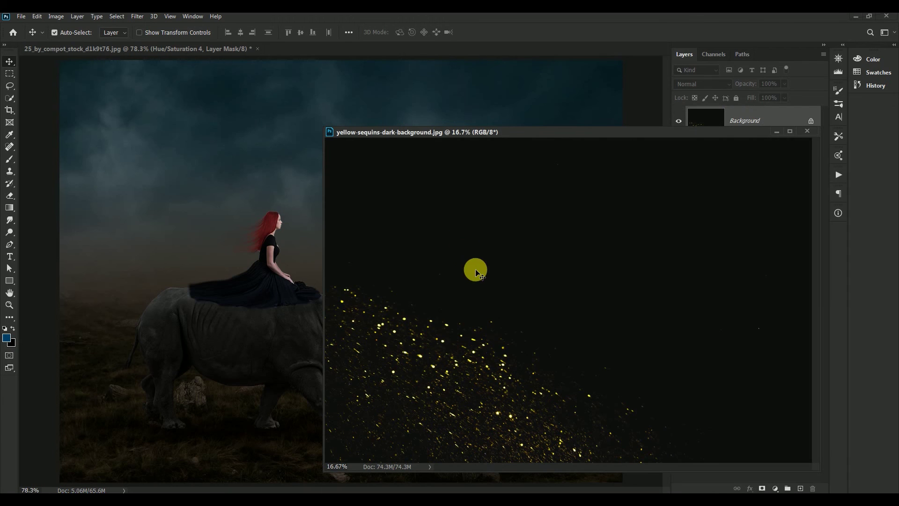
# Step: Copy the sequins into the composite as Layer 14 and close the sequins file without saving
pyautogui.moveTo(435, 339); pyautogui.dragTo(264, 161)
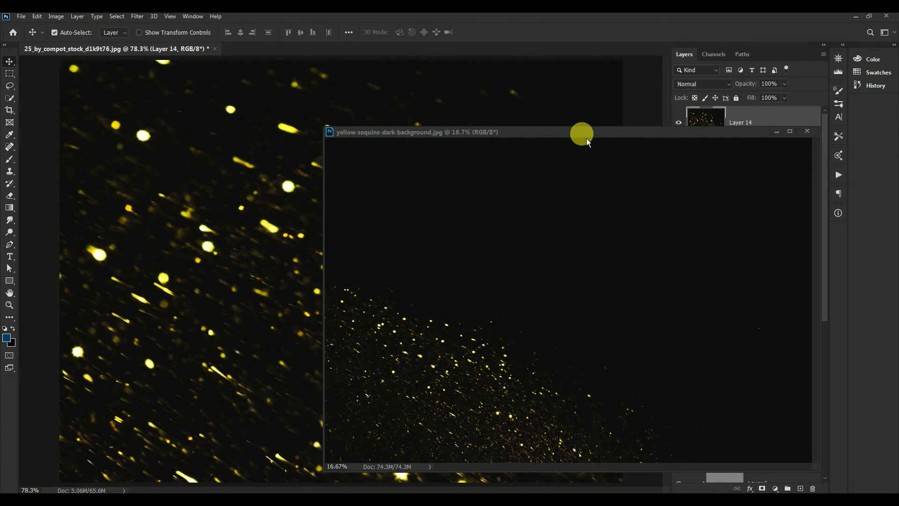
pyautogui.moveTo(585, 134); pyautogui.dragTo(335, 117)
pyautogui.click(558, 115)
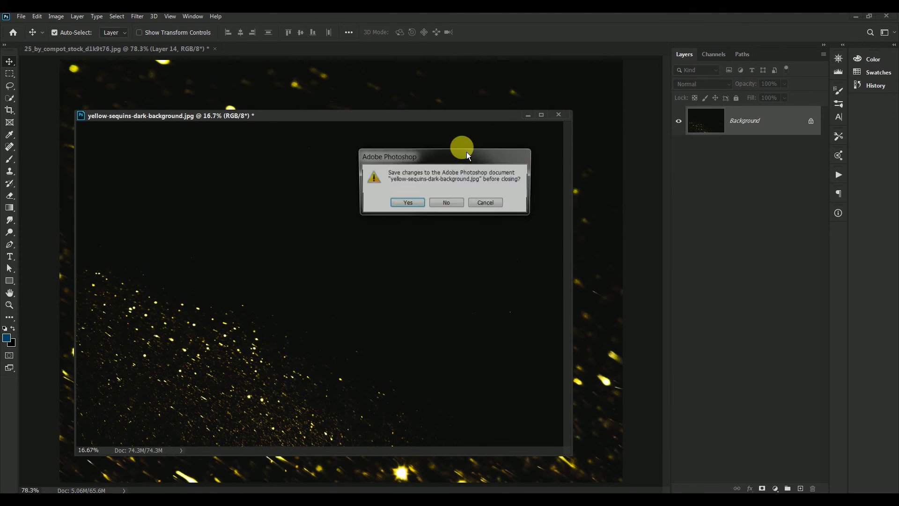
pyautogui.click(456, 206)
pyautogui.moveTo(331, 162); pyautogui.dragTo(360, 208)
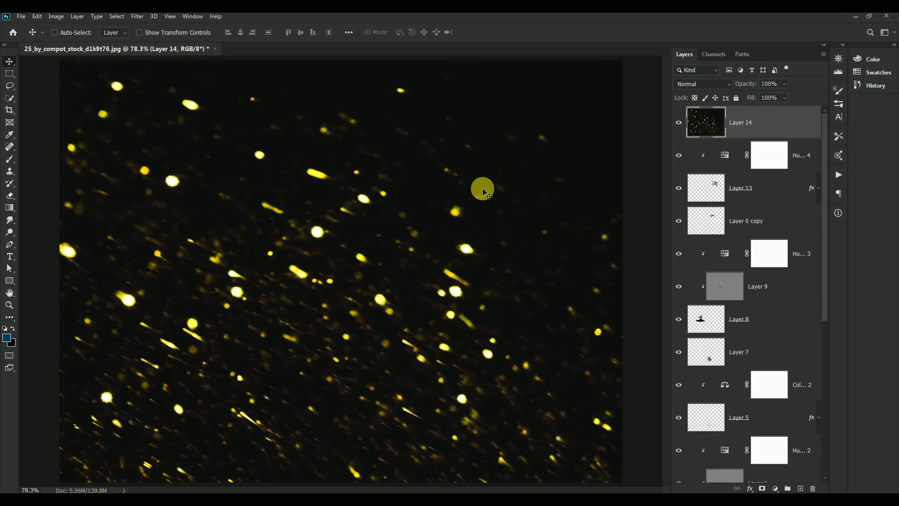
pyautogui.hotkey('ctrl', 't')
# Step: Scale Layer 14 down to roughly 10% and commit it as a small patch above the rhino
pyautogui.hotkey('ctrl', '-')
pyautogui.hotkey('ctrl', '-')
pyautogui.hotkey('ctrl', '-')
pyautogui.hotkey('ctrl', '-')
pyautogui.hotkey('ctrl', '-')
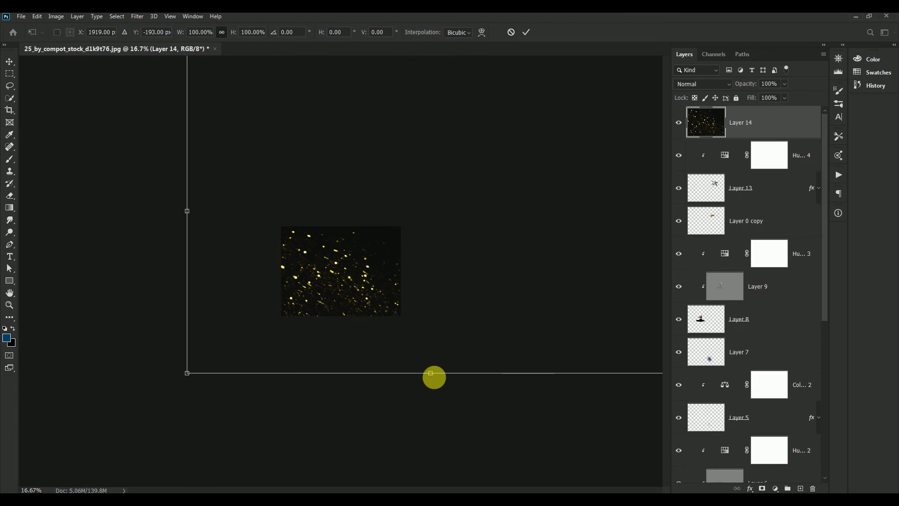
pyautogui.moveTo(190, 374); pyautogui.dragTo(574, 179)
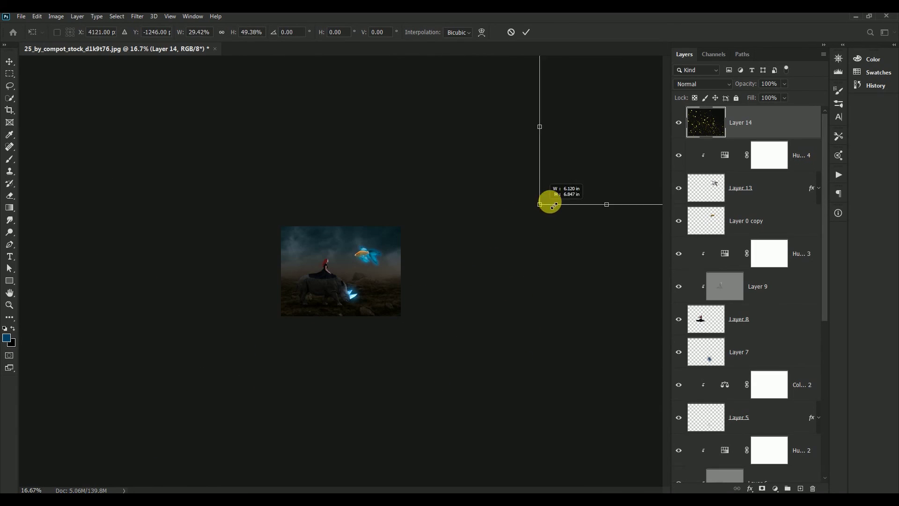
pyautogui.moveTo(534, 227)
pyautogui.mouseDown()
pyautogui.moveTo(315, 295)
pyautogui.moveTo(324, 326)
pyautogui.moveTo(335, 274)
pyautogui.moveTo(340, 280)
pyautogui.mouseUp()
pyautogui.hotkey('ctrl', '+')
pyautogui.hotkey('ctrl', '+')
pyautogui.hotkey('ctrl', '+')
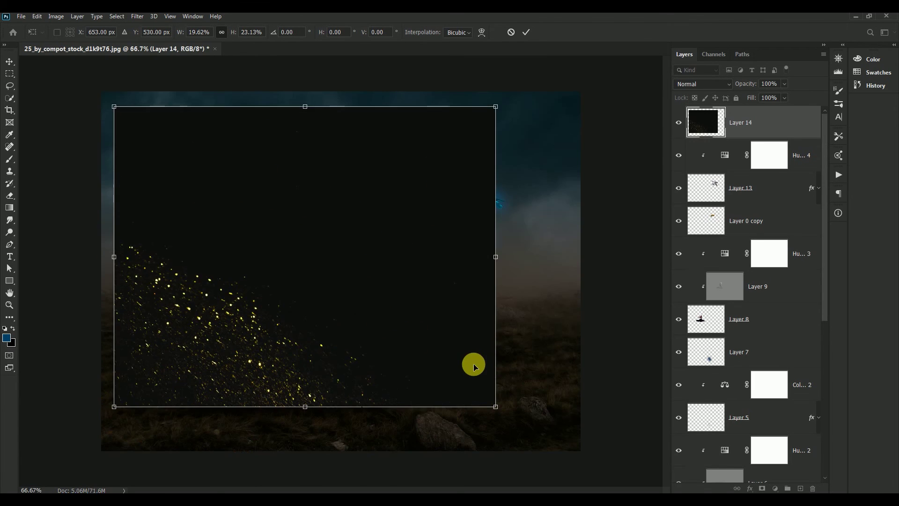
pyautogui.moveTo(496, 407)
pyautogui.mouseDown()
pyautogui.moveTo(359, 235)
pyautogui.moveTo(297, 232)
pyautogui.mouseUp()
pyautogui.moveTo(232, 189); pyautogui.dragTo(323, 231)
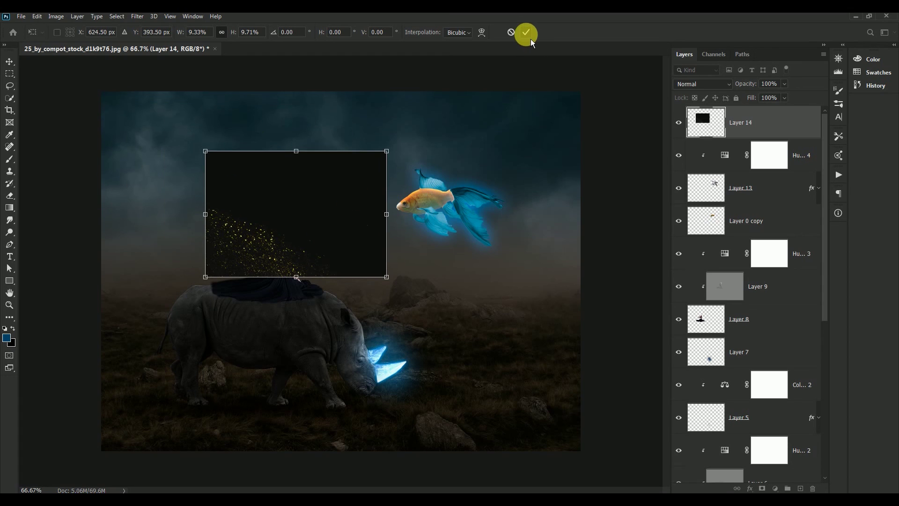
pyautogui.click(526, 32)
pyautogui.moveTo(287, 202); pyautogui.dragTo(322, 218)
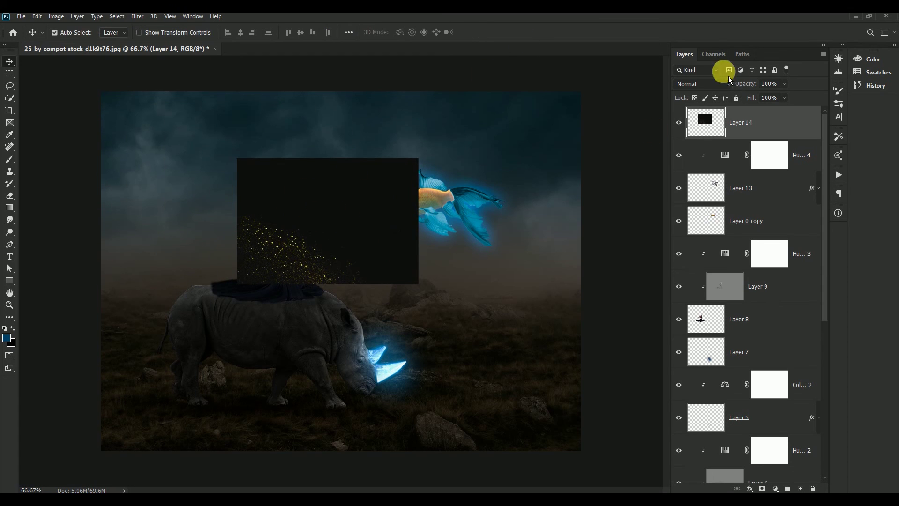
# Step: Set the sequins layer's blend mode to Screen so the black disappears
pyautogui.click(703, 84)
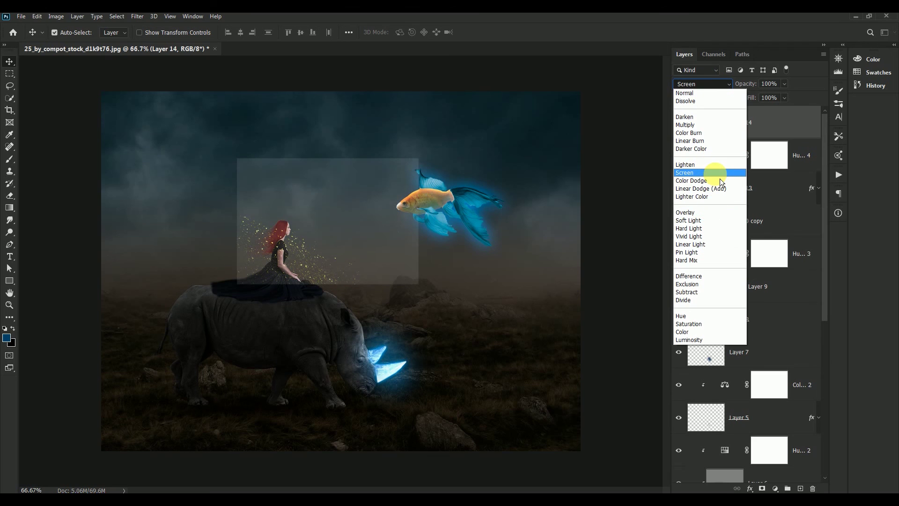
pyautogui.click(720, 174)
pyautogui.moveTo(337, 228); pyautogui.dragTo(344, 194)
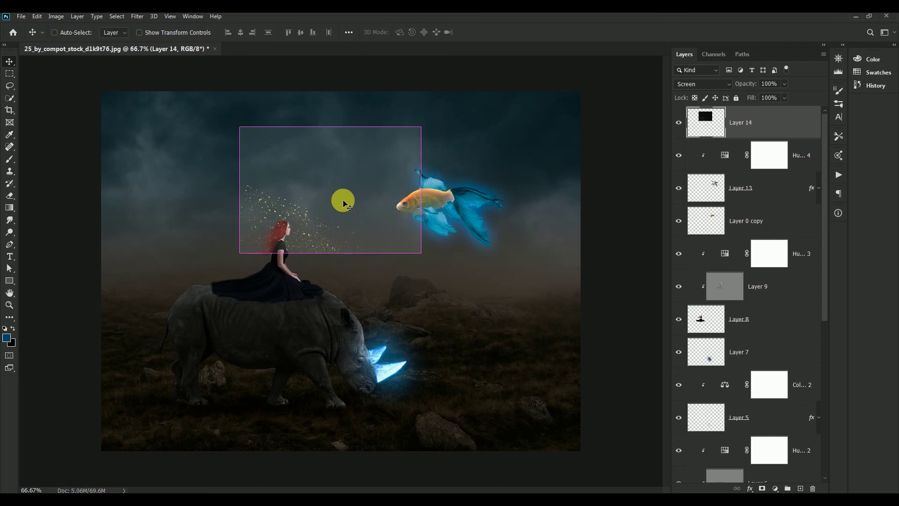
# Step: Darken the haze with Levels black input 46 and move the sparkles toward the goldfish's mouth
pyautogui.hotkey('ctrl', 'l')
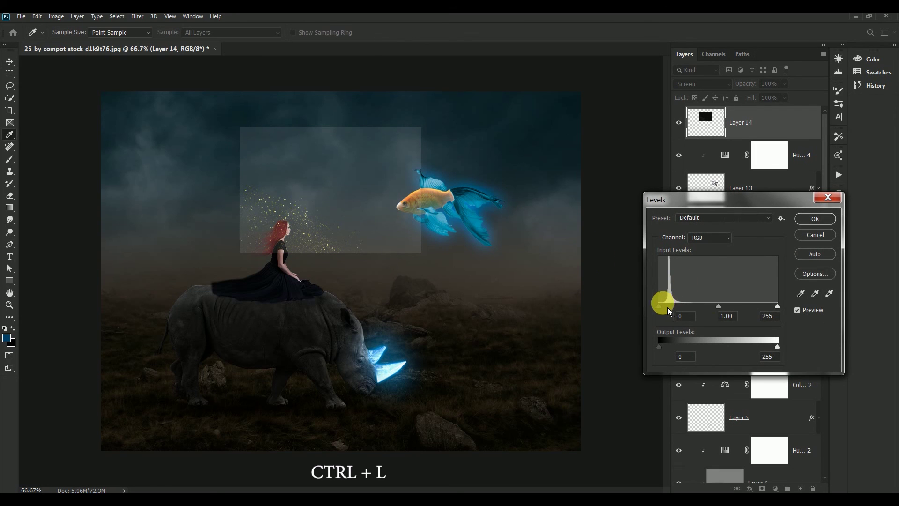
pyautogui.moveTo(660, 307); pyautogui.dragTo(675, 308)
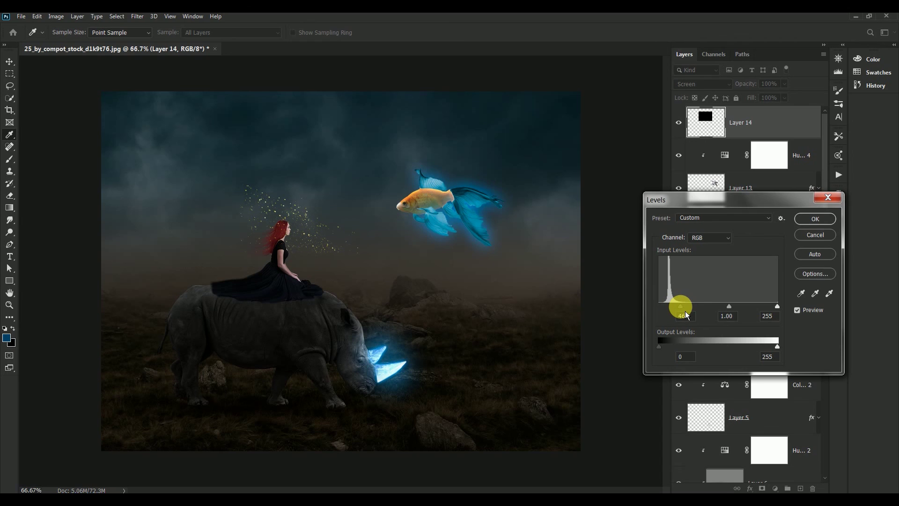
pyautogui.click(686, 313)
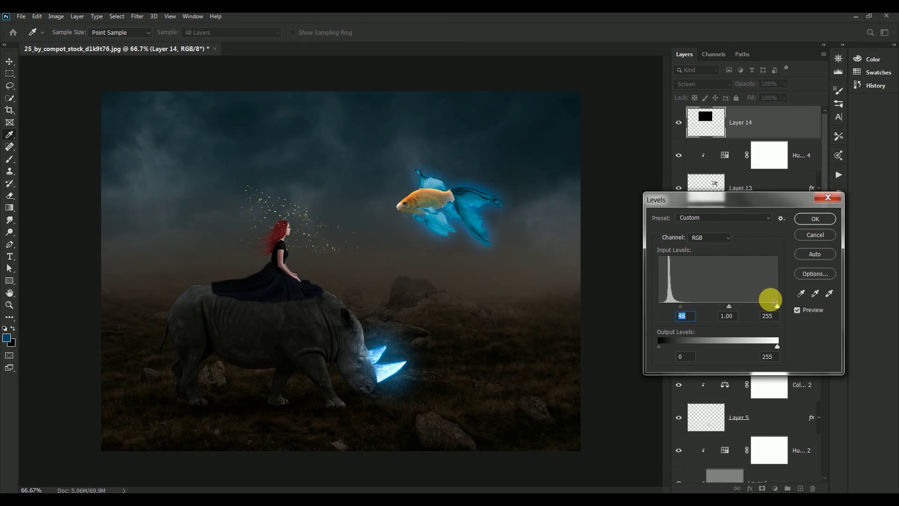
pyautogui.click(815, 219)
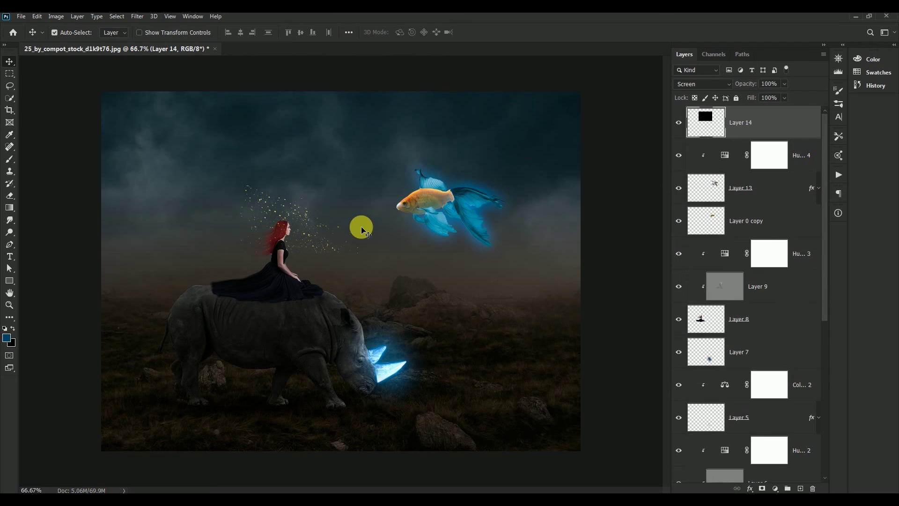
pyautogui.moveTo(301, 225); pyautogui.dragTo(356, 185)
# Step: Colorize the sparkles blue at Hue 200, Saturation 41, then shift them right toward the goldfish
pyautogui.press('ctrl')
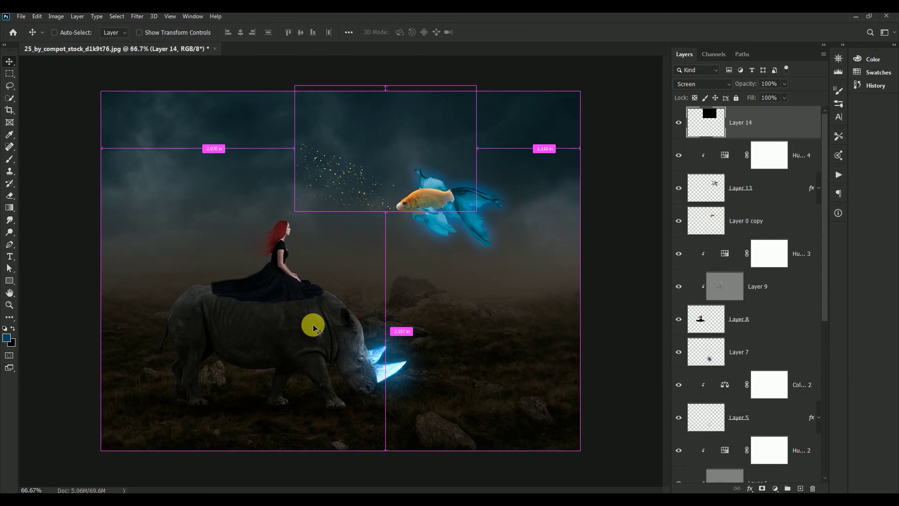
pyautogui.hotkey('ctrl', 'u')
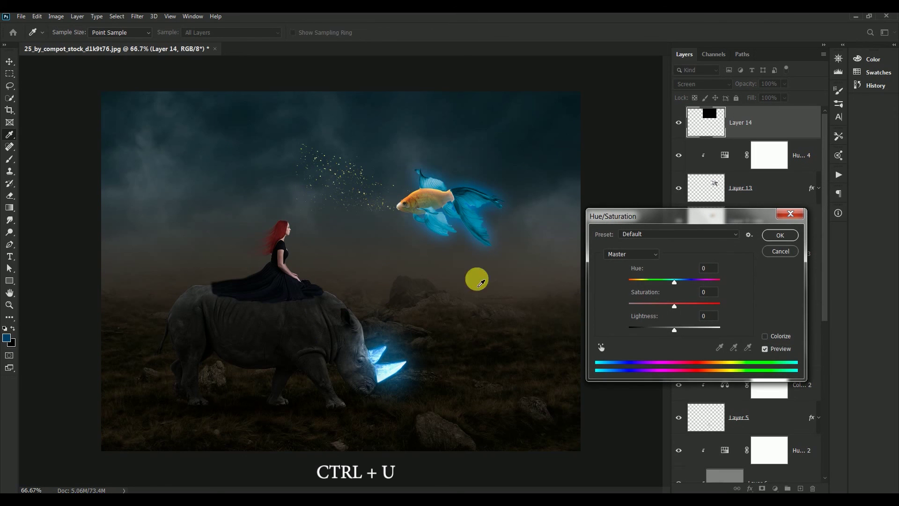
pyautogui.click(772, 338)
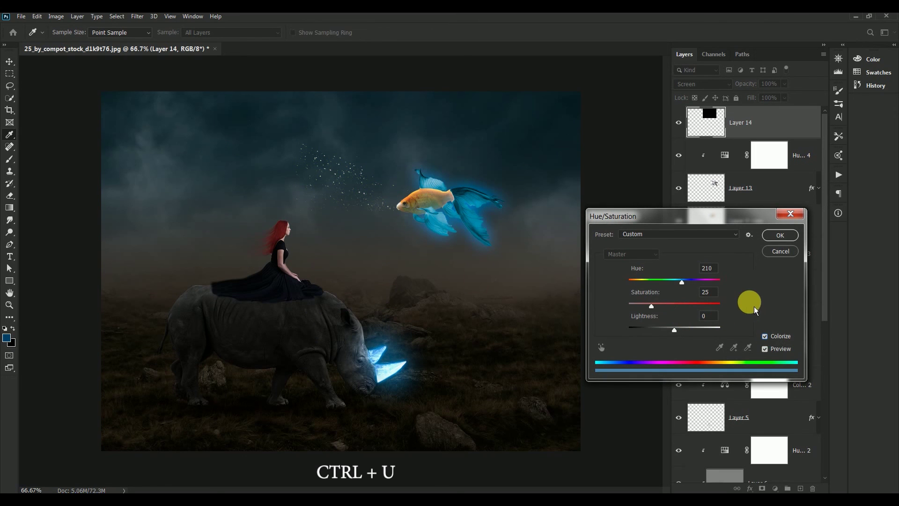
pyautogui.doubleClick(720, 271)
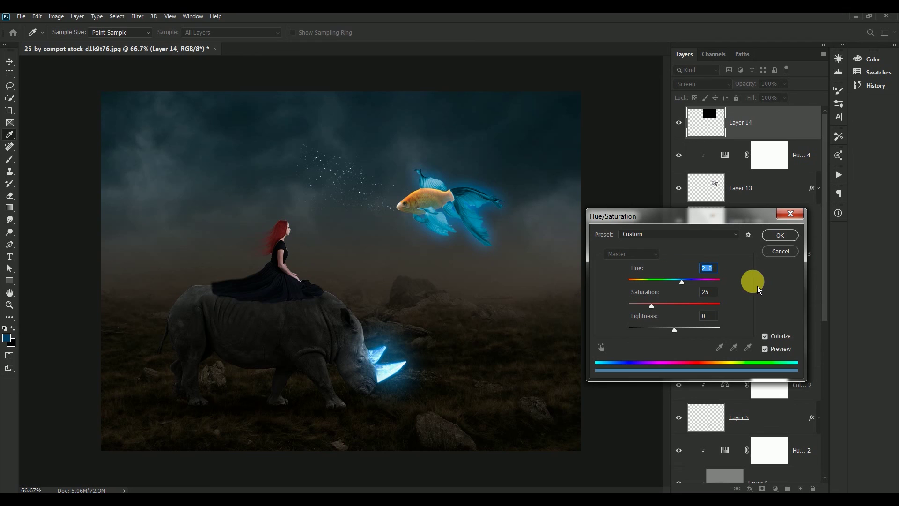
pyautogui.write('2')
pyautogui.doubleClick(717, 293)
pyautogui.write('+4')
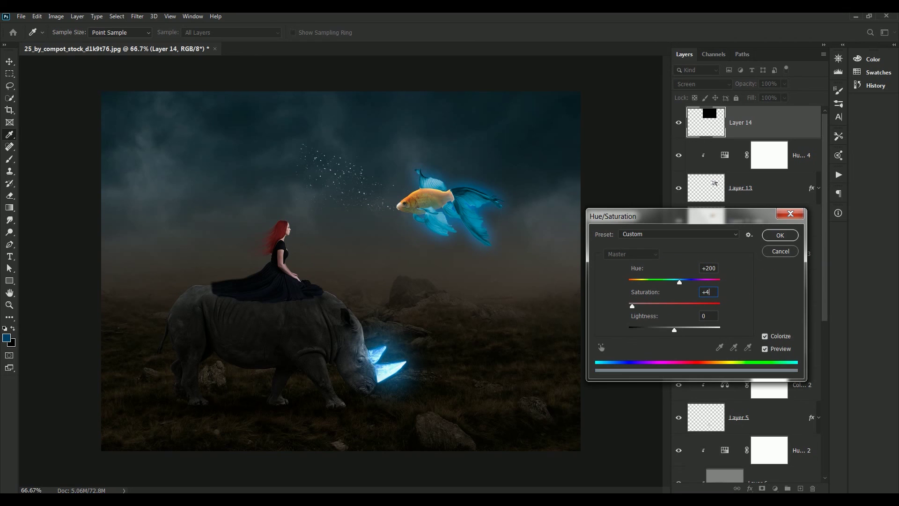
pyautogui.write('1')
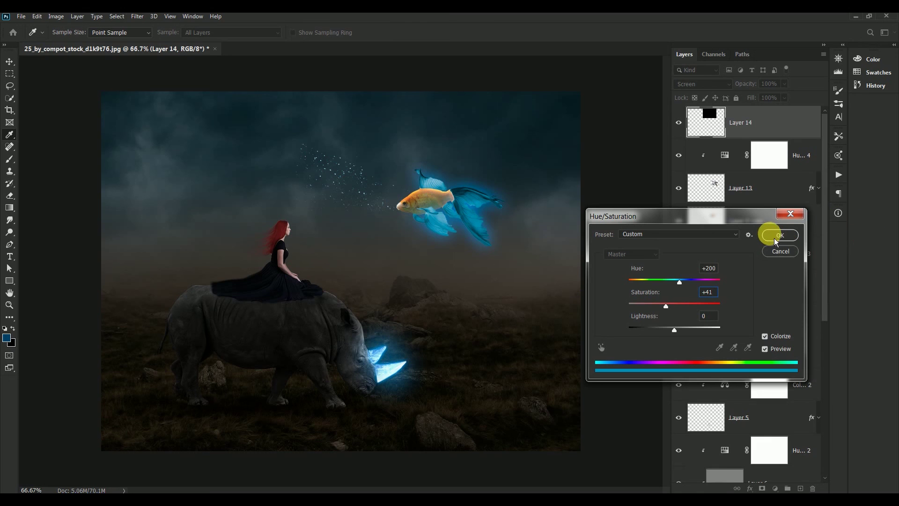
pyautogui.click(780, 235)
pyautogui.press('v')
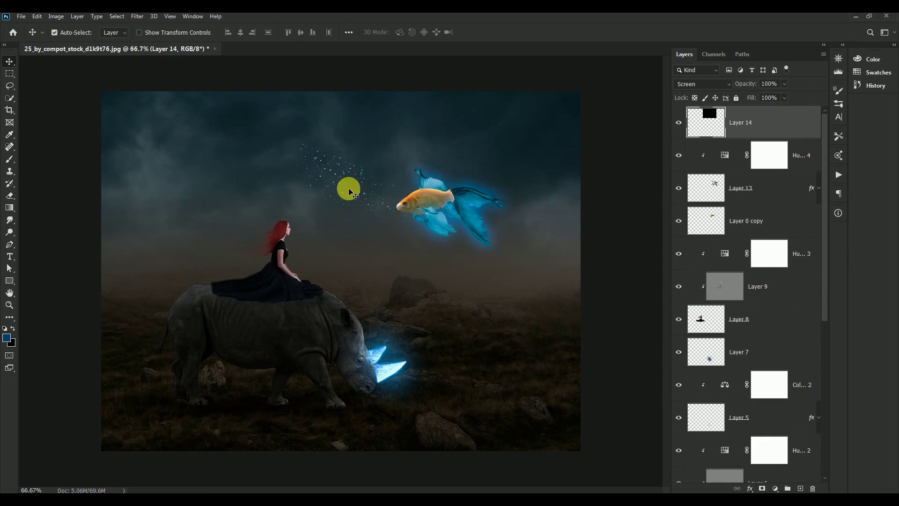
pyautogui.moveTo(334, 181)
pyautogui.mouseDown()
pyautogui.moveTo(423, 182)
pyautogui.moveTo(464, 194)
pyautogui.mouseUp()
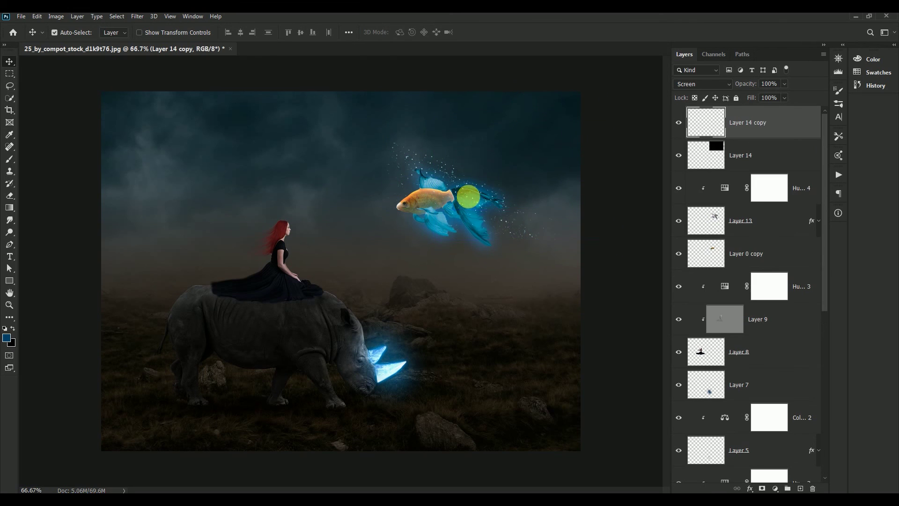
# Step: Place a sparkle copy around the goldfish's tail, rotated about 17° and shrunk
pyautogui.moveTo(508, 227)
pyautogui.mouseDown()
pyautogui.moveTo(471, 243)
pyautogui.moveTo(399, 381)
pyautogui.mouseUp()
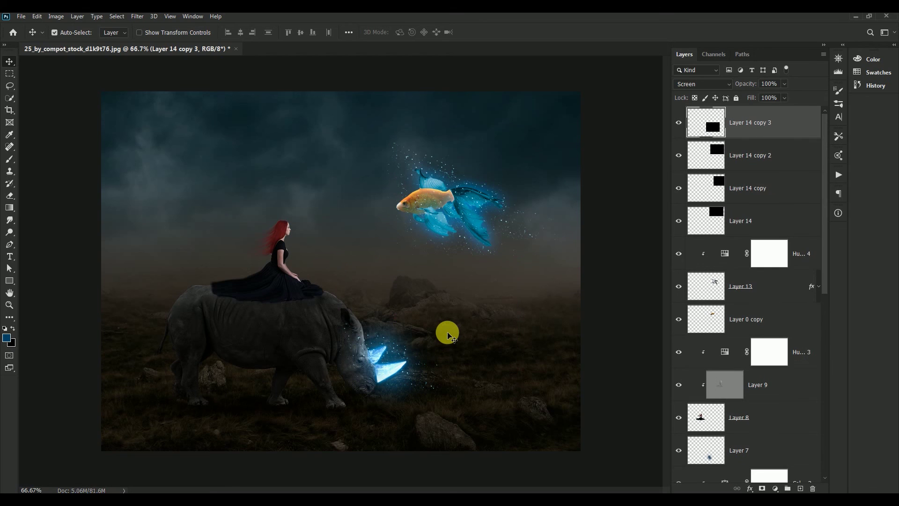
pyautogui.hotkey('ctrl', 't')
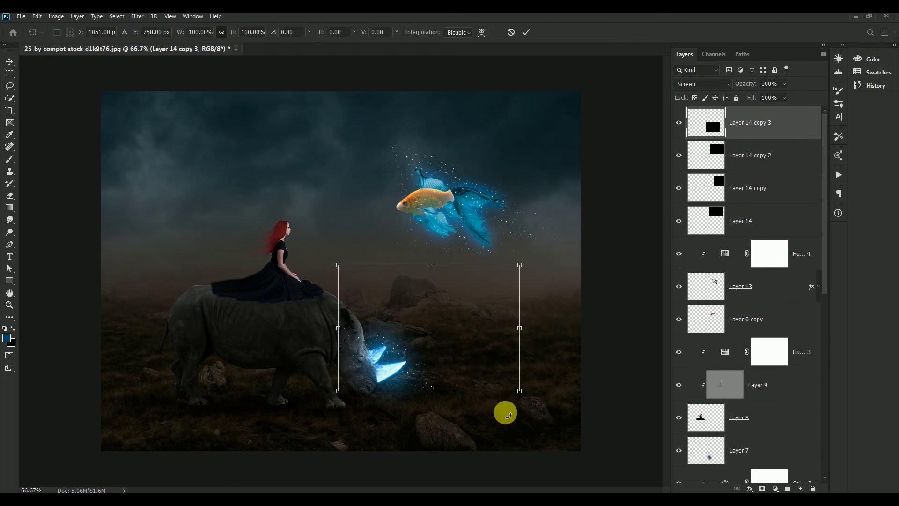
pyautogui.moveTo(504, 412)
pyautogui.mouseDown()
pyautogui.moveTo(484, 438)
pyautogui.moveTo(472, 427)
pyautogui.mouseUp()
pyautogui.moveTo(416, 378); pyautogui.dragTo(432, 380)
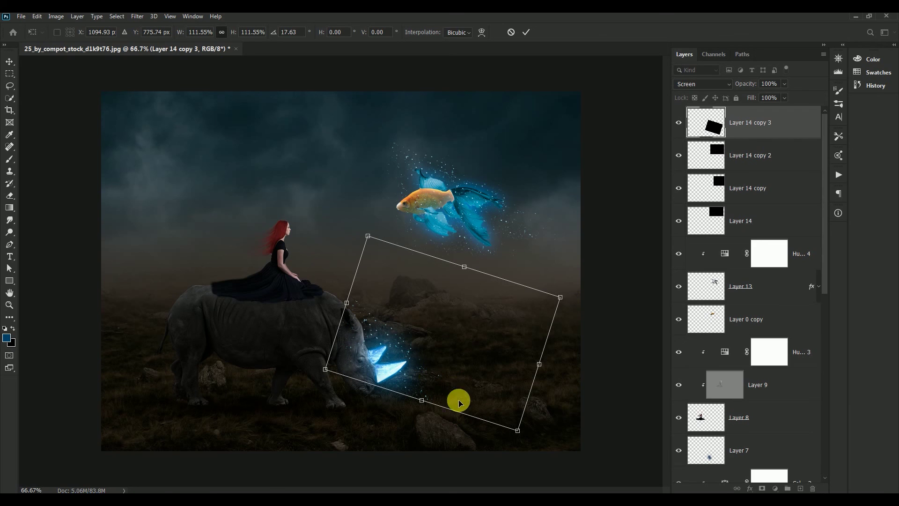
pyautogui.moveTo(518, 431); pyautogui.dragTo(481, 397)
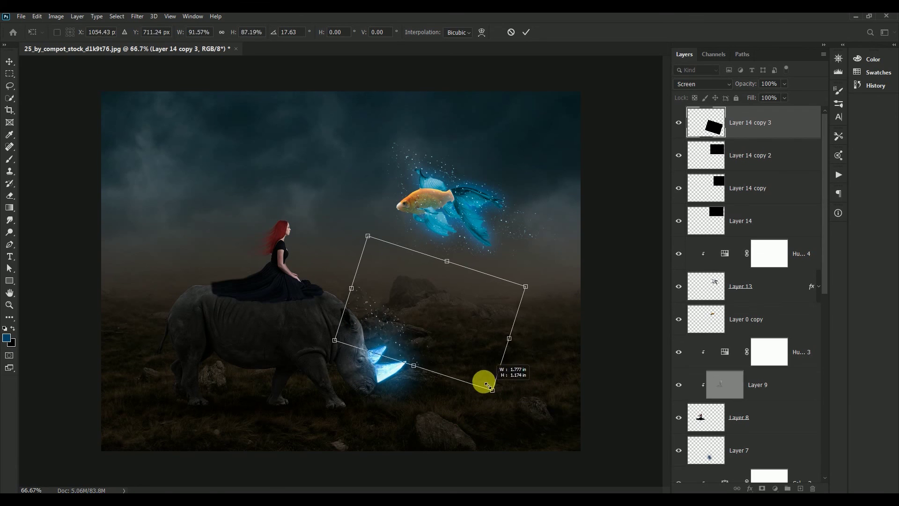
pyautogui.moveTo(491, 410); pyautogui.dragTo(474, 394)
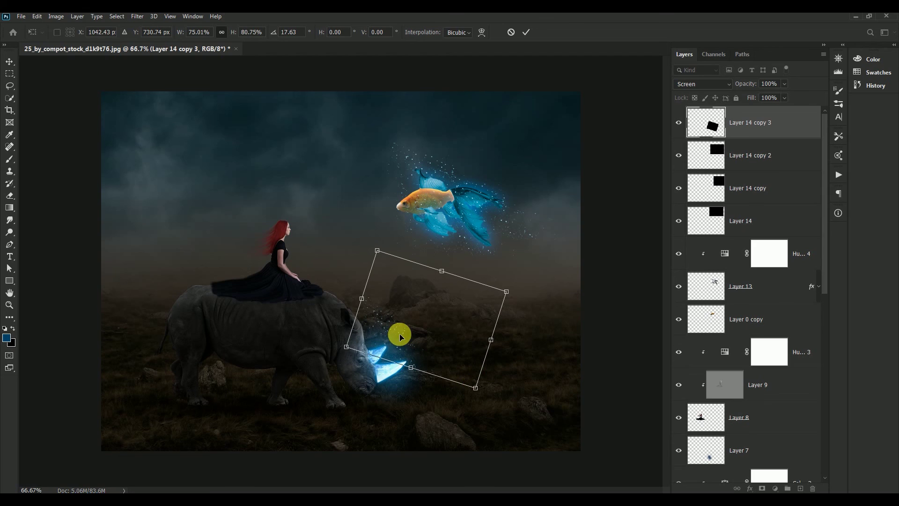
# Step: Move the shrunken sparkles down by the rhino's horns, tilt them nearly level, and commit
pyautogui.moveTo(402, 336); pyautogui.dragTo(409, 370)
pyautogui.moveTo(516, 404); pyautogui.dragTo(519, 356)
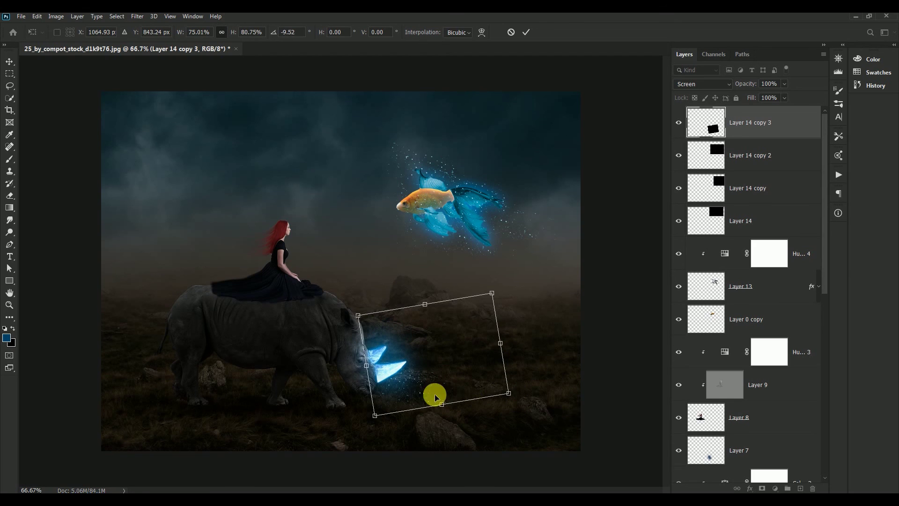
pyautogui.moveTo(433, 393); pyautogui.dragTo(405, 375)
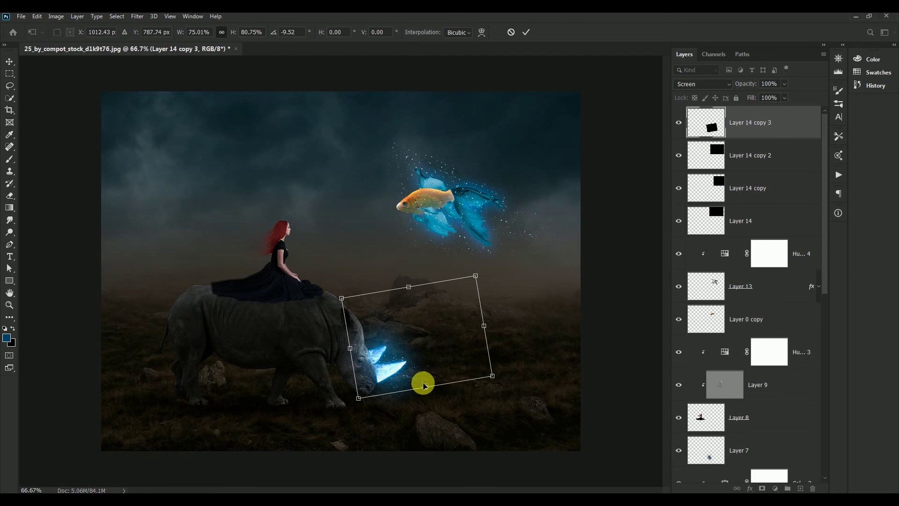
pyautogui.press('Return')
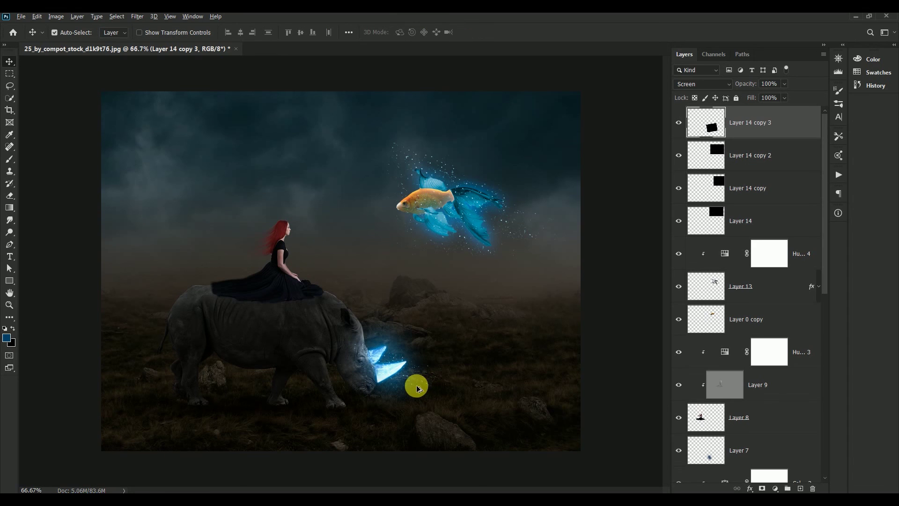
pyautogui.moveTo(415, 381); pyautogui.dragTo(402, 362)
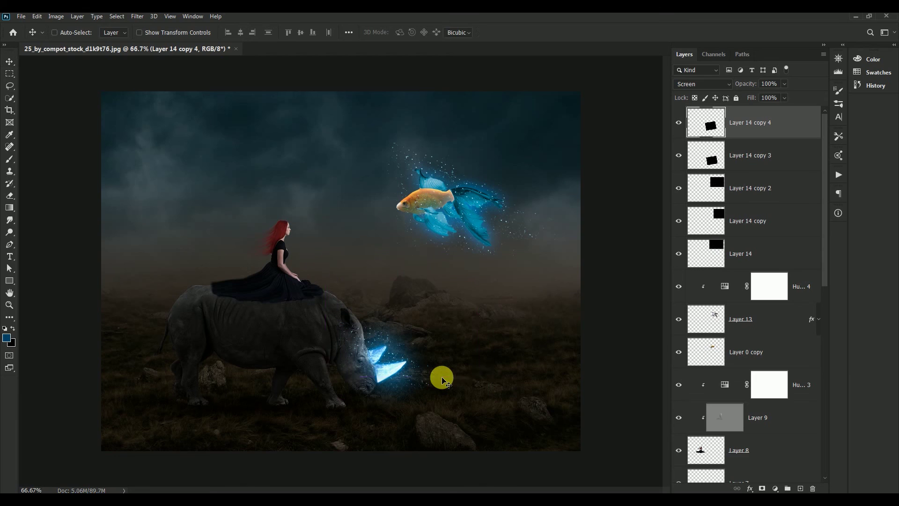
# Step: Scale the new sparkle copy to about 63%, rotate it -29°, and set it above the horns
pyautogui.hotkey('ctrl', 't')
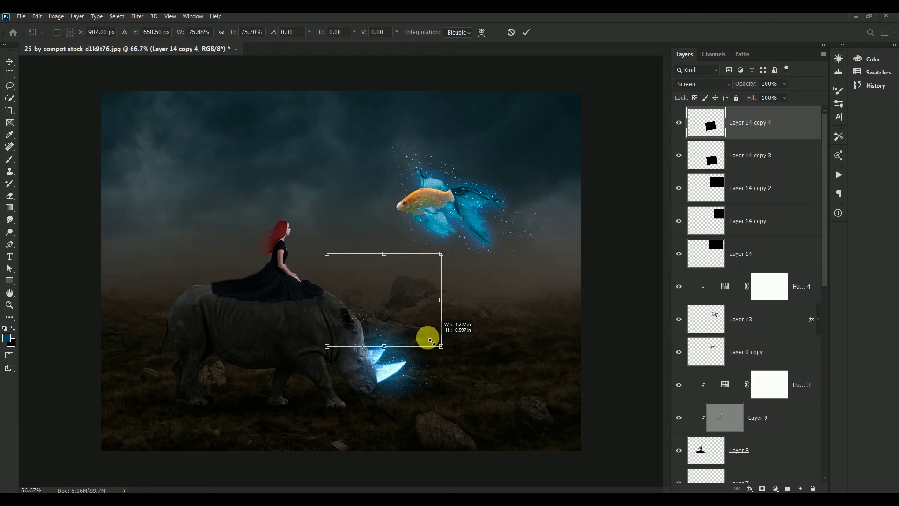
pyautogui.moveTo(476, 374); pyautogui.dragTo(422, 331)
pyautogui.moveTo(361, 323)
pyautogui.mouseDown()
pyautogui.moveTo(387, 355)
pyautogui.moveTo(375, 355)
pyautogui.mouseUp()
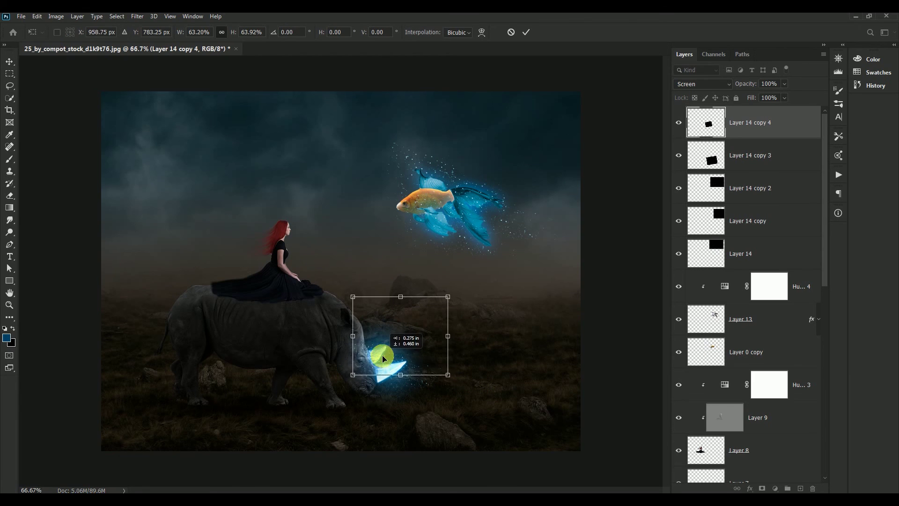
pyautogui.moveTo(476, 381); pyautogui.dragTo(482, 335)
pyautogui.moveTo(420, 361); pyautogui.dragTo(385, 343)
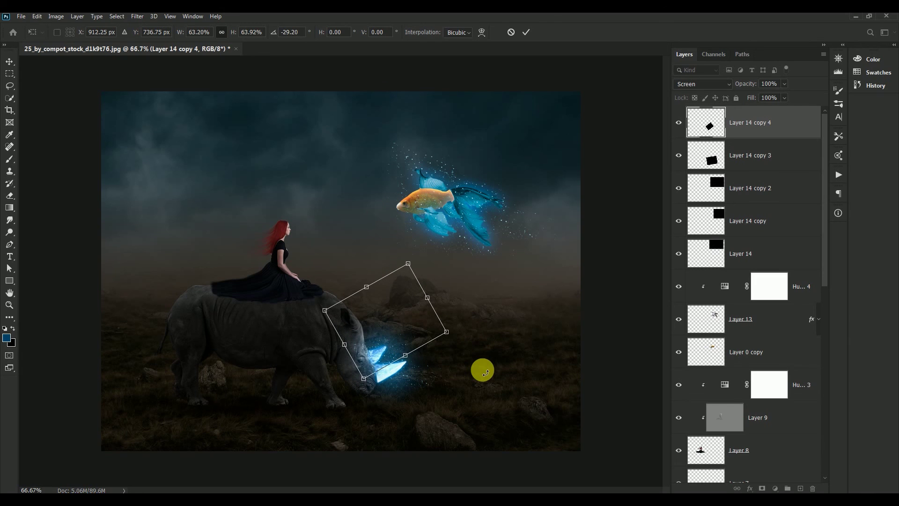
pyautogui.press('Return')
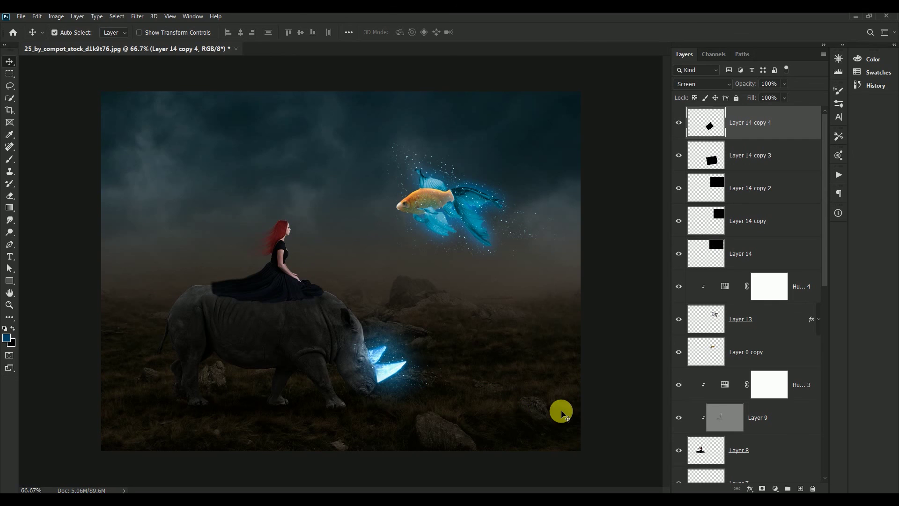
pyautogui.scroll(1, 563, 412)
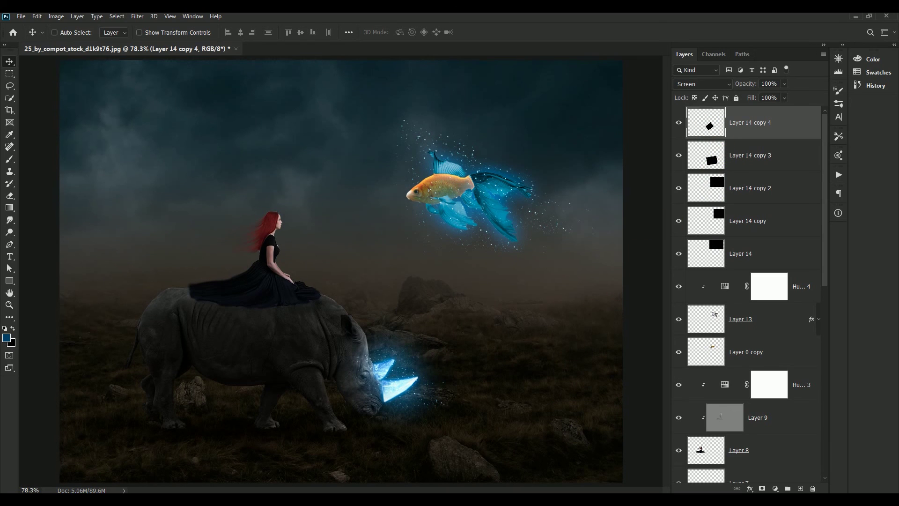
# Step: Stamp all visible layers into Layer 15 and launch Color Efex Pro 4 on it
pyautogui.hotkey('ctrl', 'shift', 'alt', 'e')
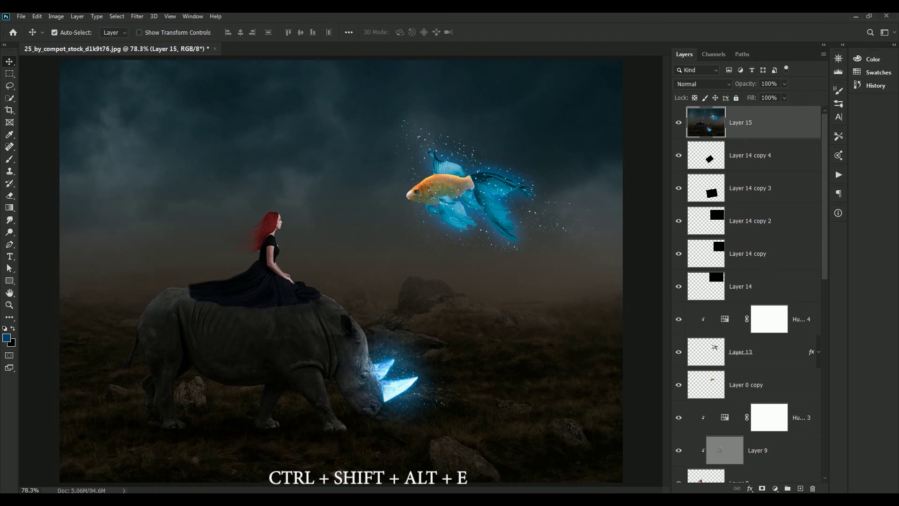
pyautogui.click(153, 16)
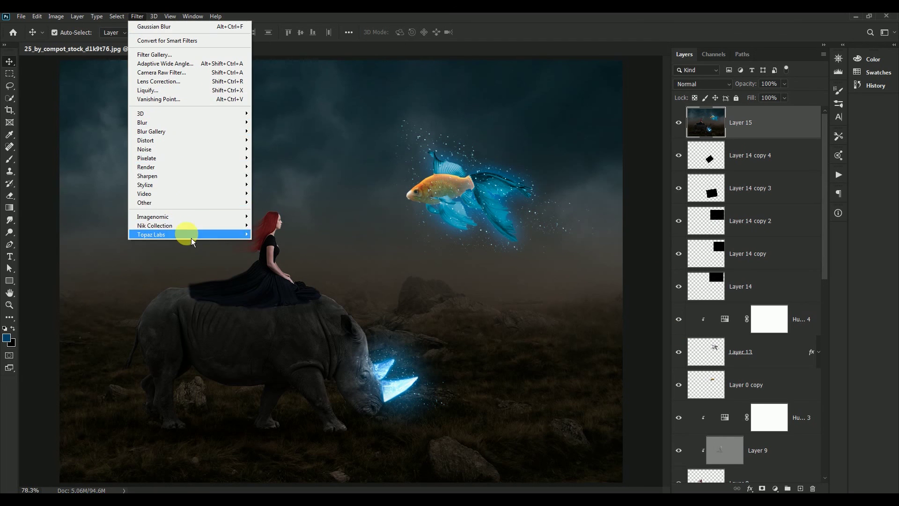
pyautogui.moveTo(155, 226)
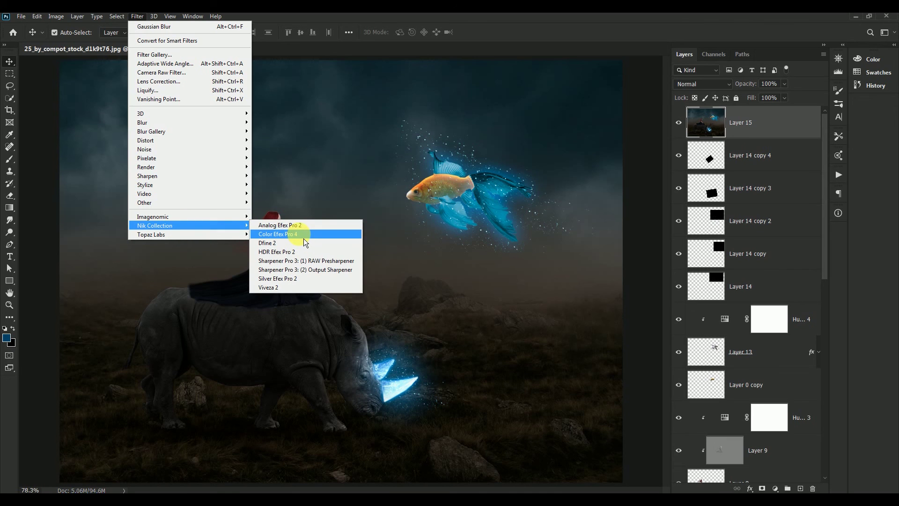
pyautogui.click(304, 239)
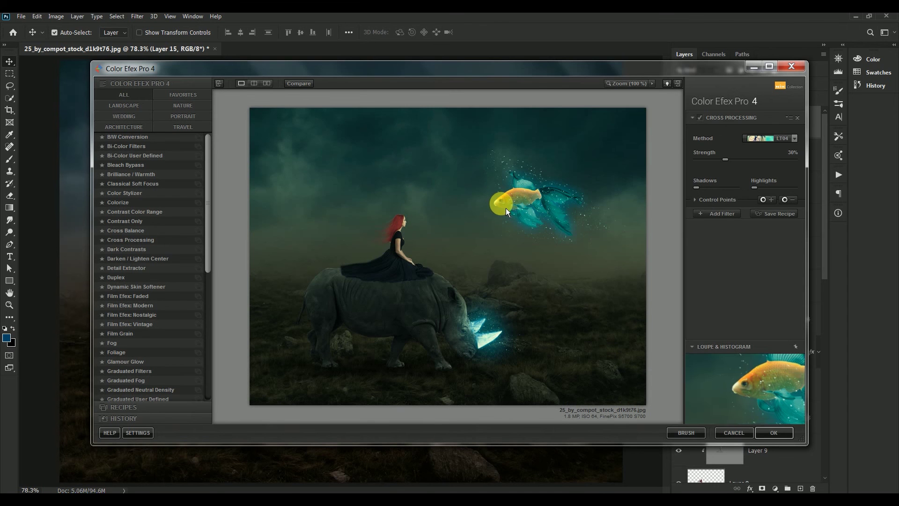
# Step: Apply Color Efex Pro 4 Cross Processing with method LT04 at 30% strength
pyautogui.click(770, 139)
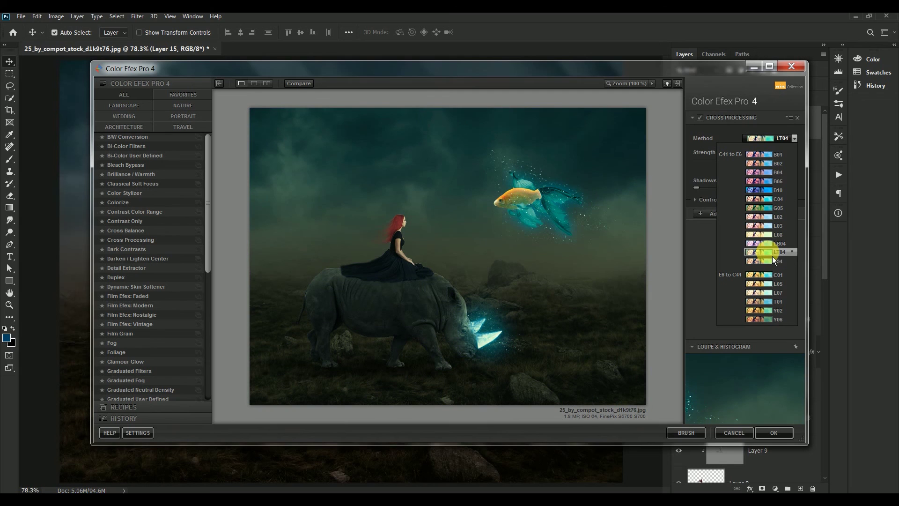
pyautogui.click(772, 255)
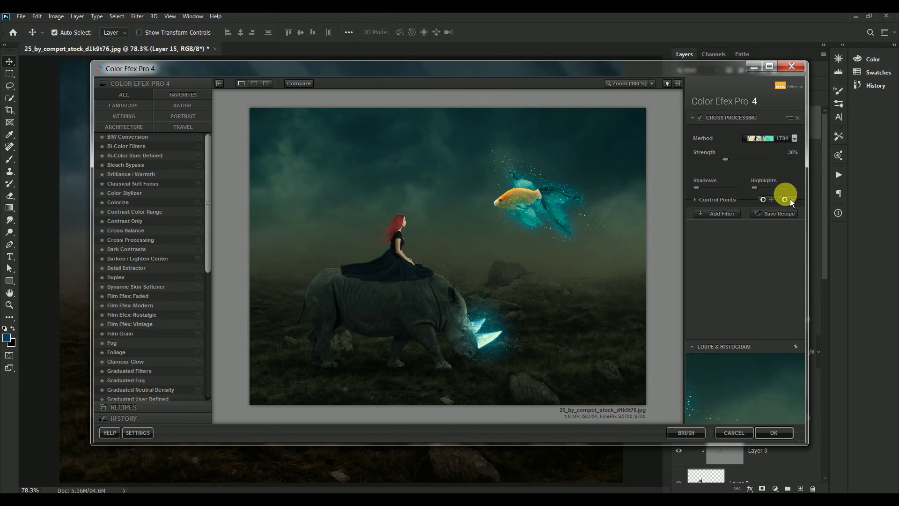
pyautogui.click(722, 216)
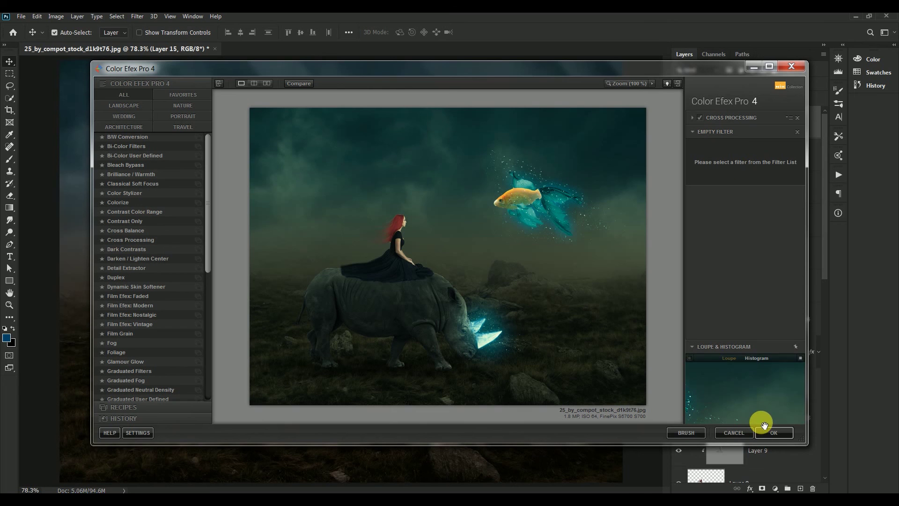
pyautogui.click(777, 437)
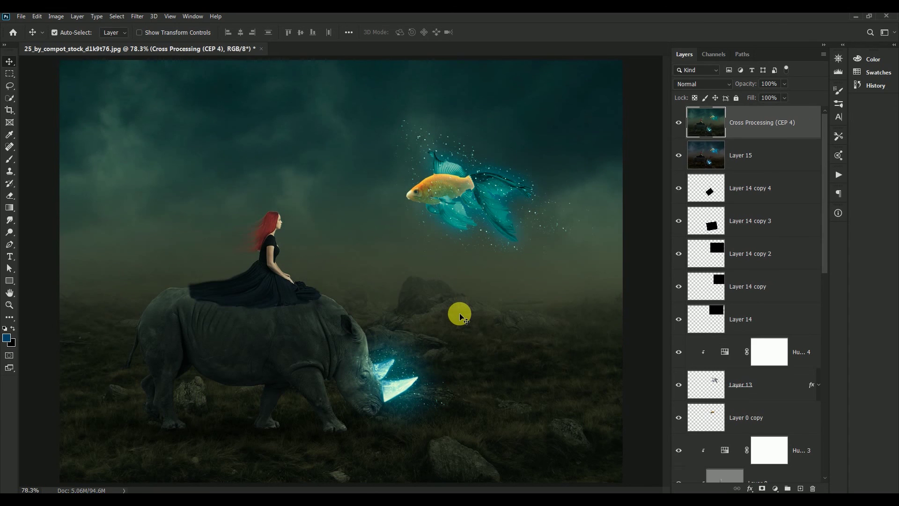
pyautogui.press('ctrl')
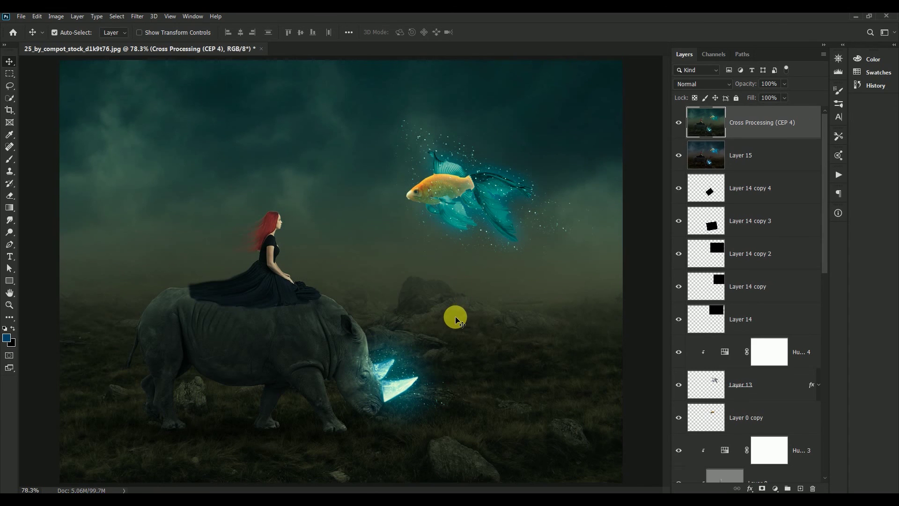